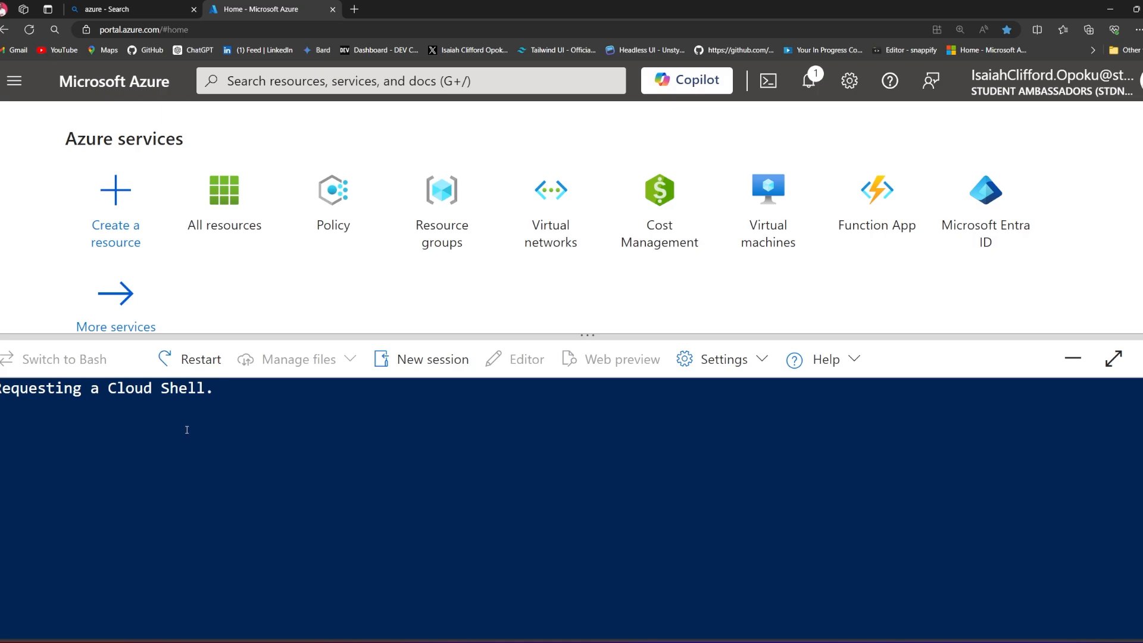
- Let Cloud Shell finish connecting, then close its terminal panel to reveal the Azure home page
left_click_drag(231, 390, 1, 387)
left_click(342, 437)
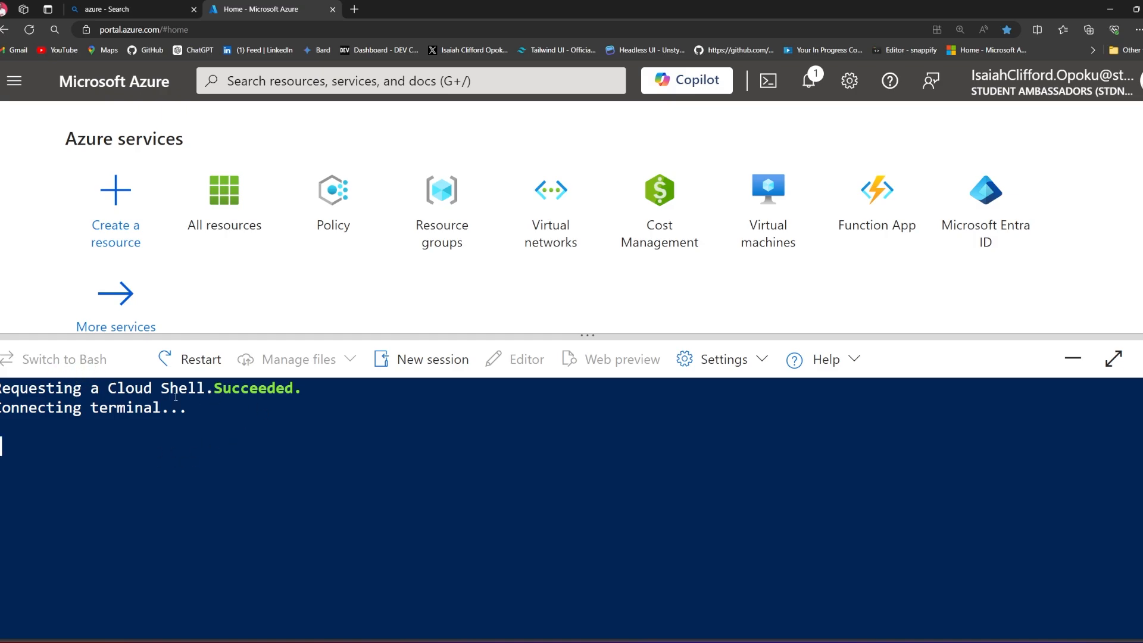
left_click_drag(194, 414, 83, 411)
left_click(330, 474)
left_click_drag(301, 450, 159, 409)
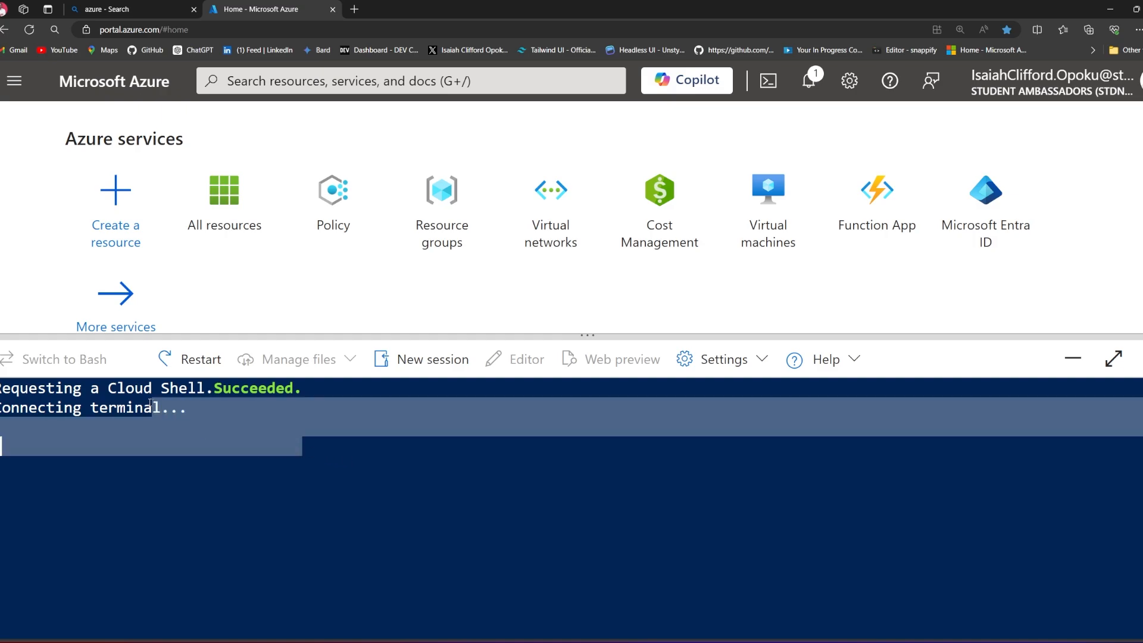
left_click(381, 480)
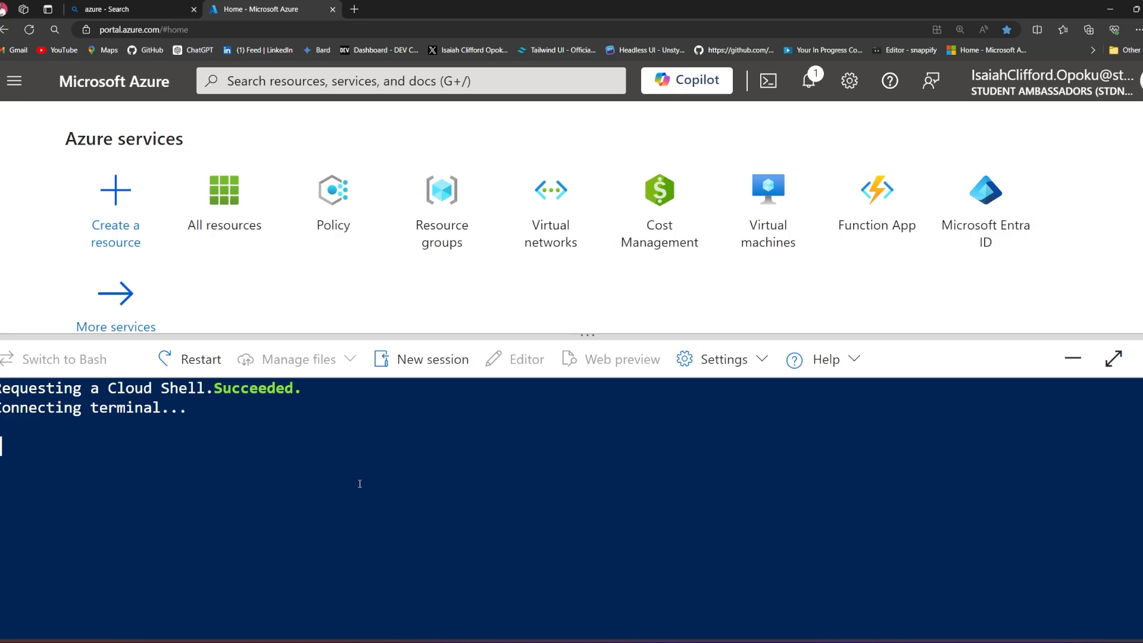
left_click_drag(258, 413, 252, 412)
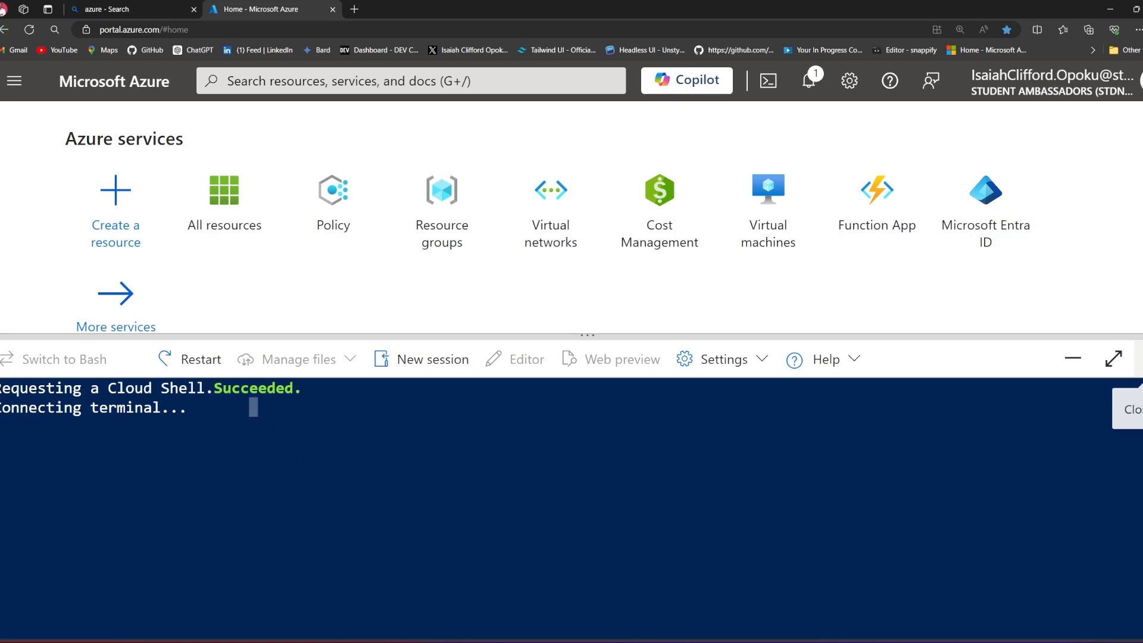
left_click(1138, 359)
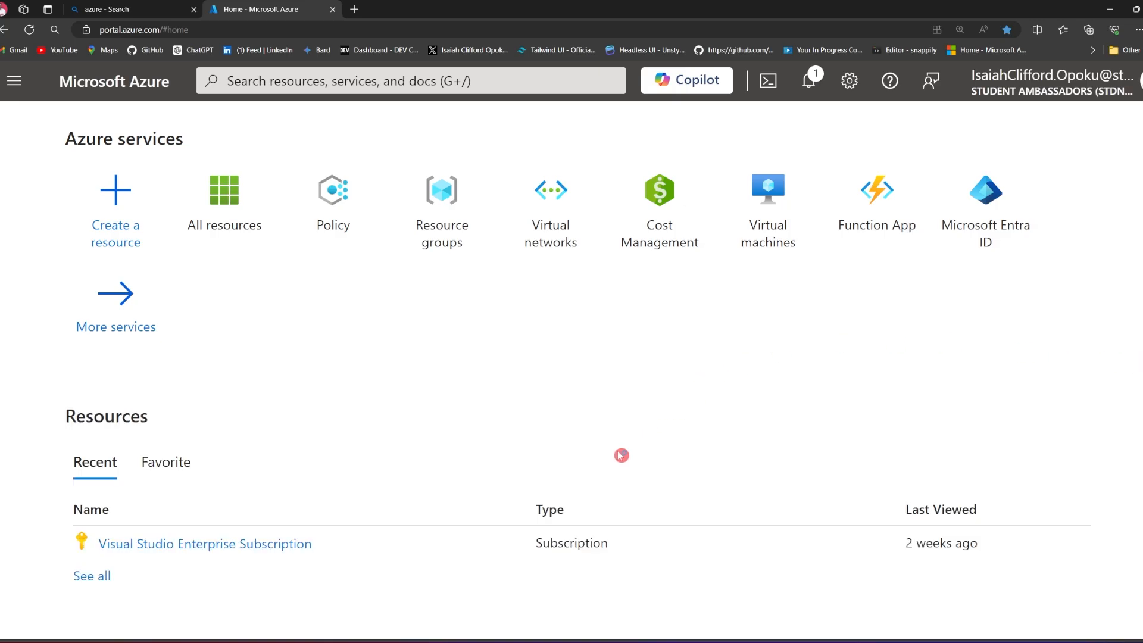
- Open All services from the portal menu and scroll through the service catalogue
scroll(596, 500, "down", 5)
scroll(638, 508, "up", 4)
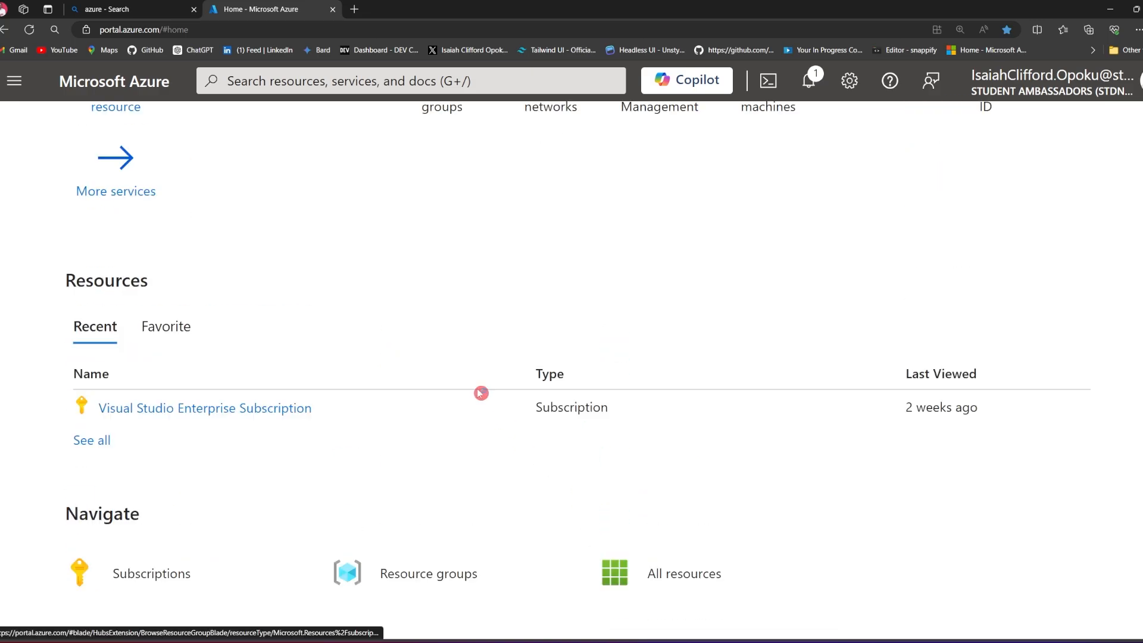
scroll(482, 371, "up", 1)
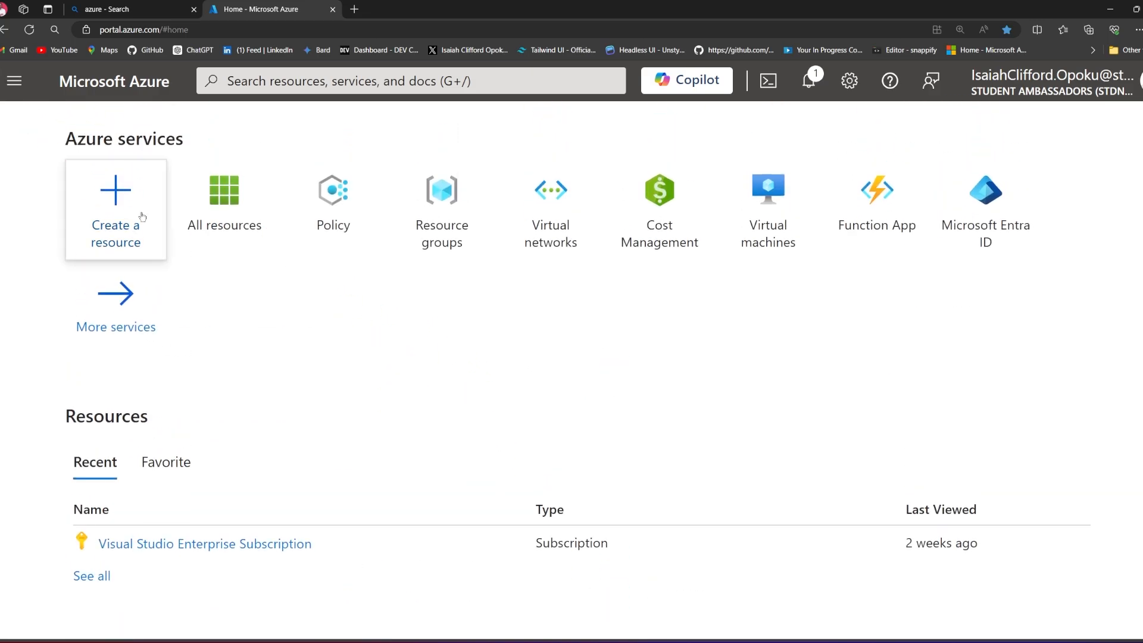
left_click(14, 81)
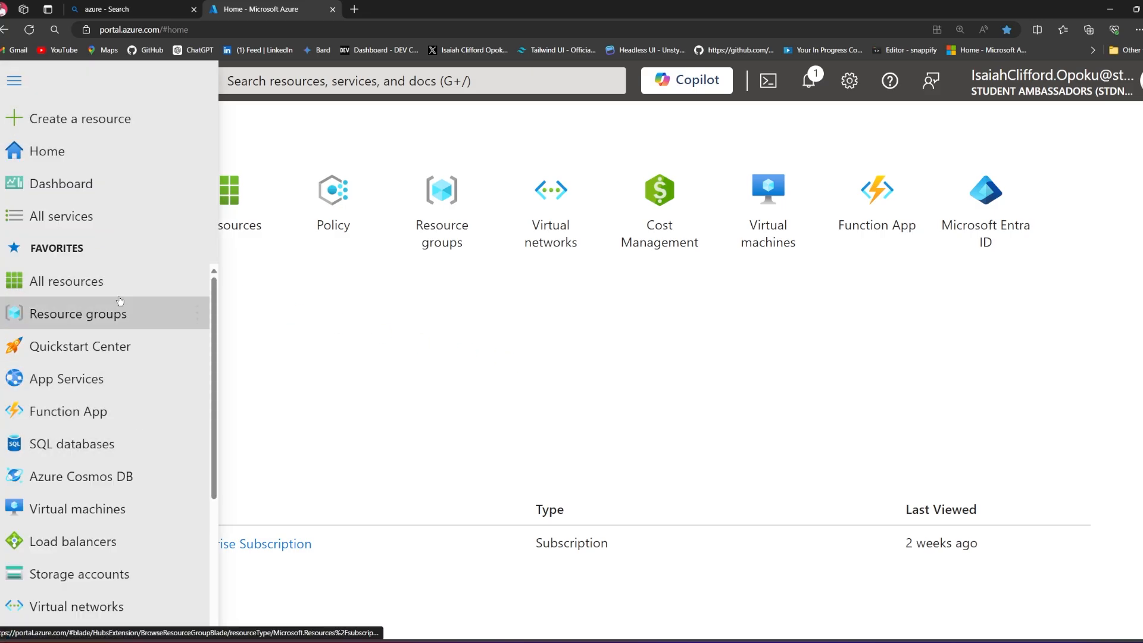
left_click(104, 222)
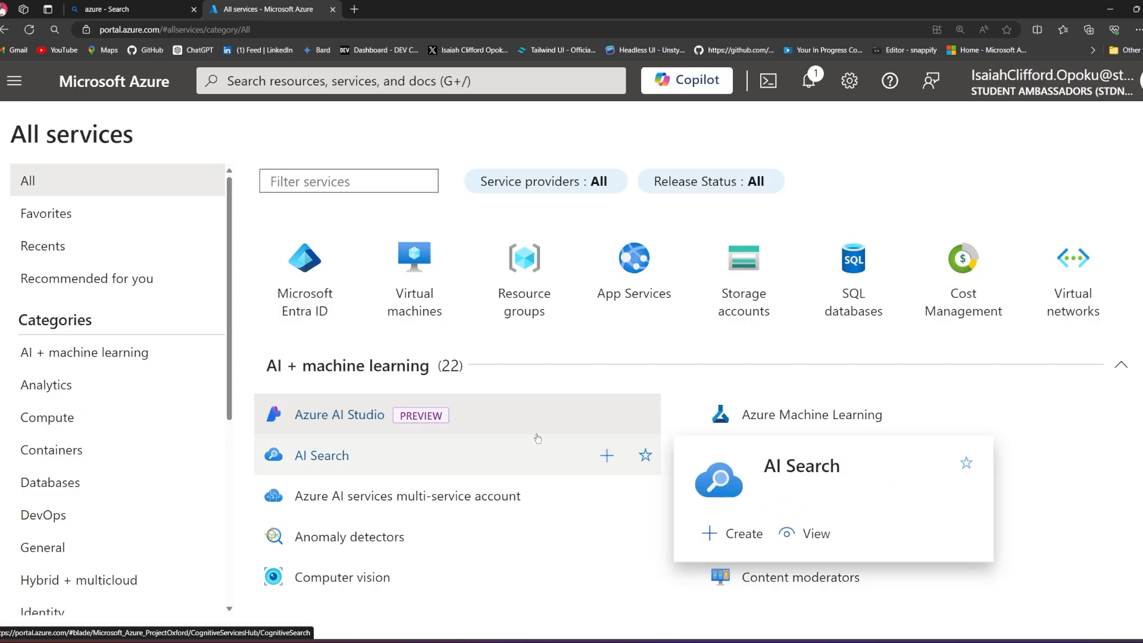
mouse_move(539, 439)
scroll(539, 438, "down", 15)
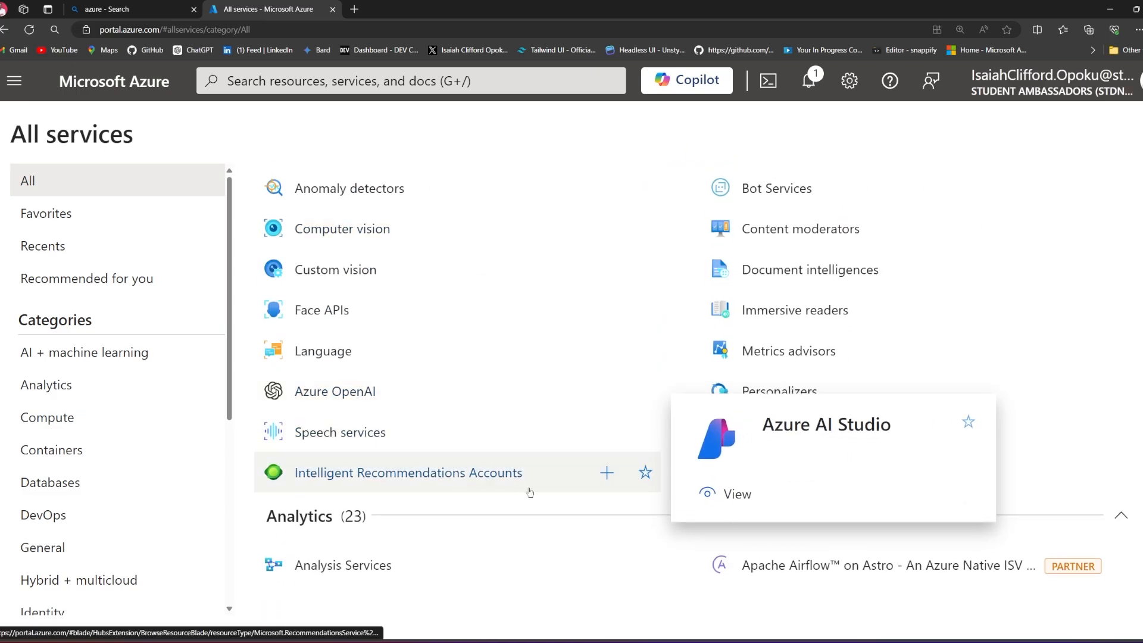
scroll(499, 483, "down", 18)
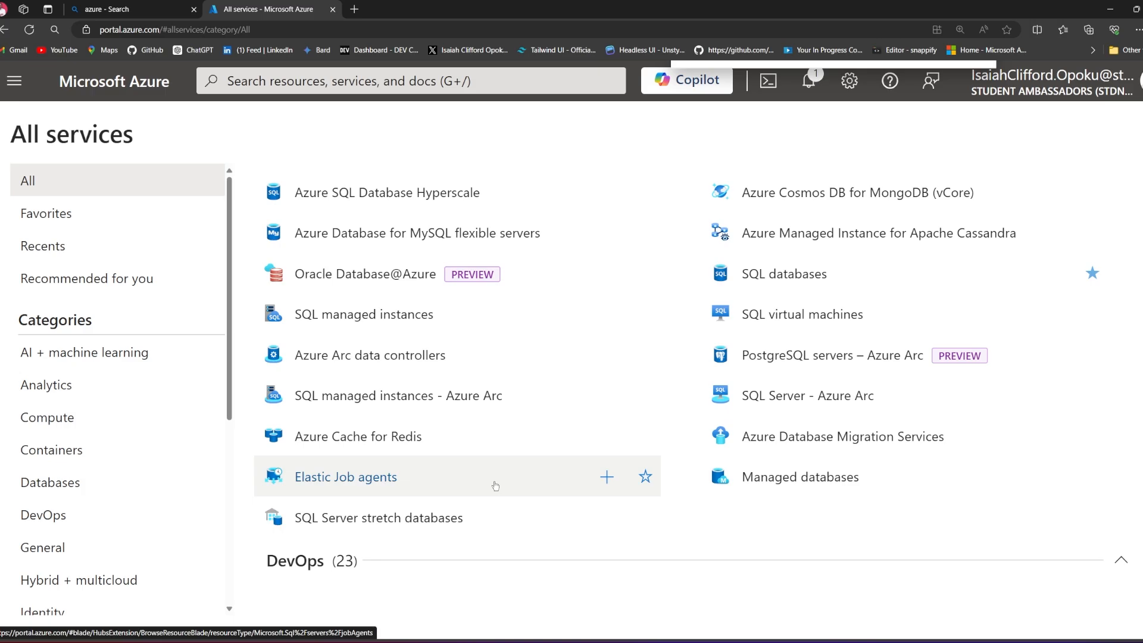
scroll(496, 484, "up", 15)
scroll(495, 485, "up", 15)
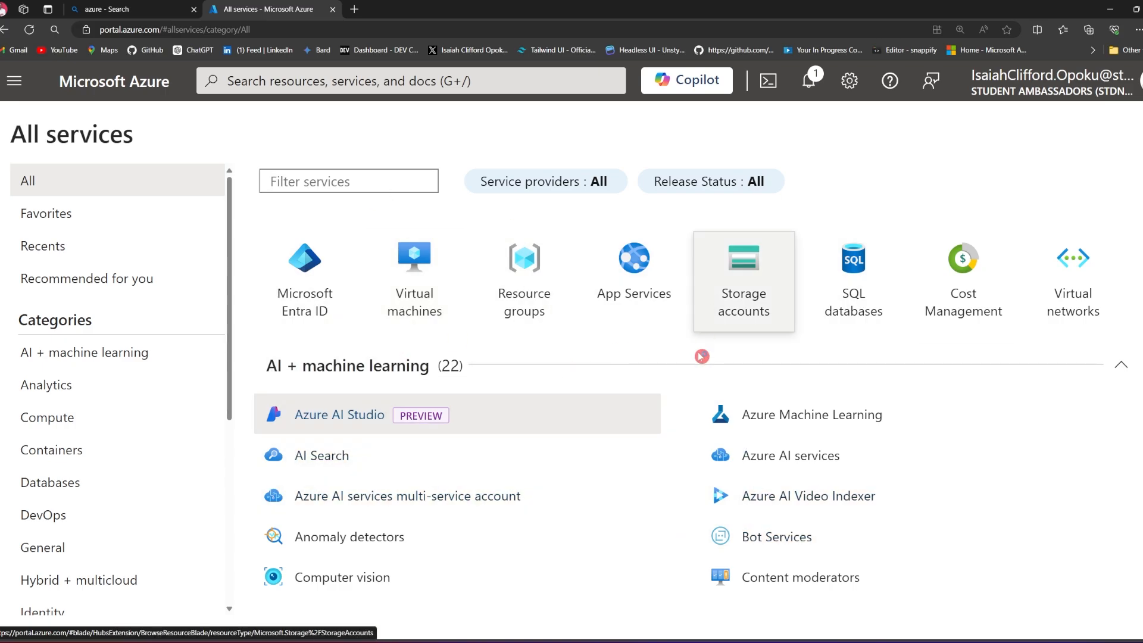
- Go to the All resources list, which shows no resources
left_click(546, 334)
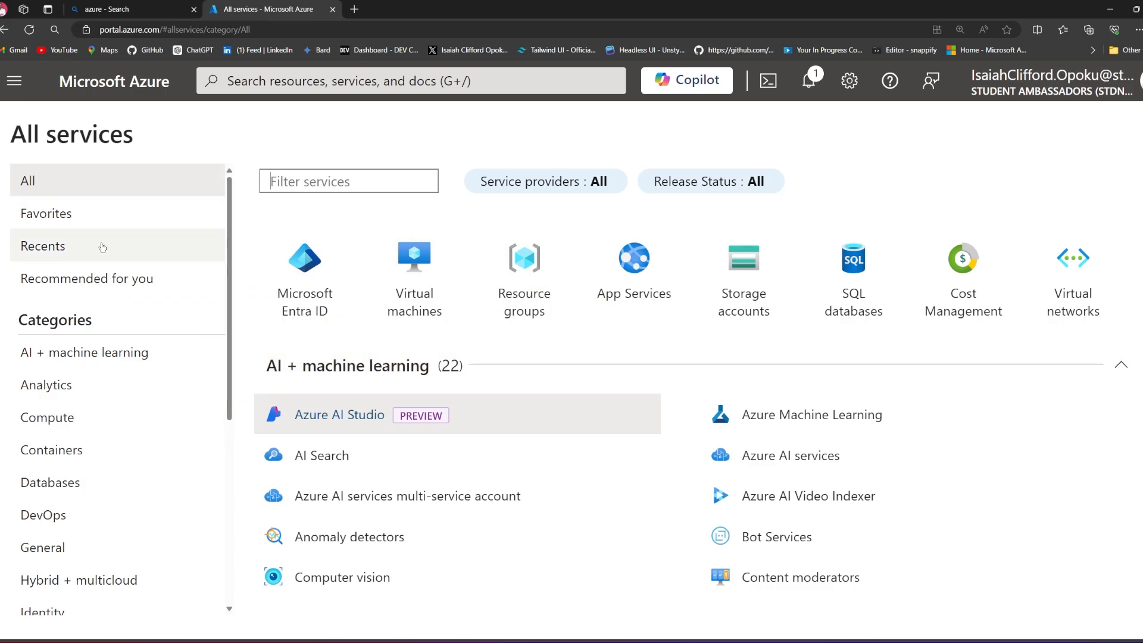
left_click(24, 90)
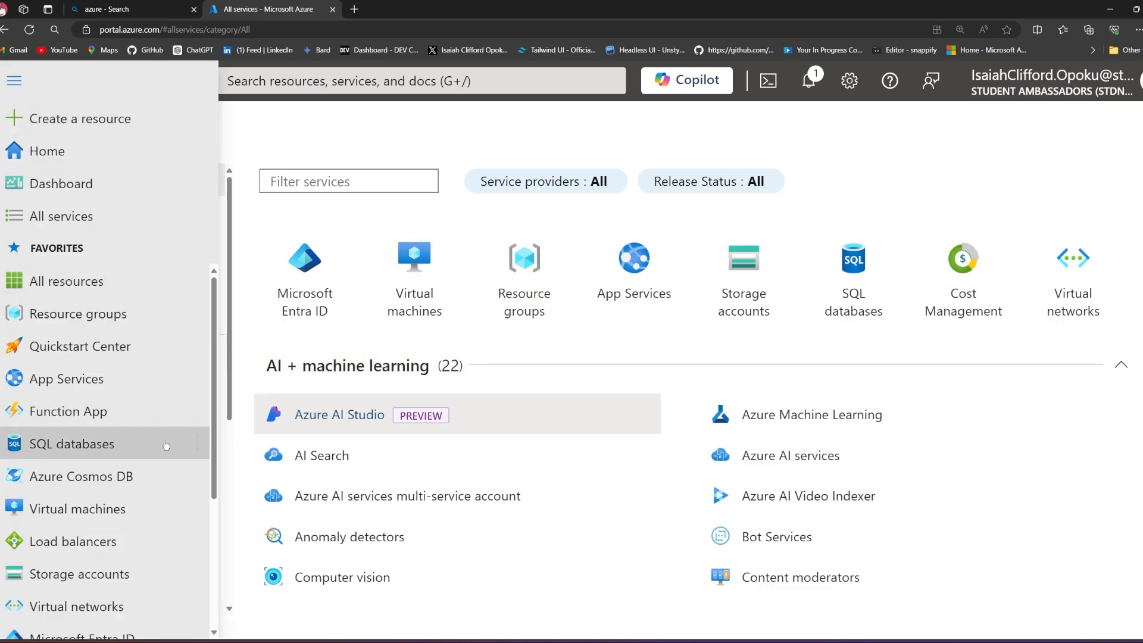
left_click(100, 290)
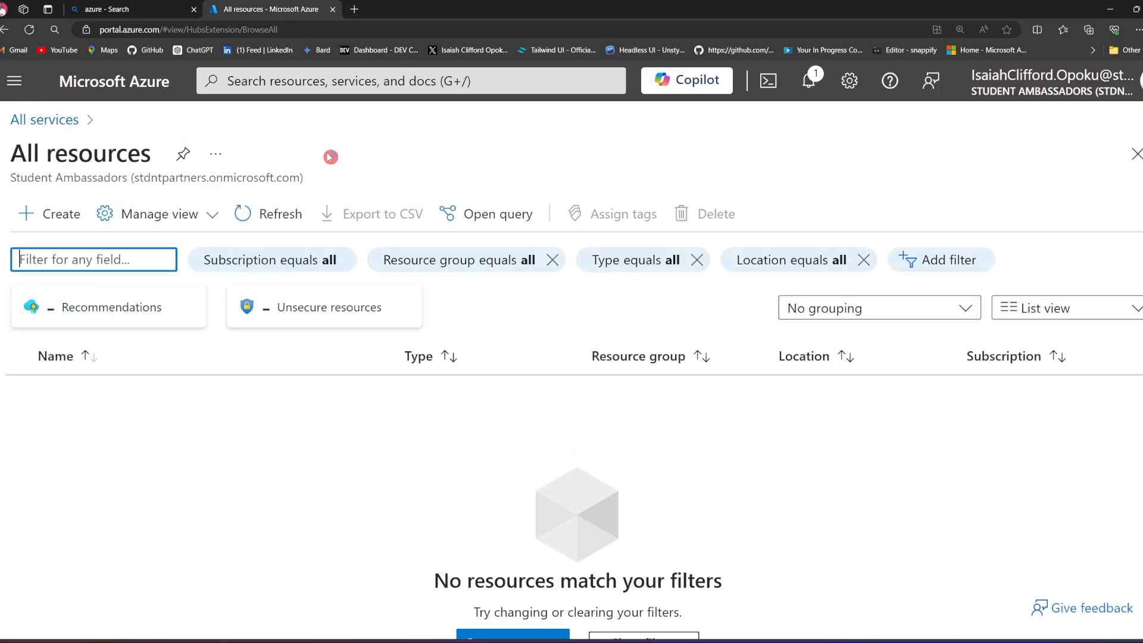
- Open Resource groups from the portal menu, confirming no groups exist yet
left_click(24, 78)
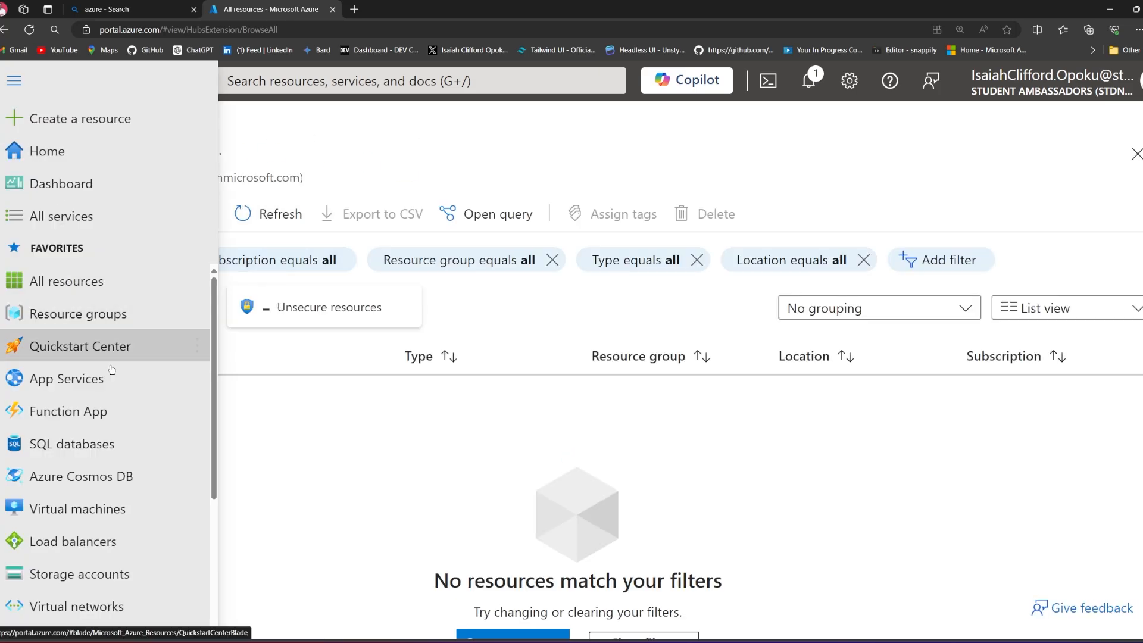
left_click(105, 317)
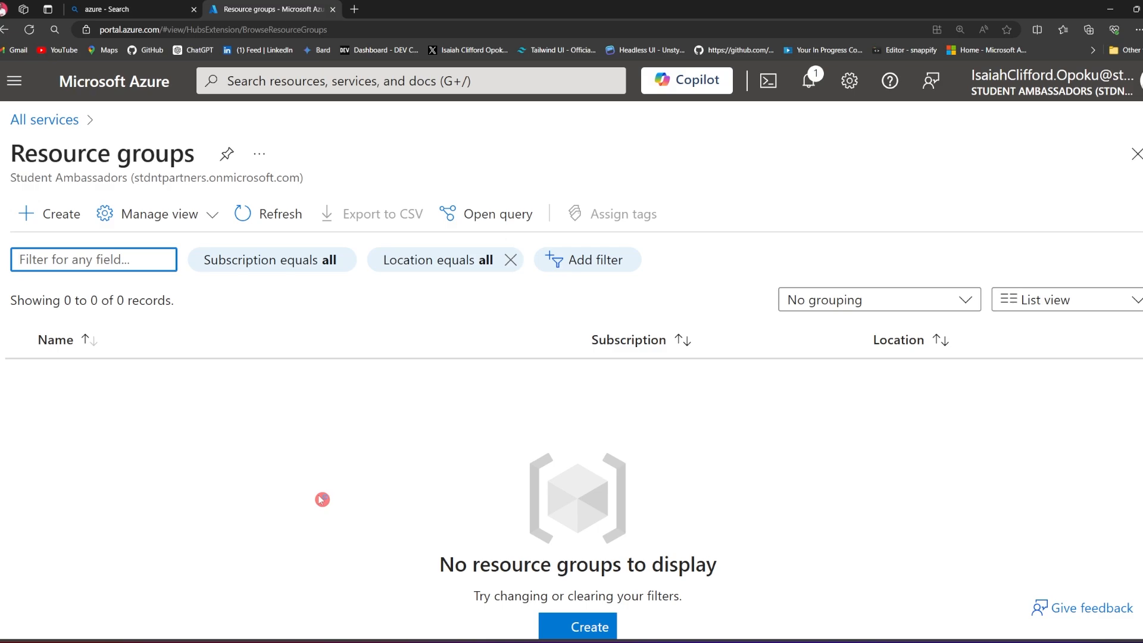
- Start a new resource group named my-vm in East US on the Visual Studio Enterprise Subscription
left_click(75, 218)
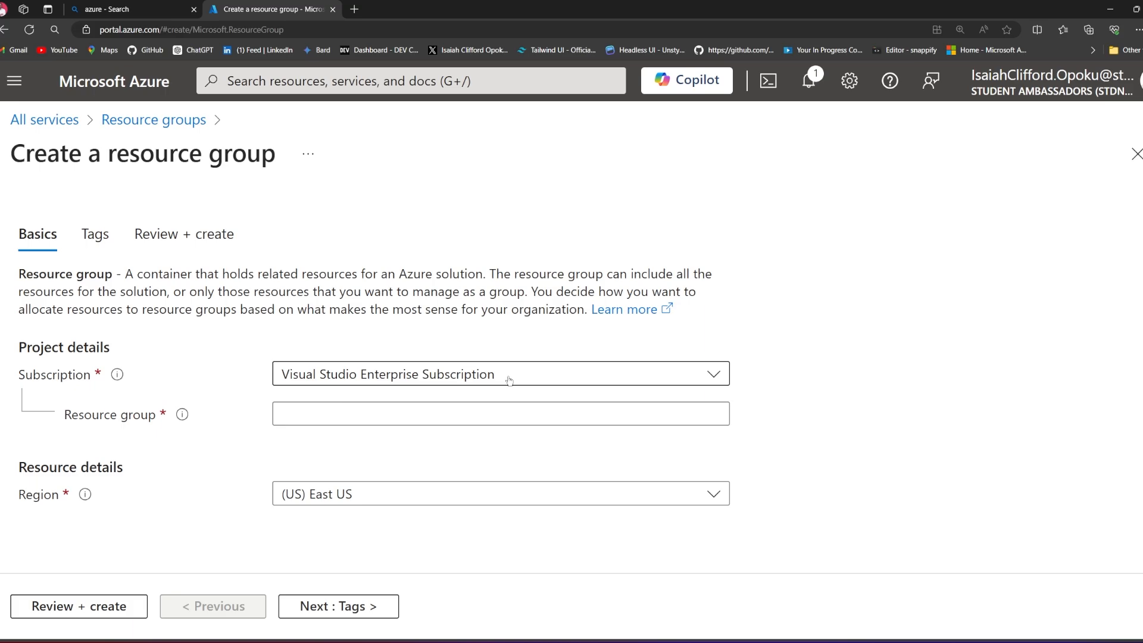
left_click(416, 411)
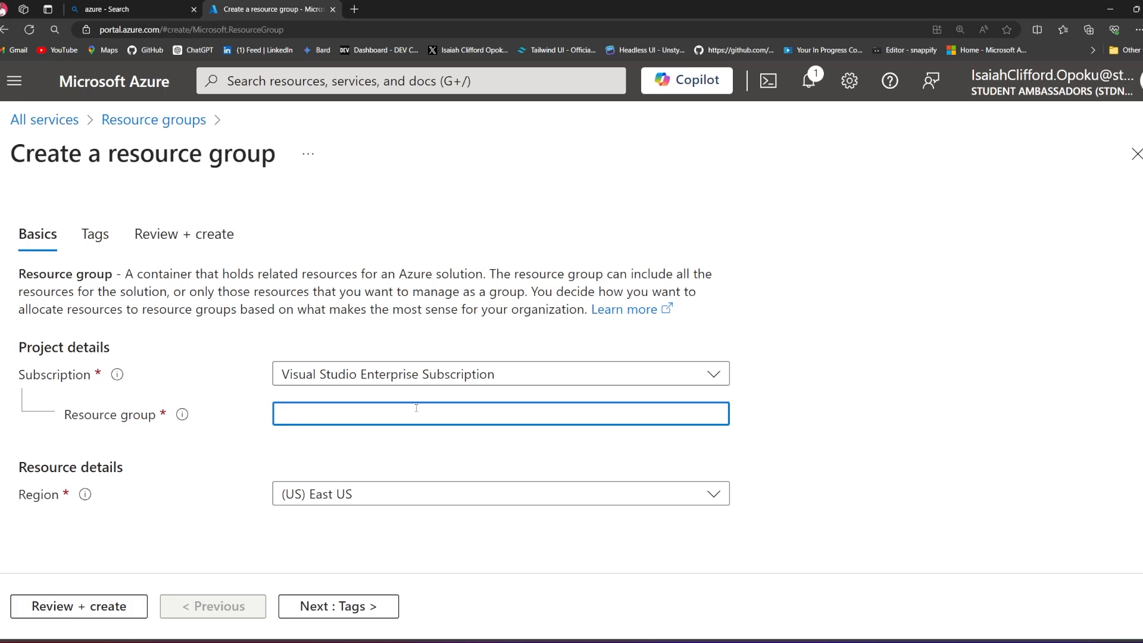
type("my-m")
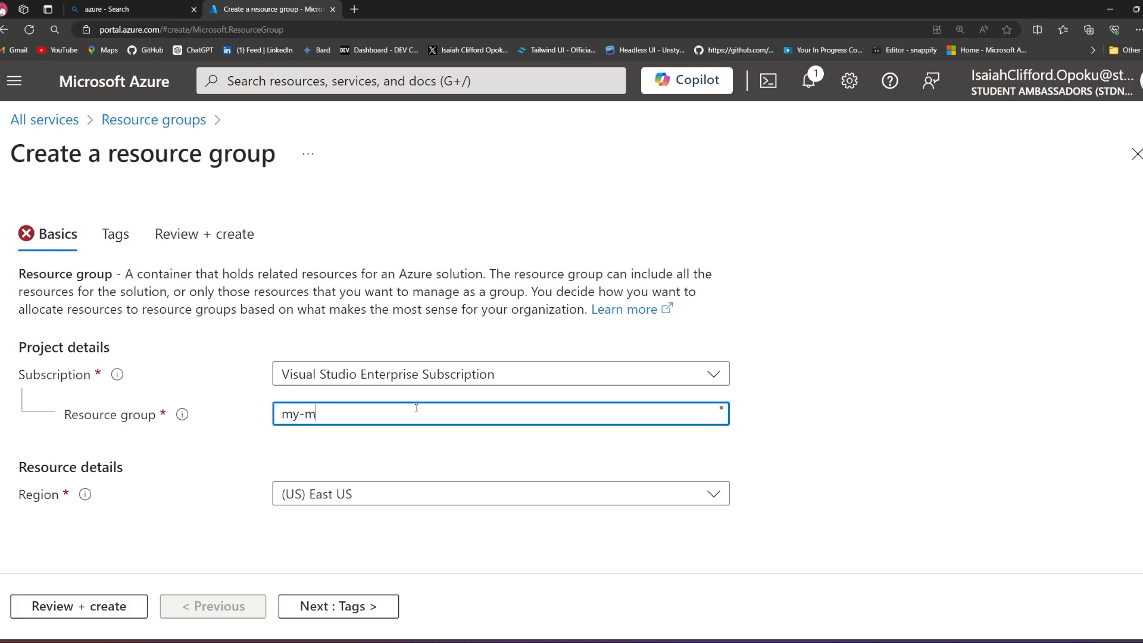
type("i")
key("BackSpace")
key("BackSpace")
type("m")
key("BackSpace")
type("vm")
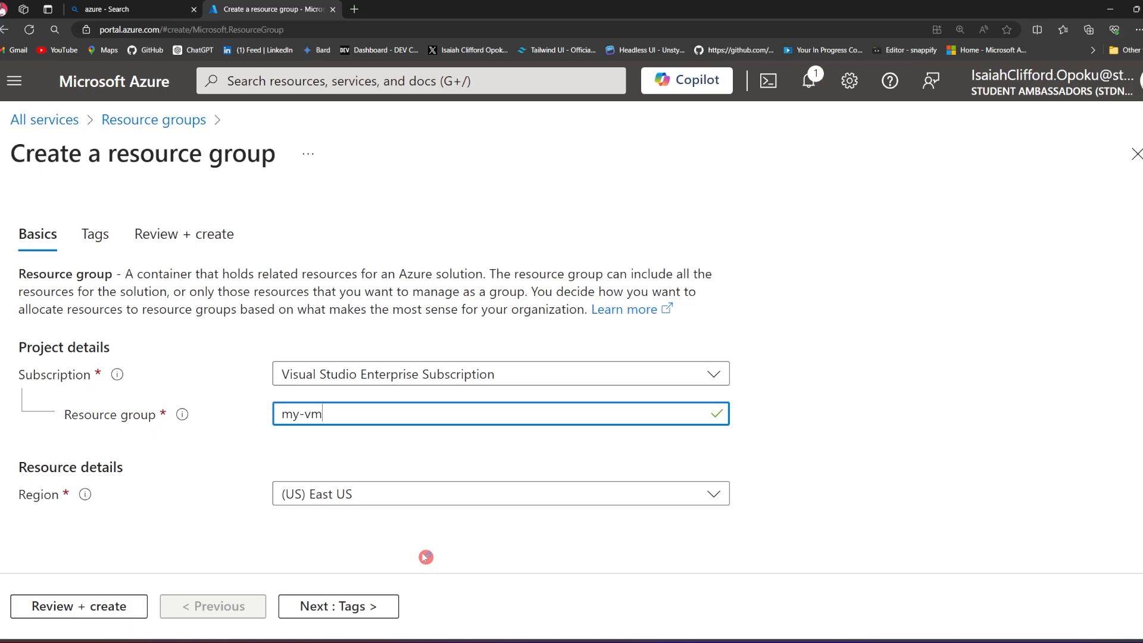
- Review the my-vm group's Tags and Basics, pass validation, and create the group
left_click(104, 608)
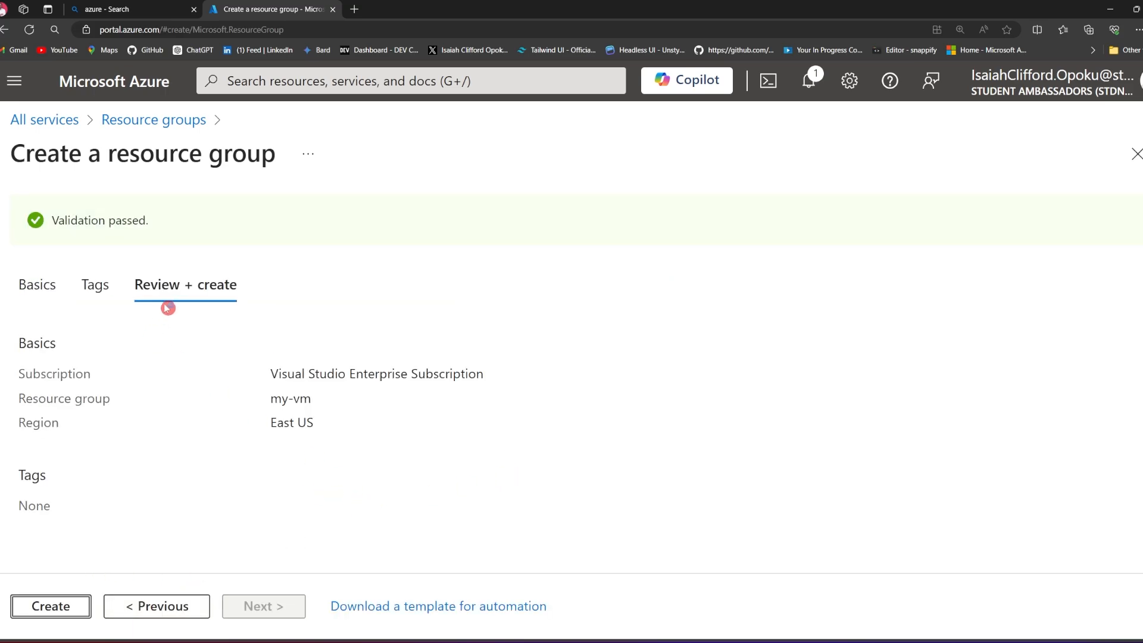
left_click_drag(57, 217, 199, 225)
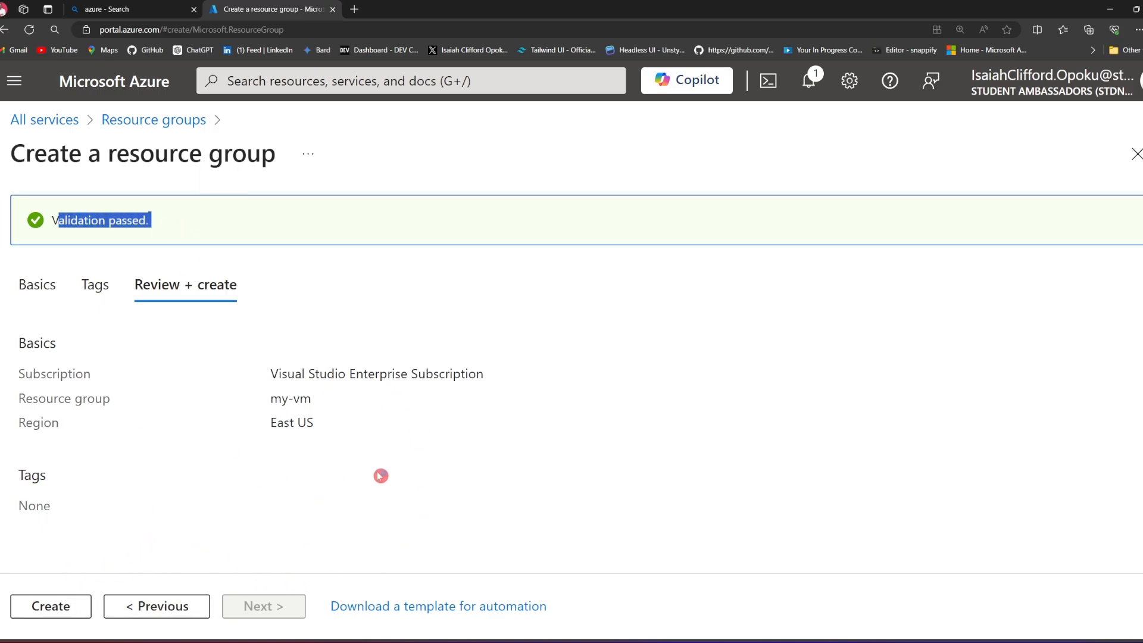
left_click(167, 221)
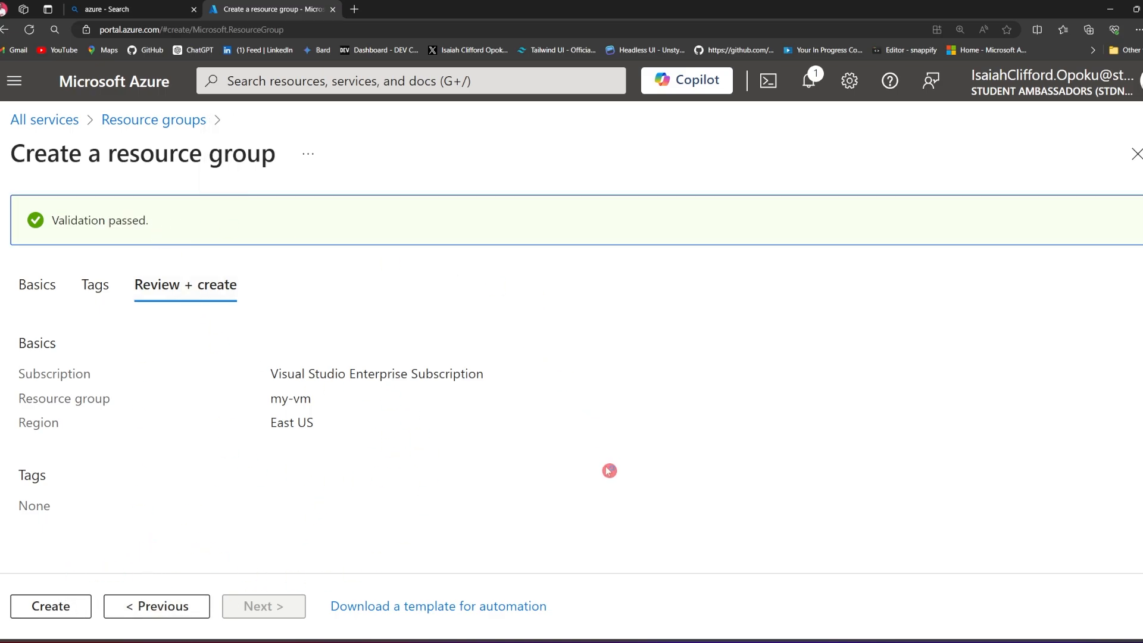
left_click(157, 606)
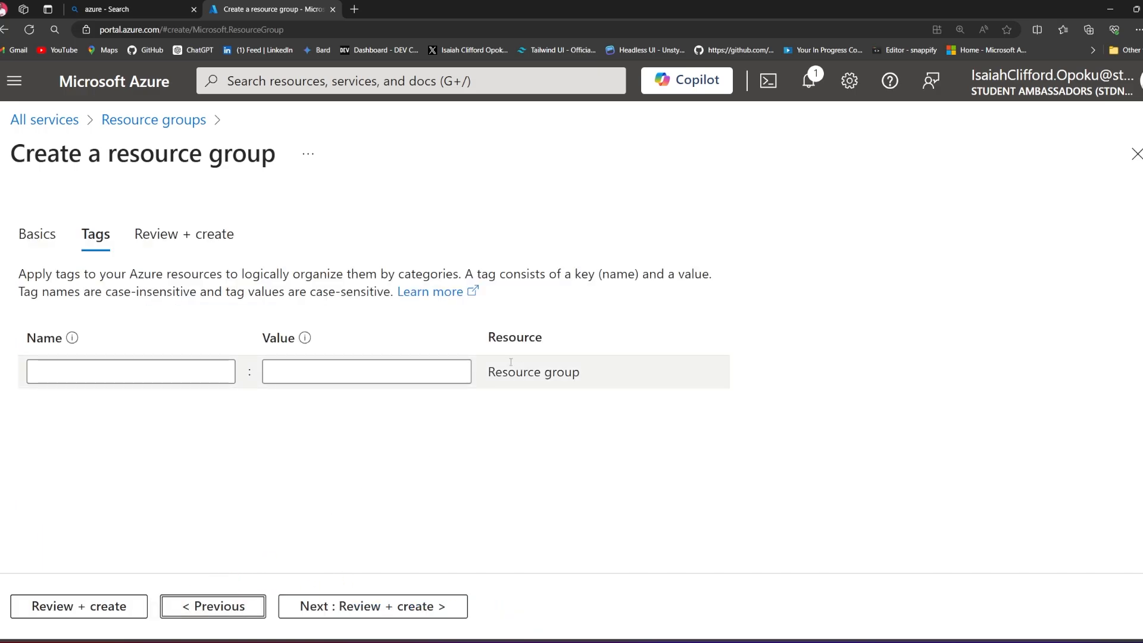
left_click(37, 234)
left_click_drag(338, 417, 279, 413)
left_click(279, 453)
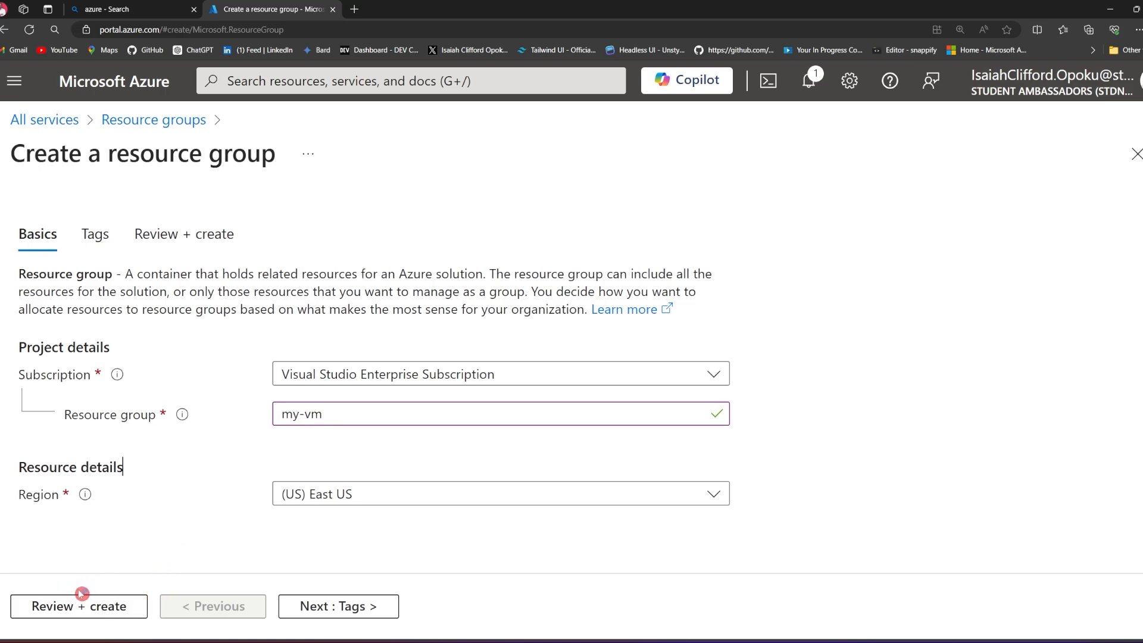
left_click(96, 608)
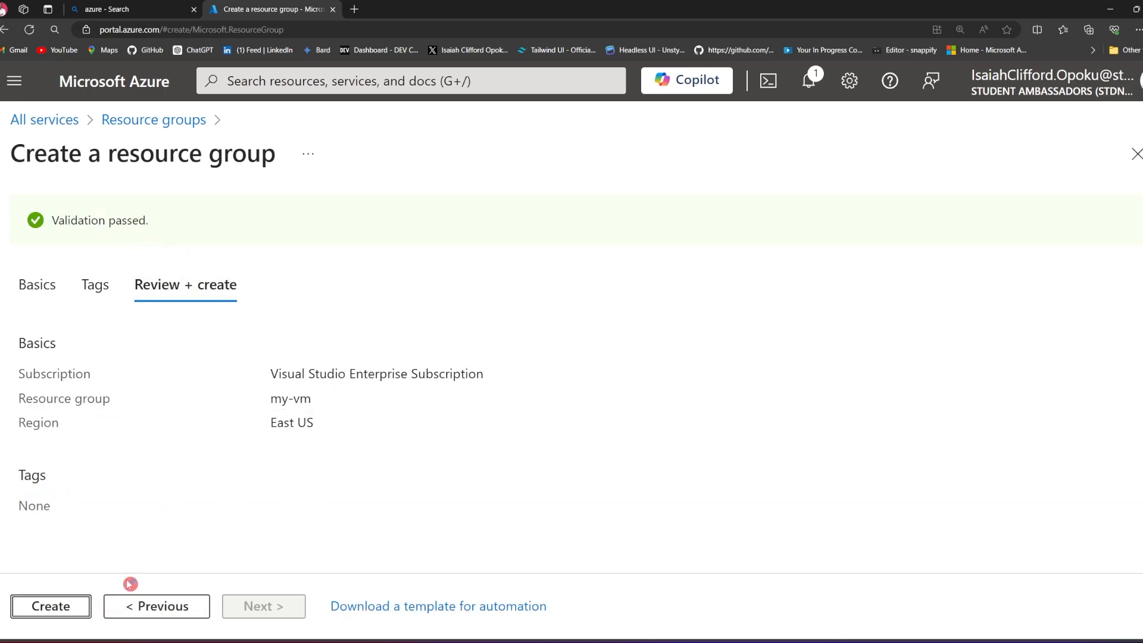
left_click(68, 613)
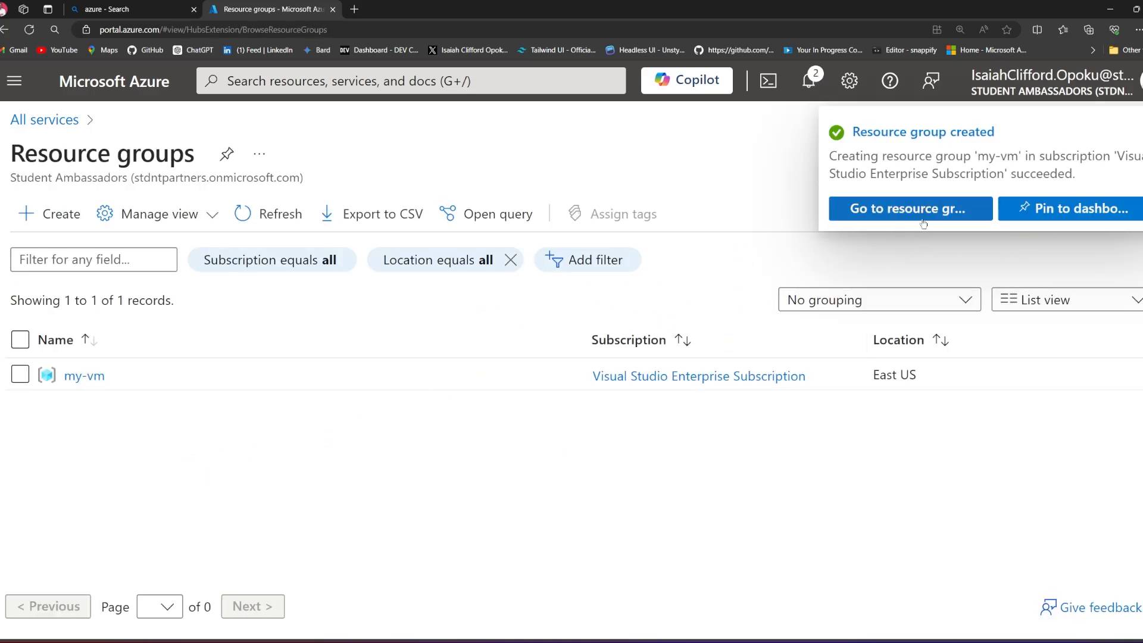
- Open the newly created, still empty my-vm resource group
left_click(917, 213)
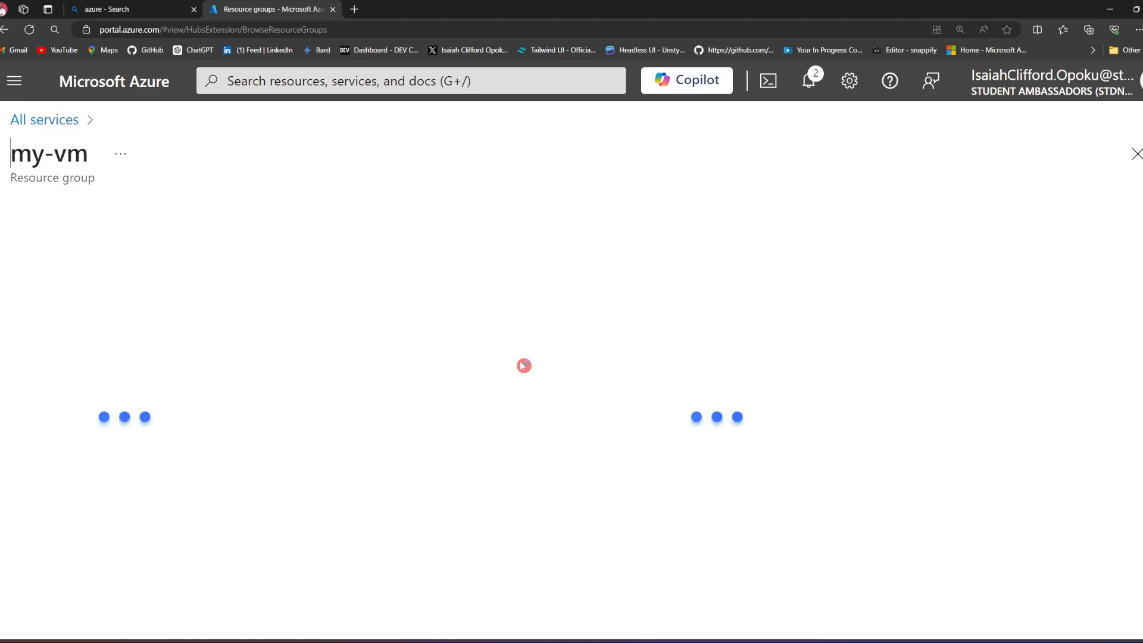
left_click_drag(50, 156, 129, 164)
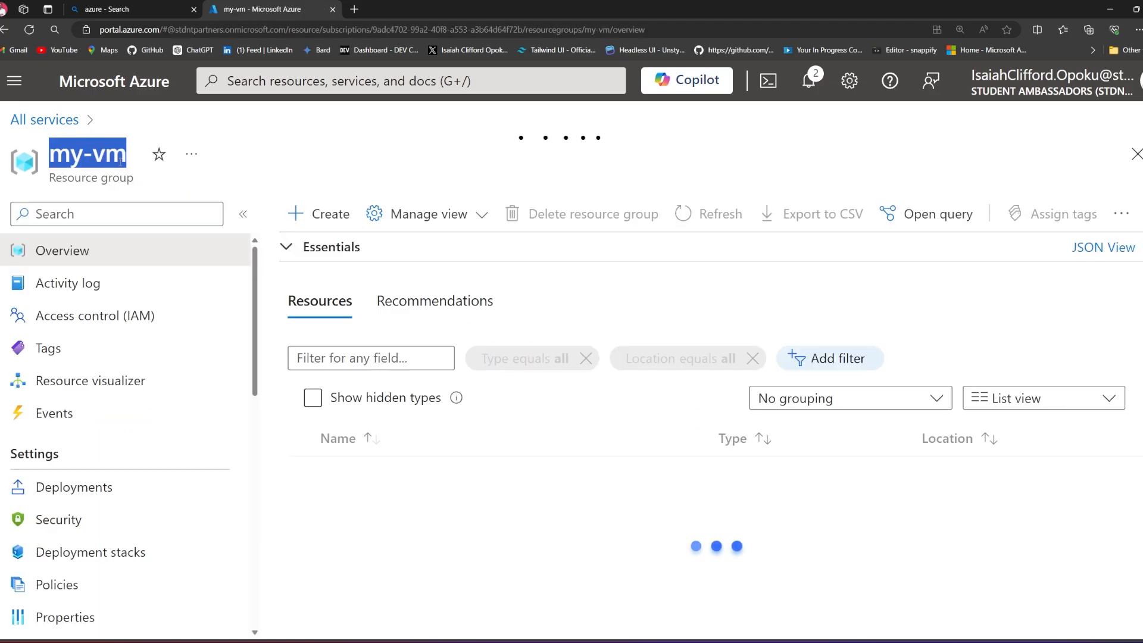
scroll(400, 464, "down", 2)
scroll(673, 554, "up", 1)
scroll(391, 434, "down", 1)
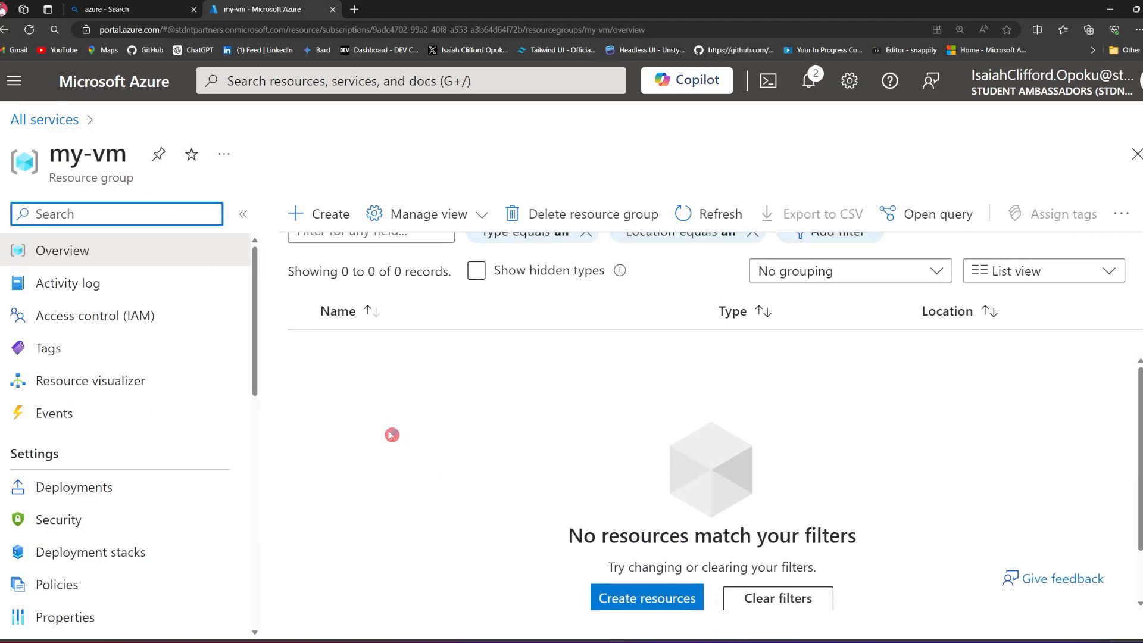
scroll(621, 531, "up", 1)
scroll(622, 531, "down", 1)
scroll(536, 465, "up", 2)
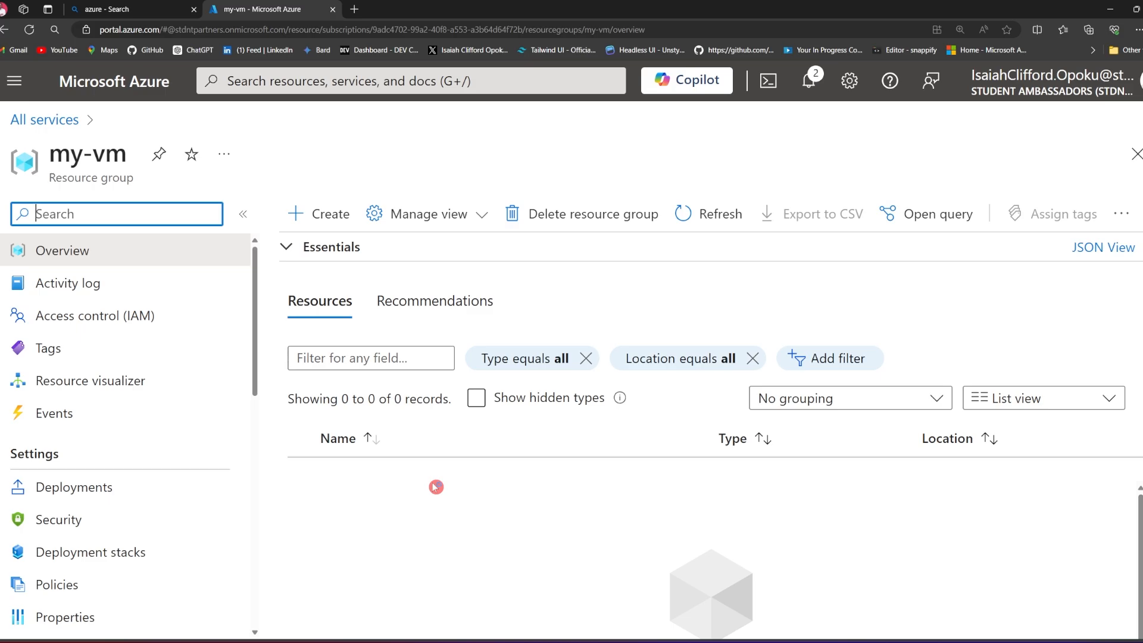
- Navigate through the portal menu to All resources, which still lists nothing
left_click(12, 90)
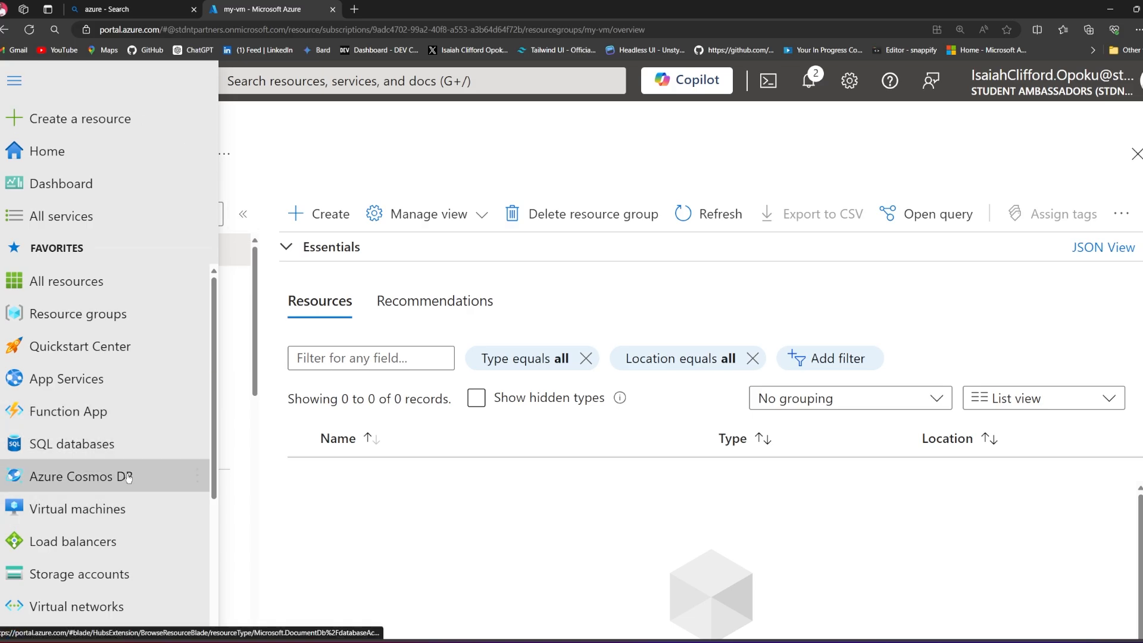
mouse_move(129, 479)
left_click(715, 518)
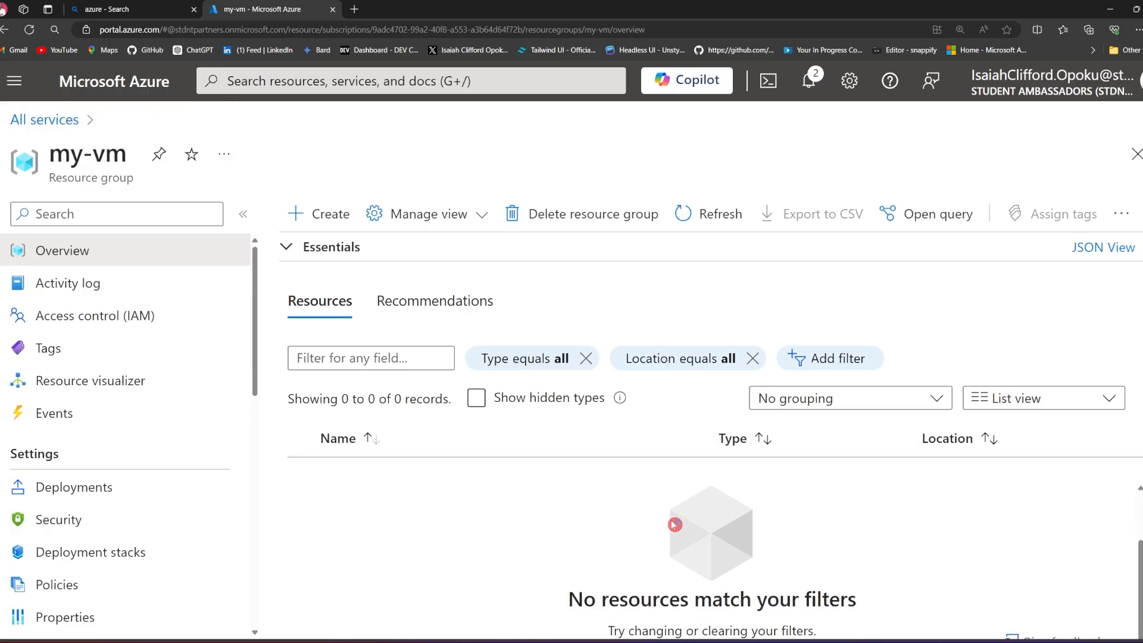
scroll(751, 454, "down", 2)
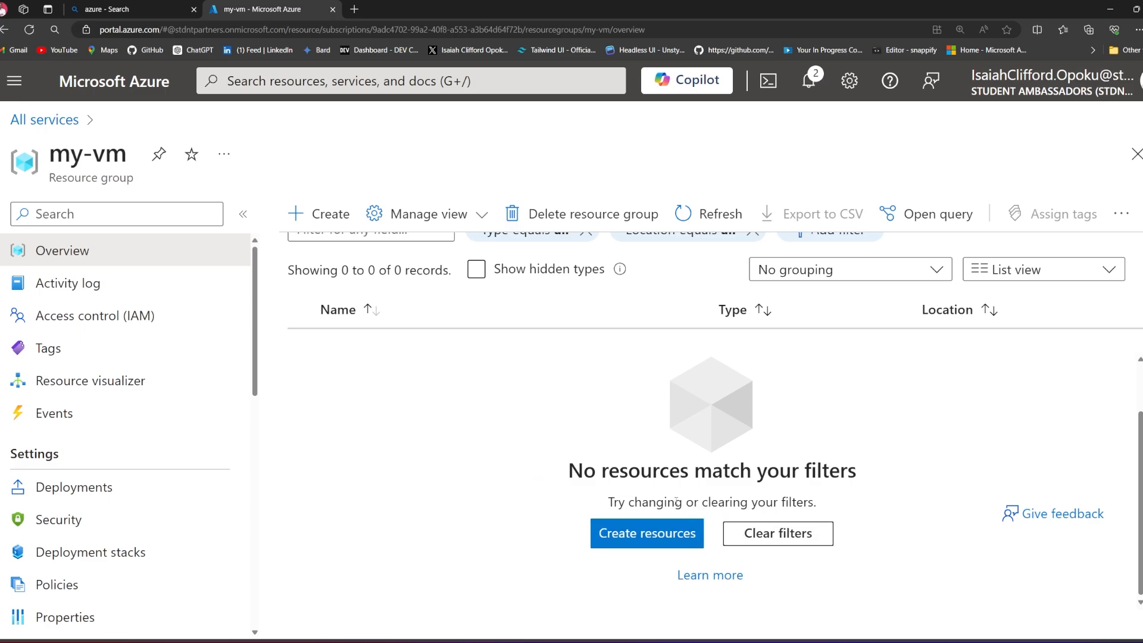
left_click(15, 81)
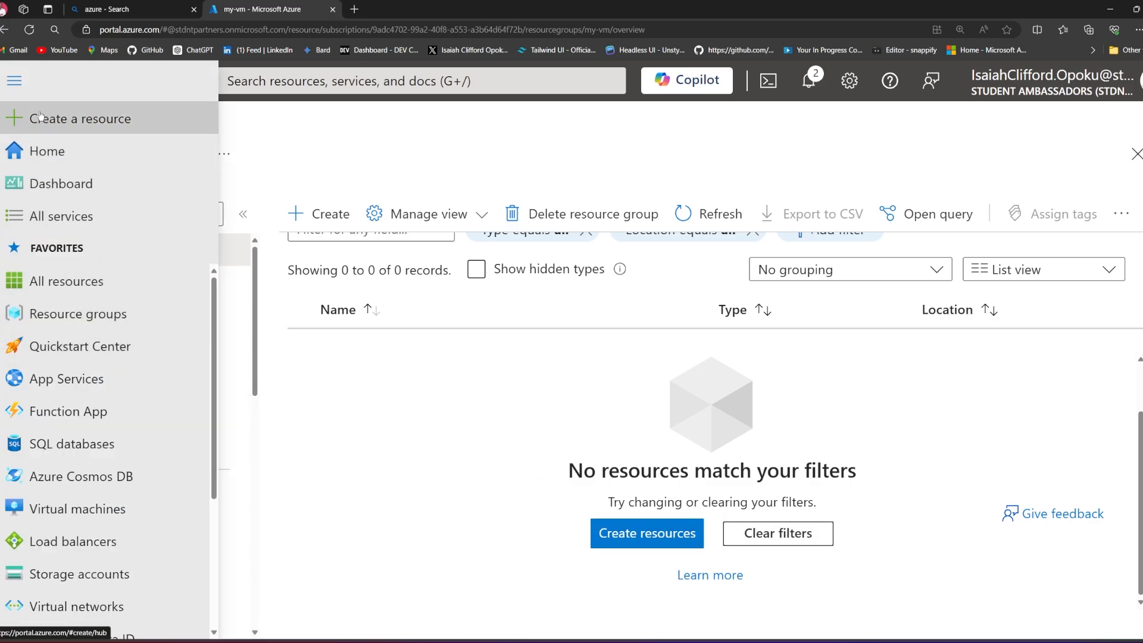
left_click(383, 503)
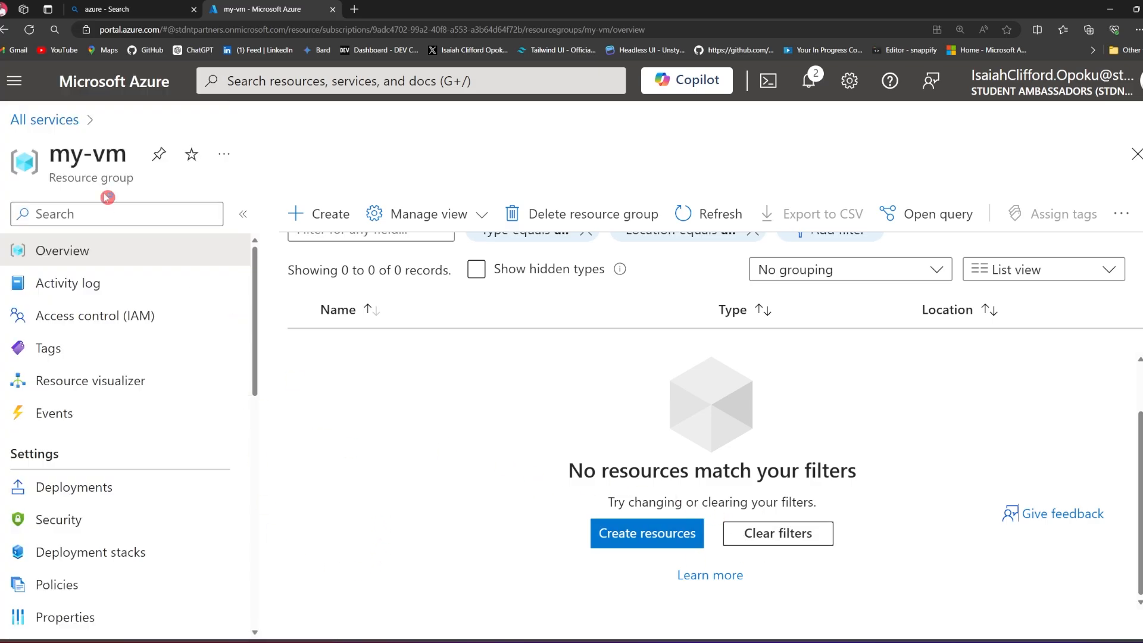
left_click(15, 81)
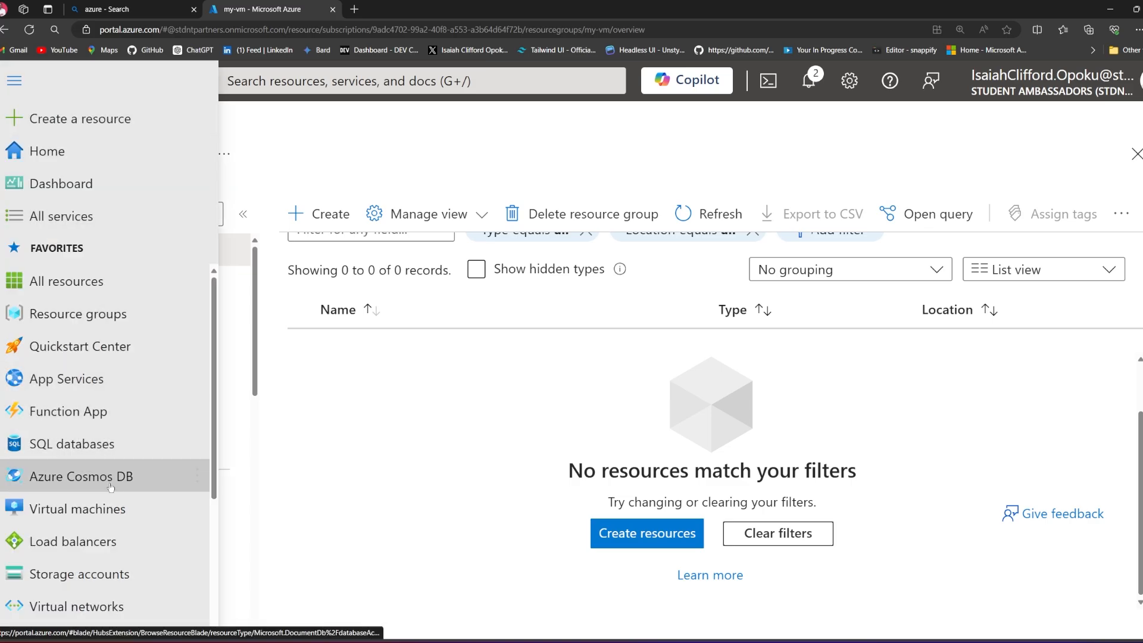
left_click(112, 286)
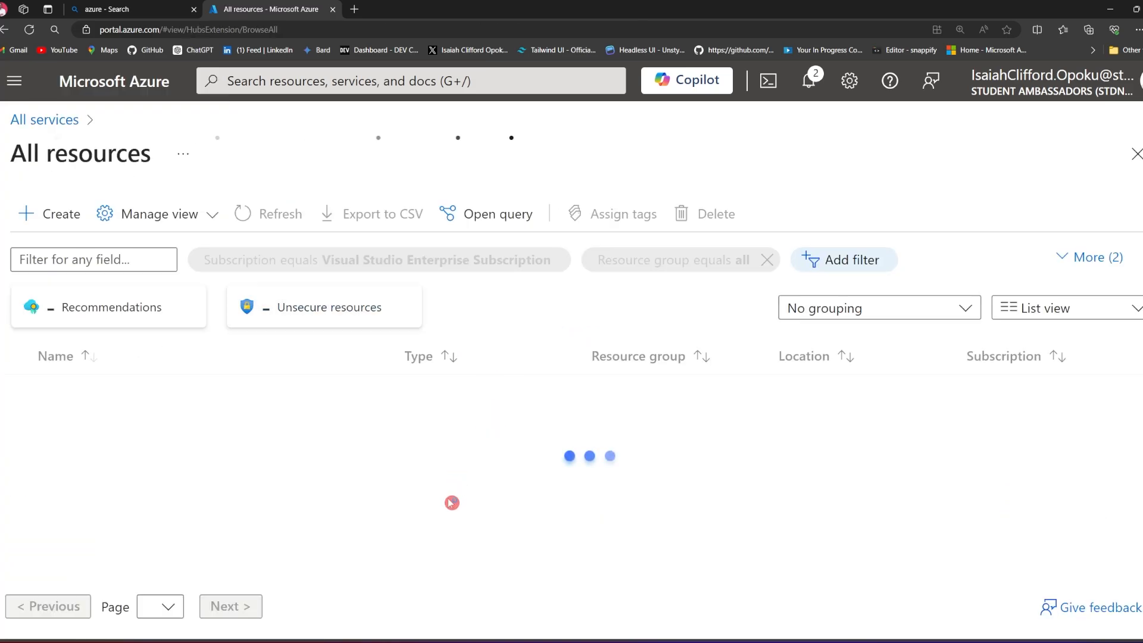
- From Virtual machines, start creating a new Azure virtual machine
left_click(14, 82)
scroll(143, 542, "down", 1)
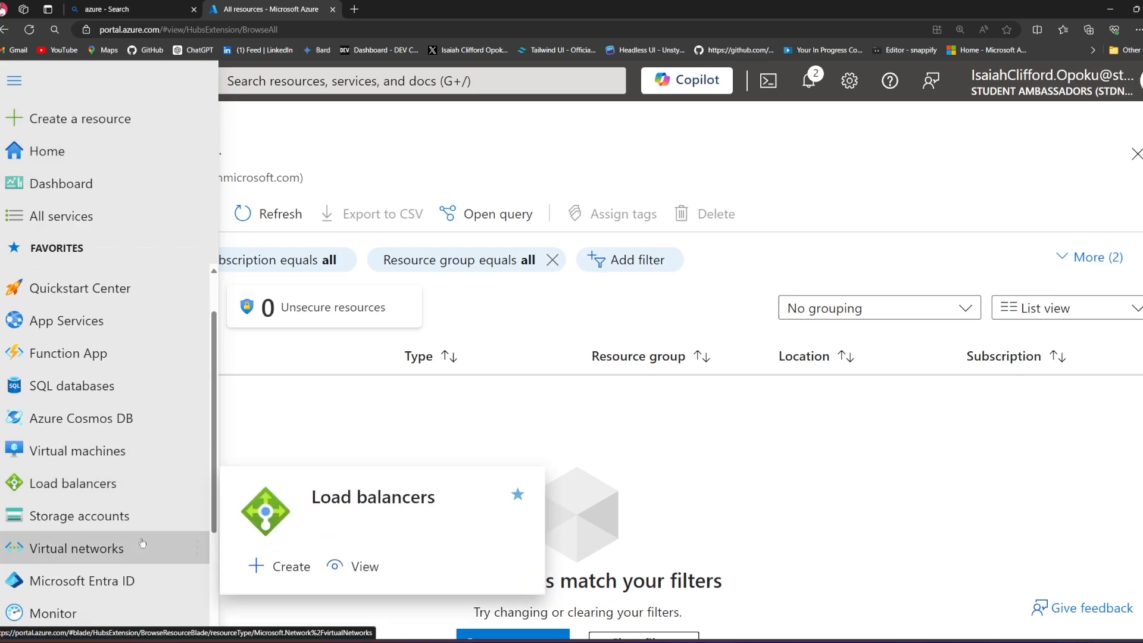
left_click(160, 456)
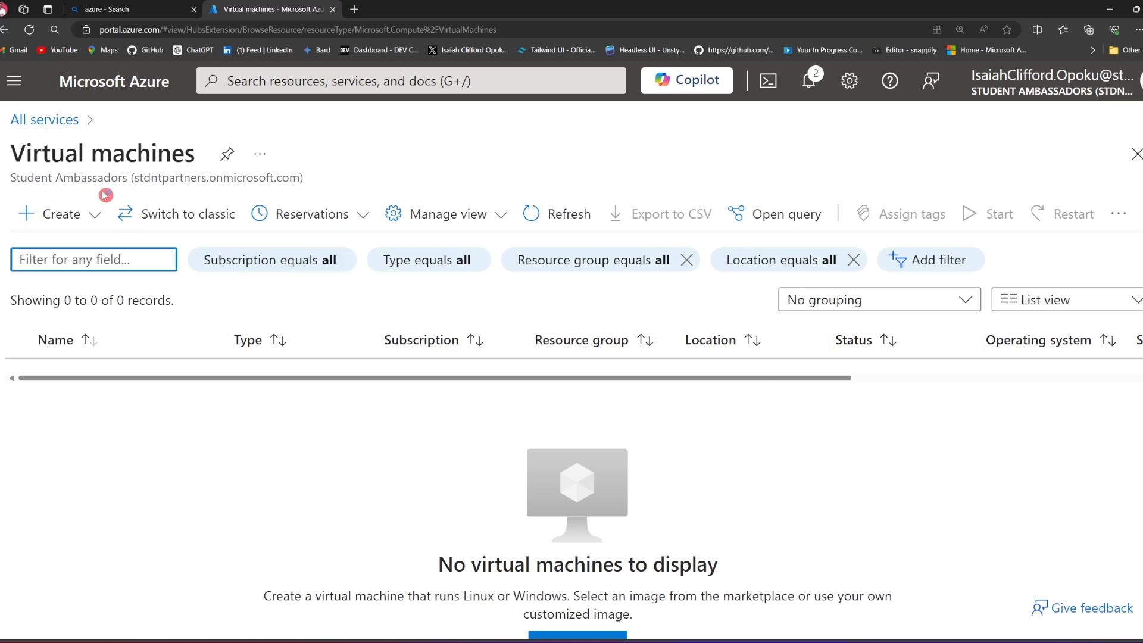
left_click(75, 214)
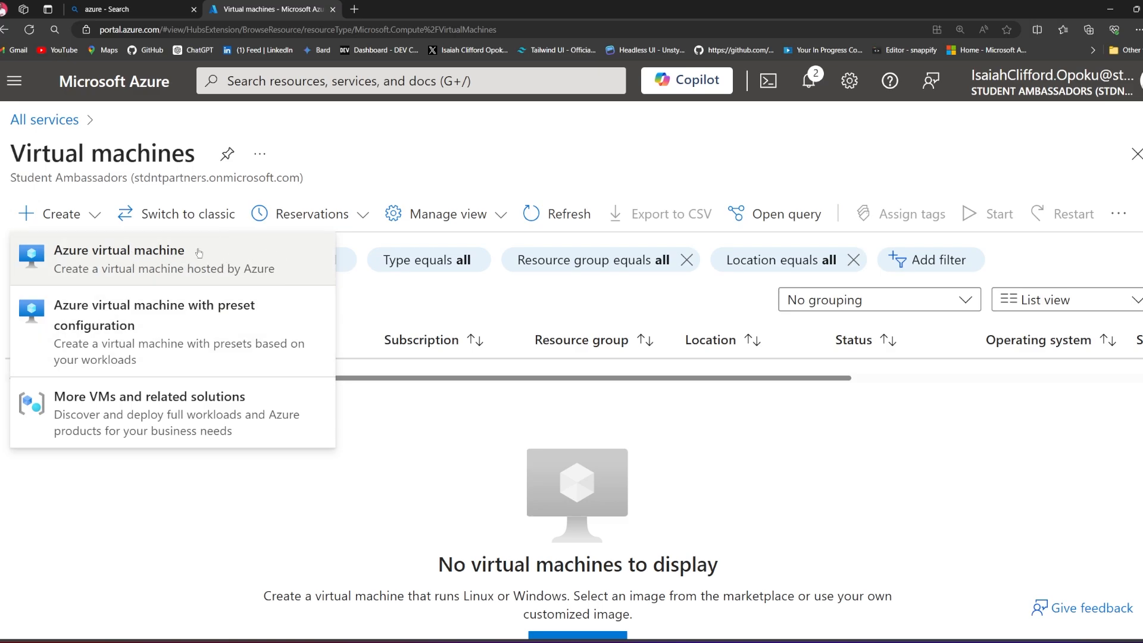
left_click(173, 250)
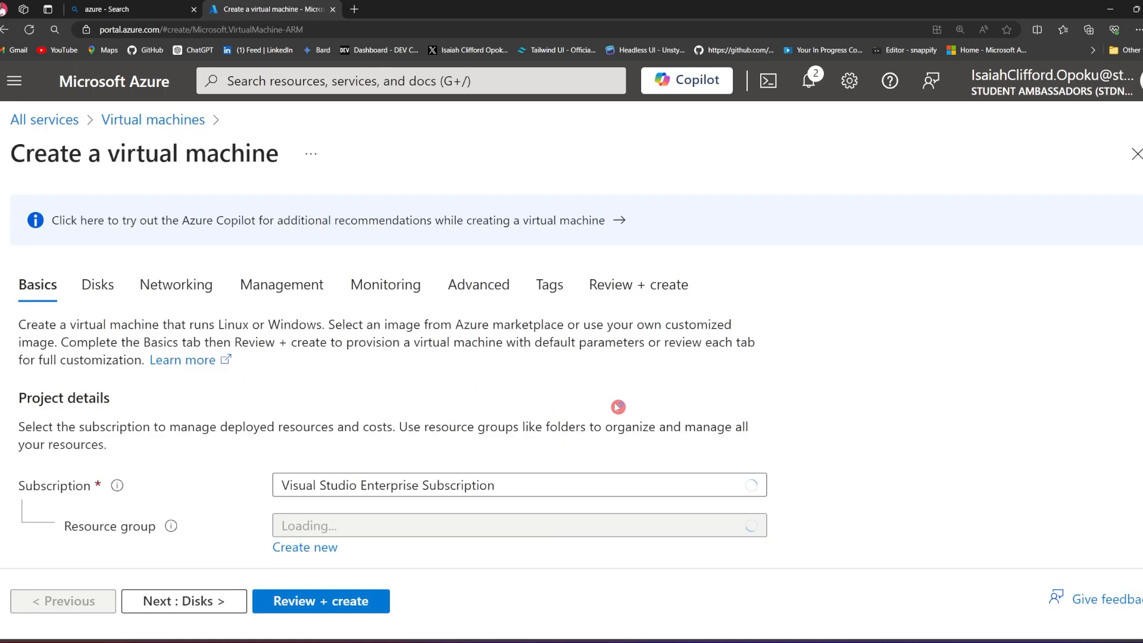
- Choose my-vm as the VM's resource group, keeping region (US) East US
scroll(472, 534, "down", 15)
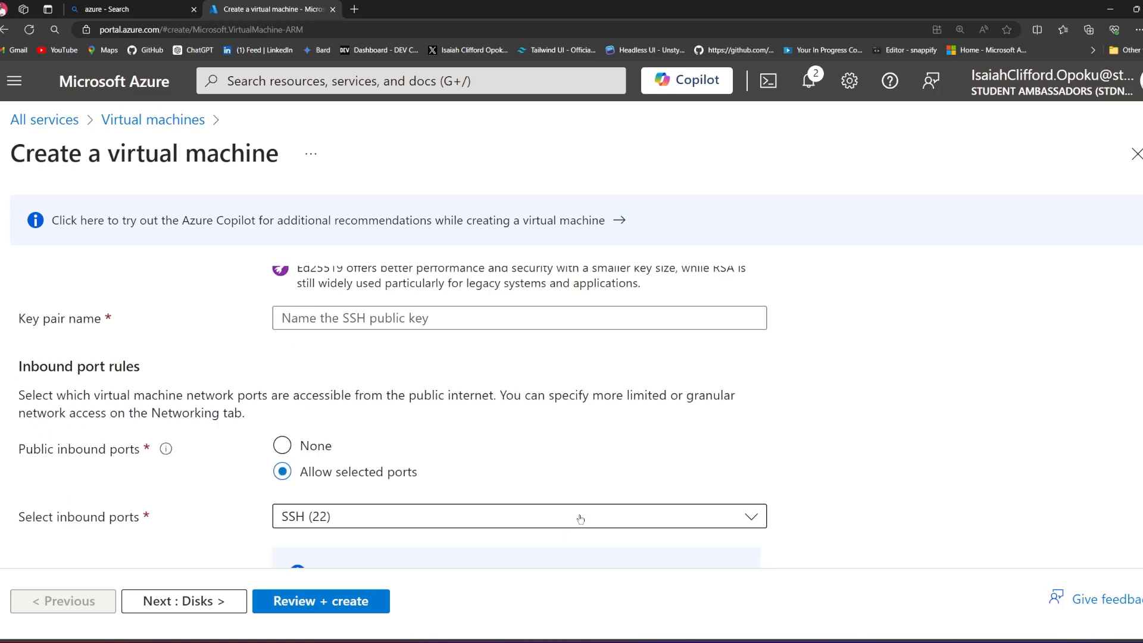
scroll(581, 520, "up", 15)
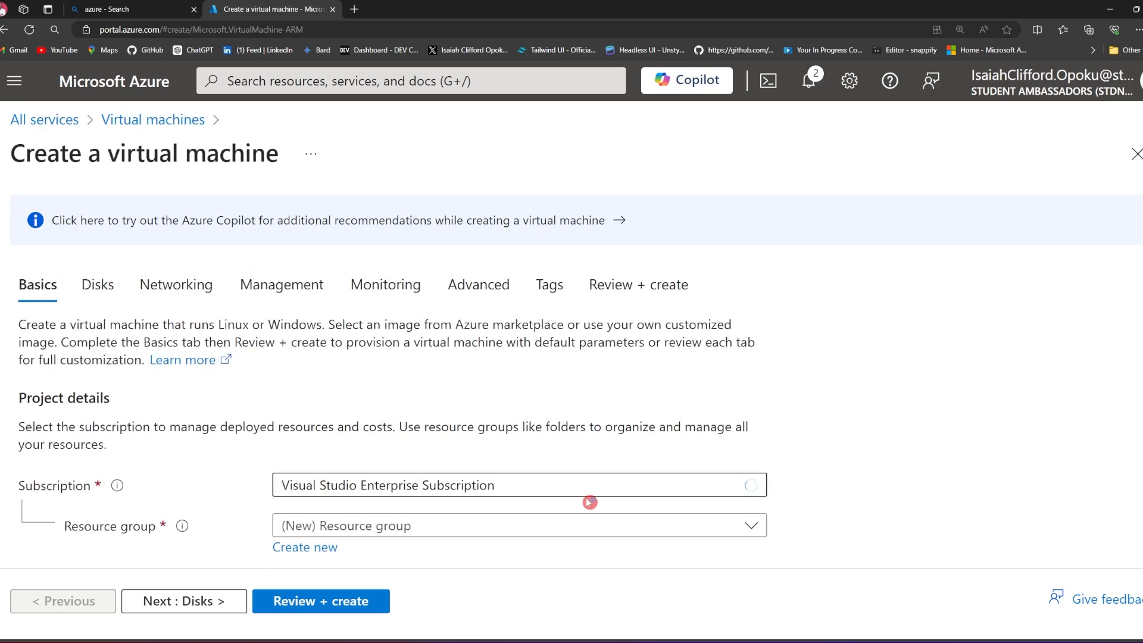
scroll(587, 502, "down", 3)
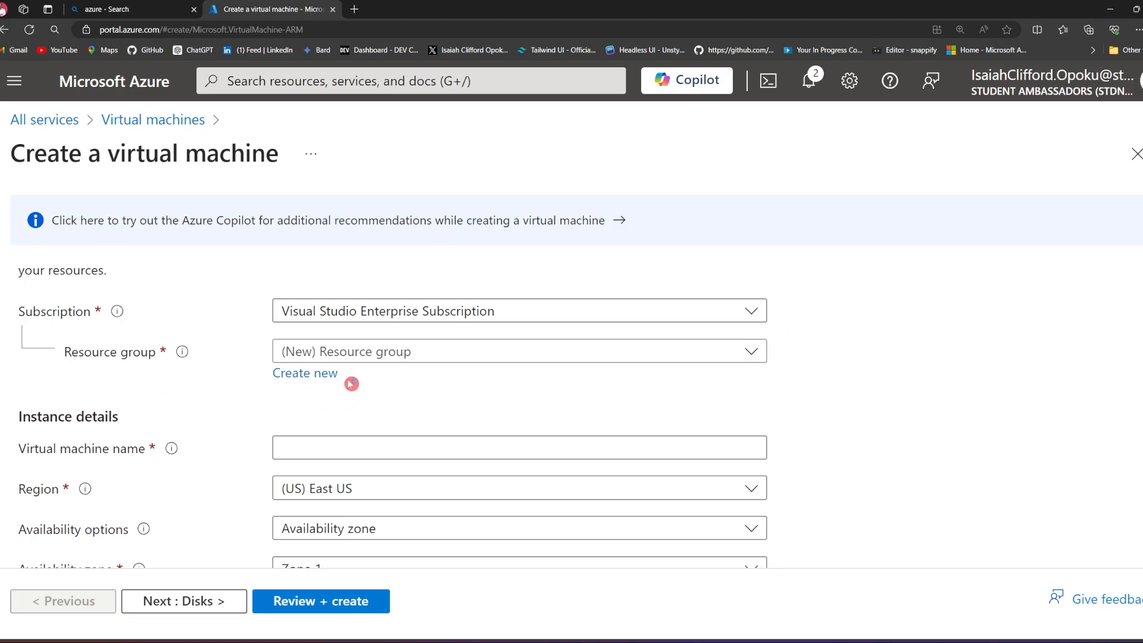
left_click(750, 352)
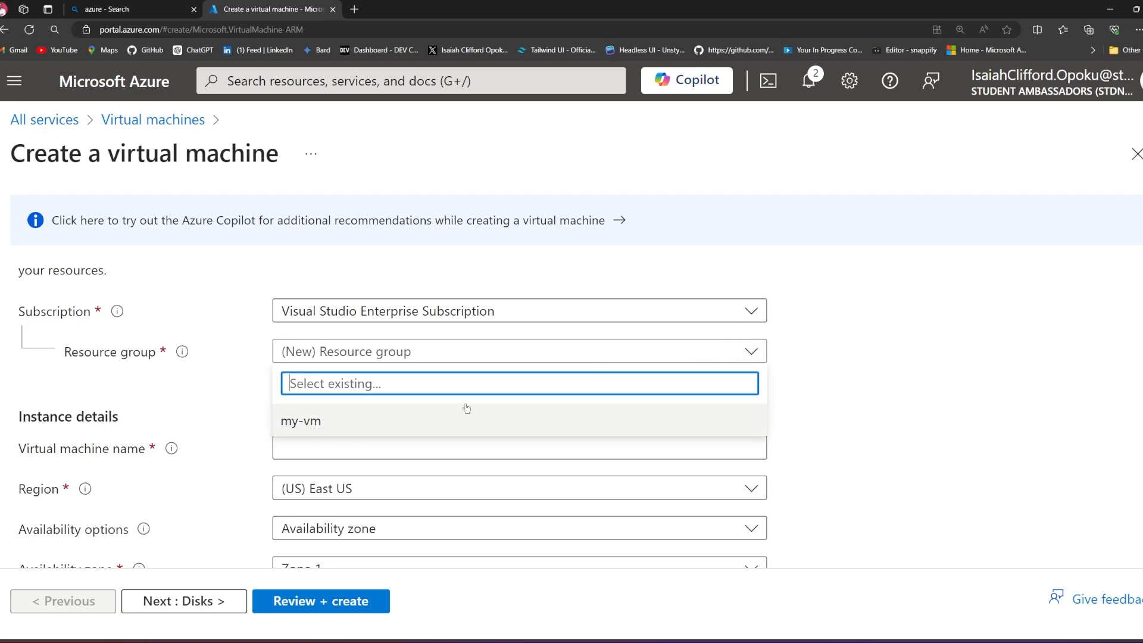
left_click(334, 424)
scroll(481, 426, "down", 1)
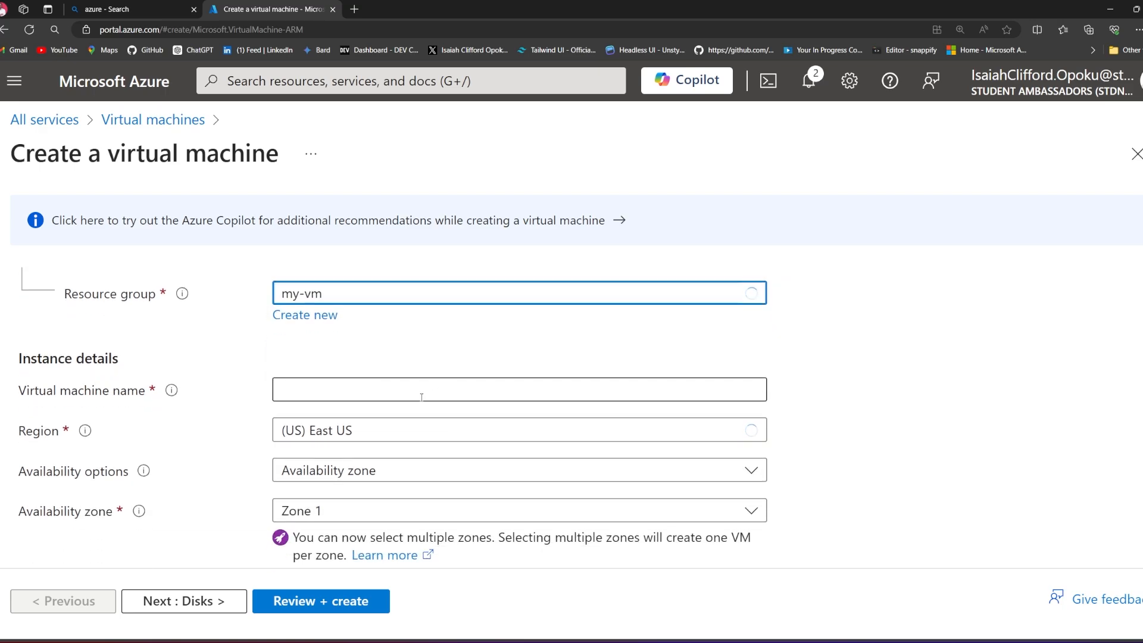
scroll(423, 401, "up", 1)
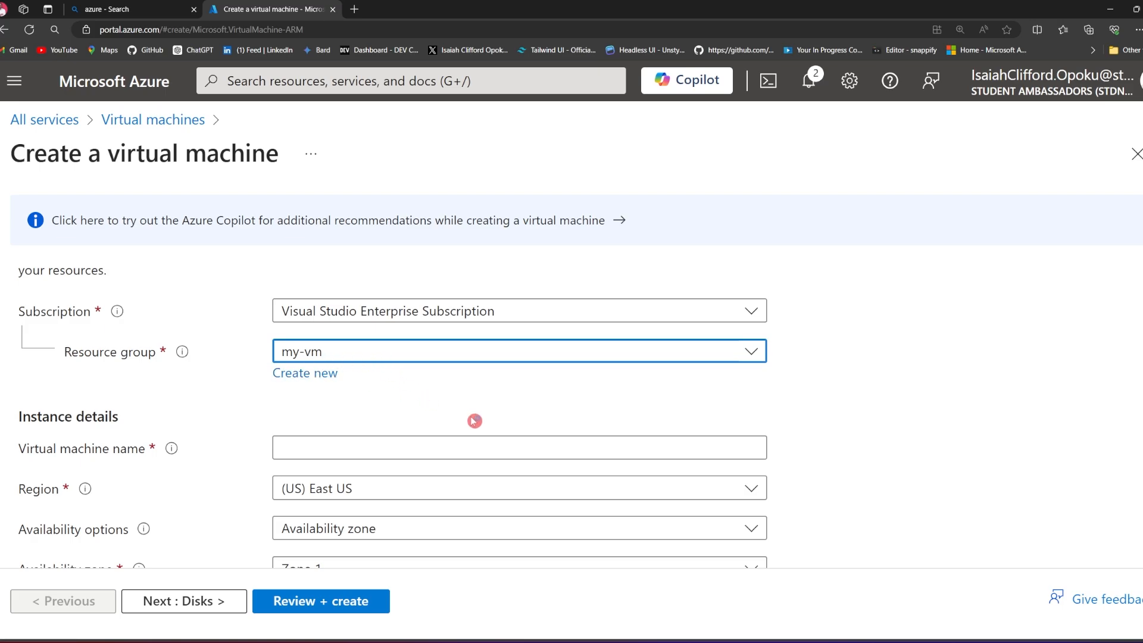
scroll(439, 428, "down", 2)
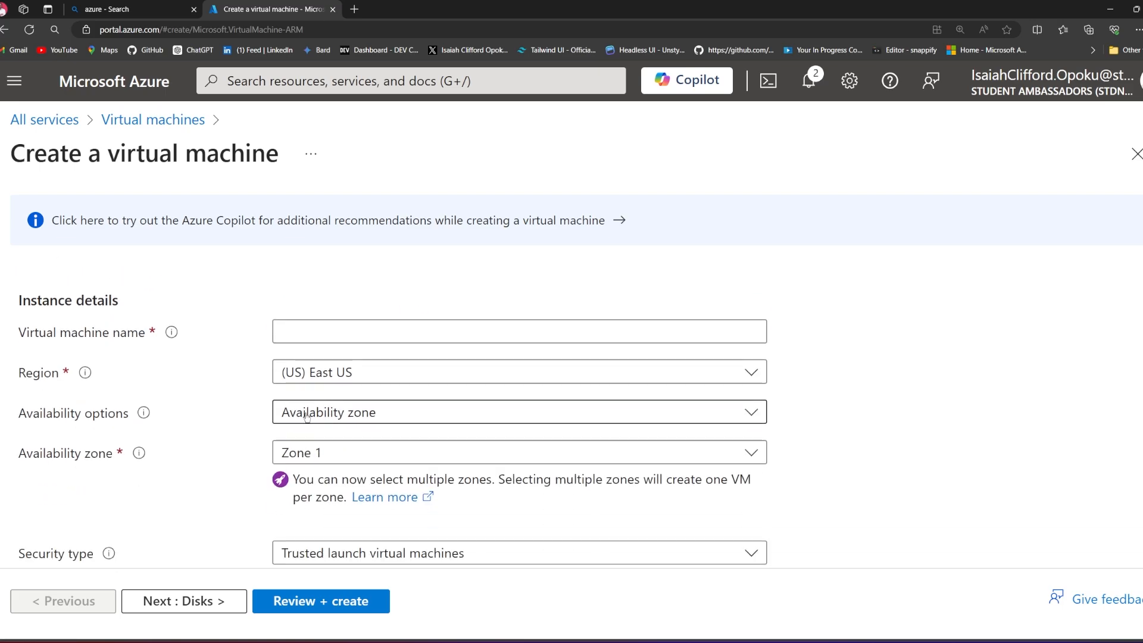
- Name the virtual machine mv
left_click(289, 332)
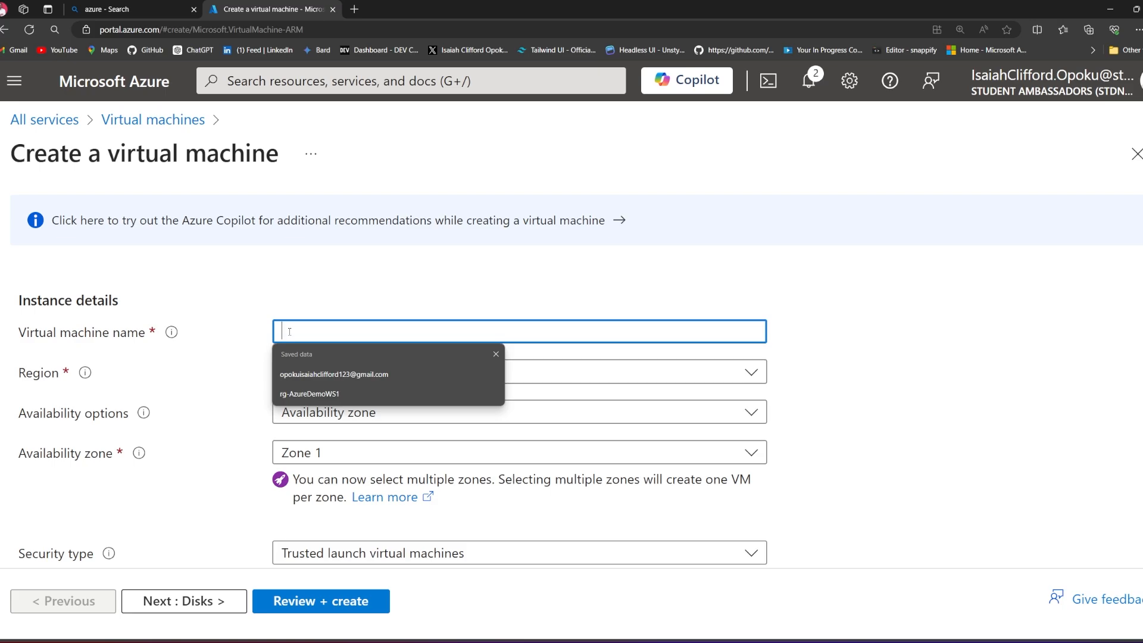
type("mv")
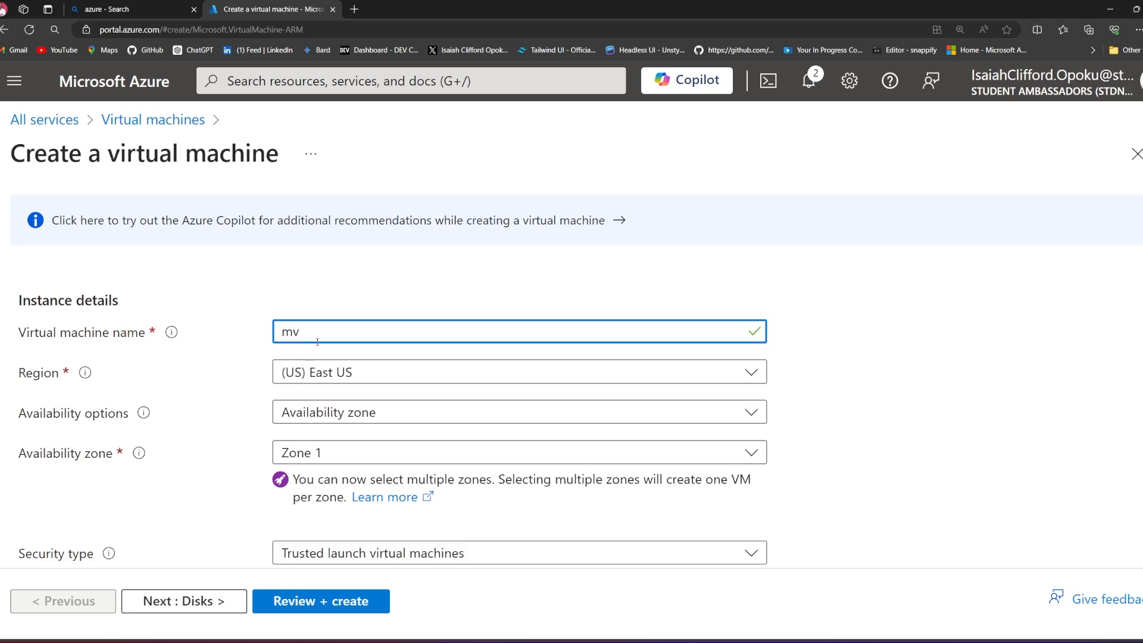
scroll(572, 445, "down", 1)
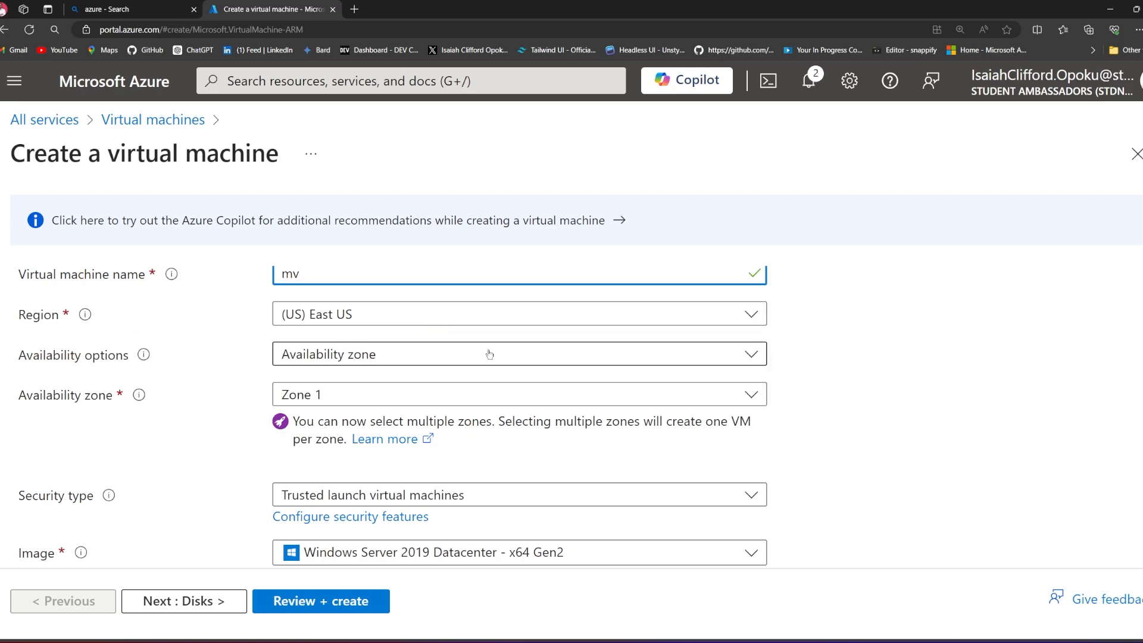
scroll(494, 422, "down", 1)
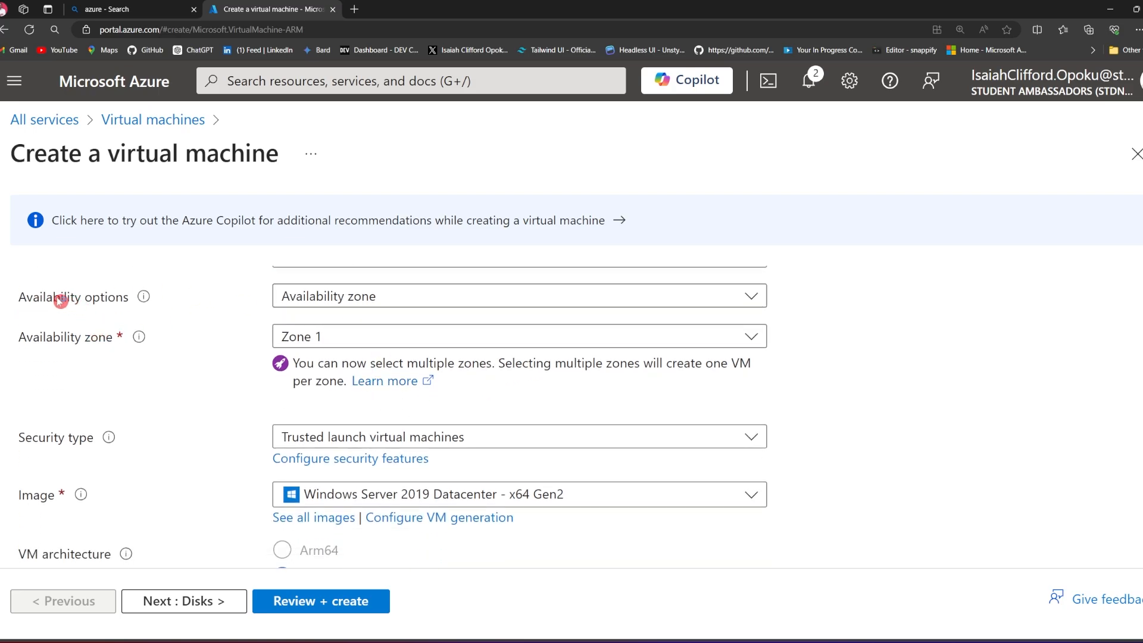
scroll(172, 362, "down", 1)
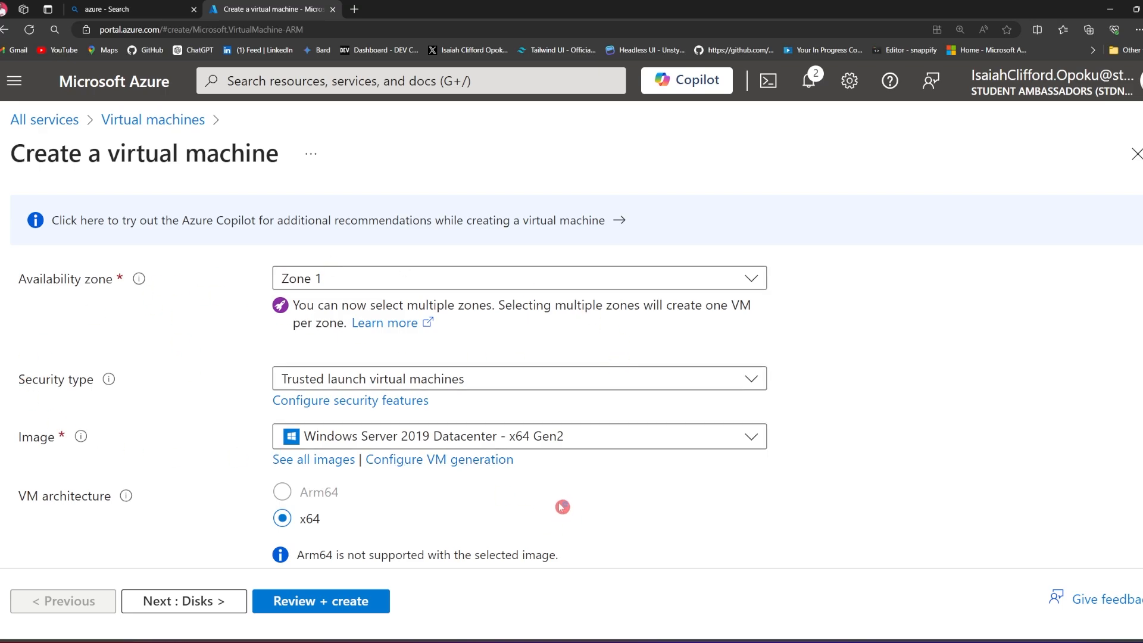
scroll(563, 507, "down", 1)
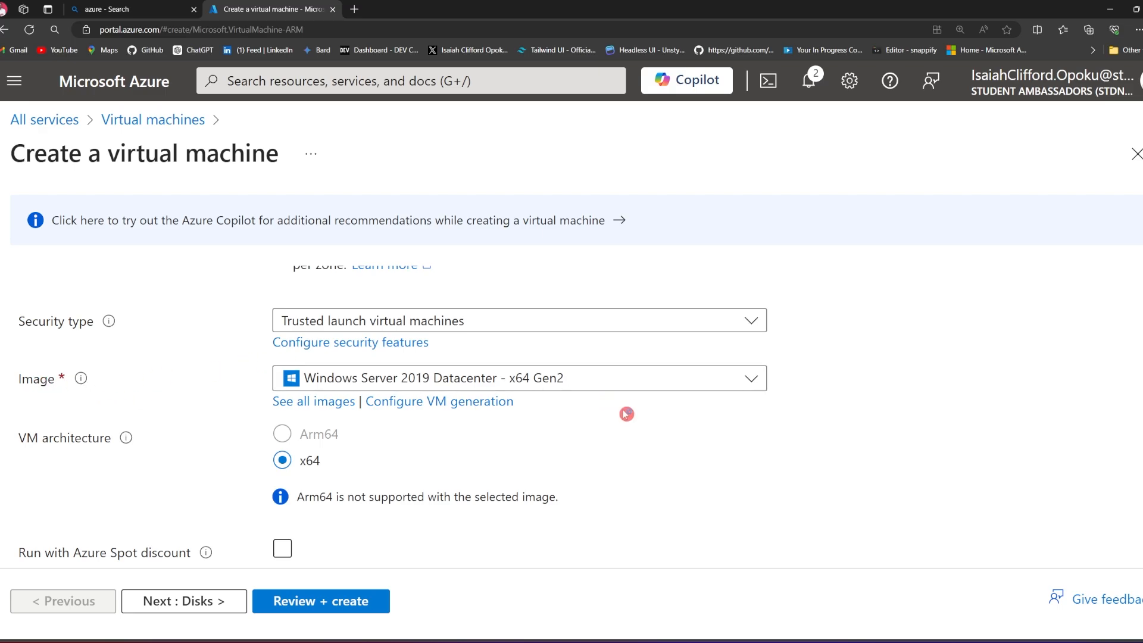
- Check the image list, keeping Windows Server 2019 Datacenter - x64 Gen2 selected
left_click(633, 388)
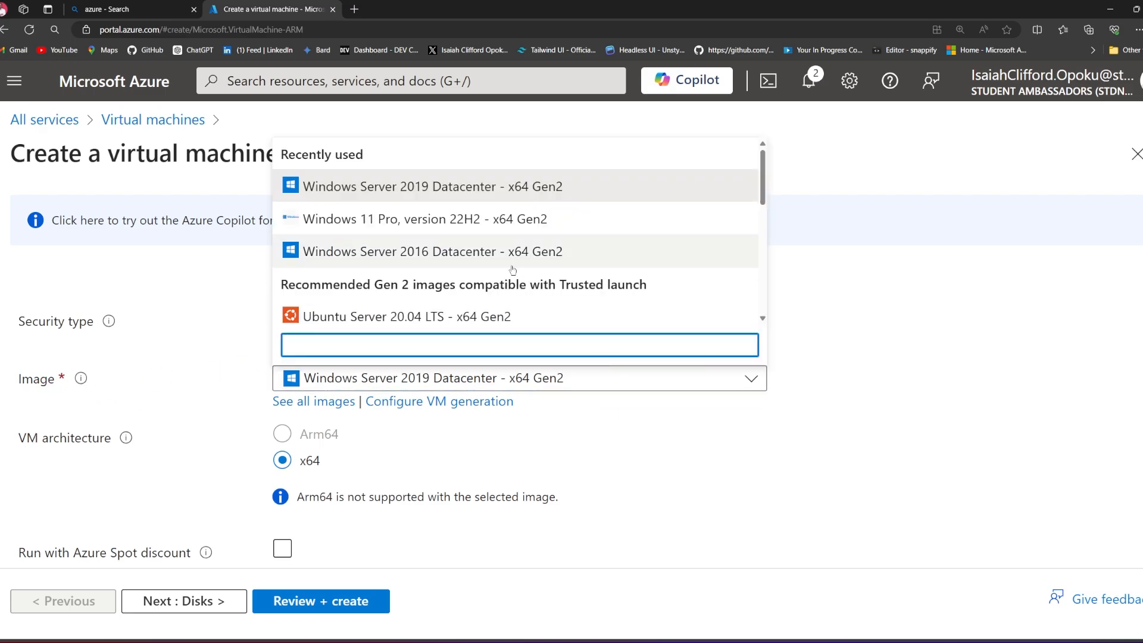
left_click(624, 381)
left_click(623, 382)
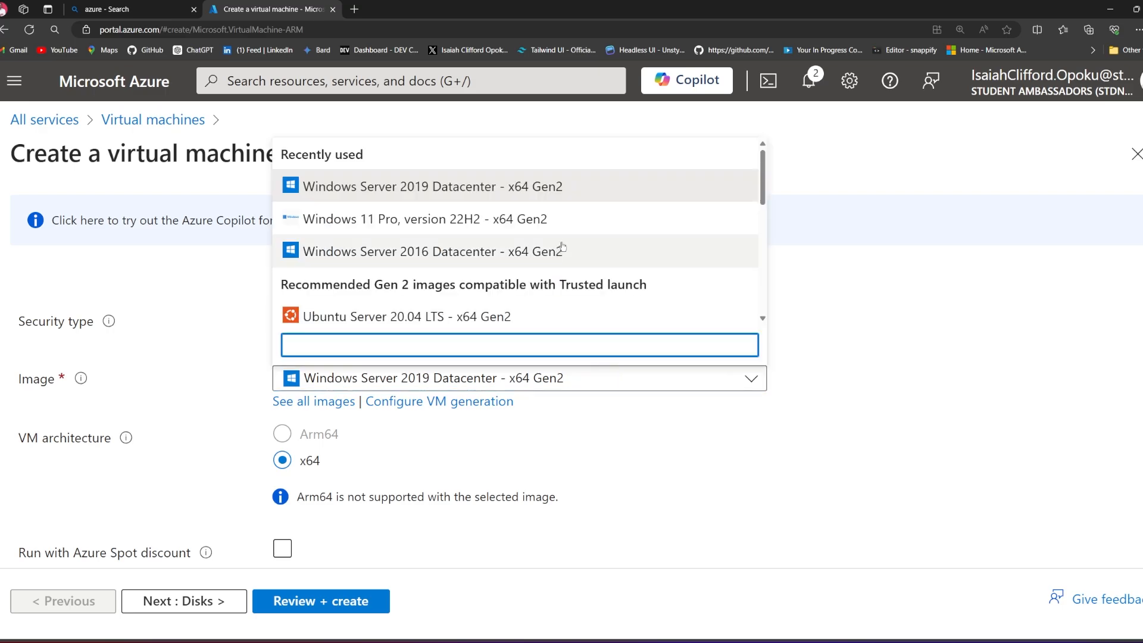
scroll(571, 255, "down", 3)
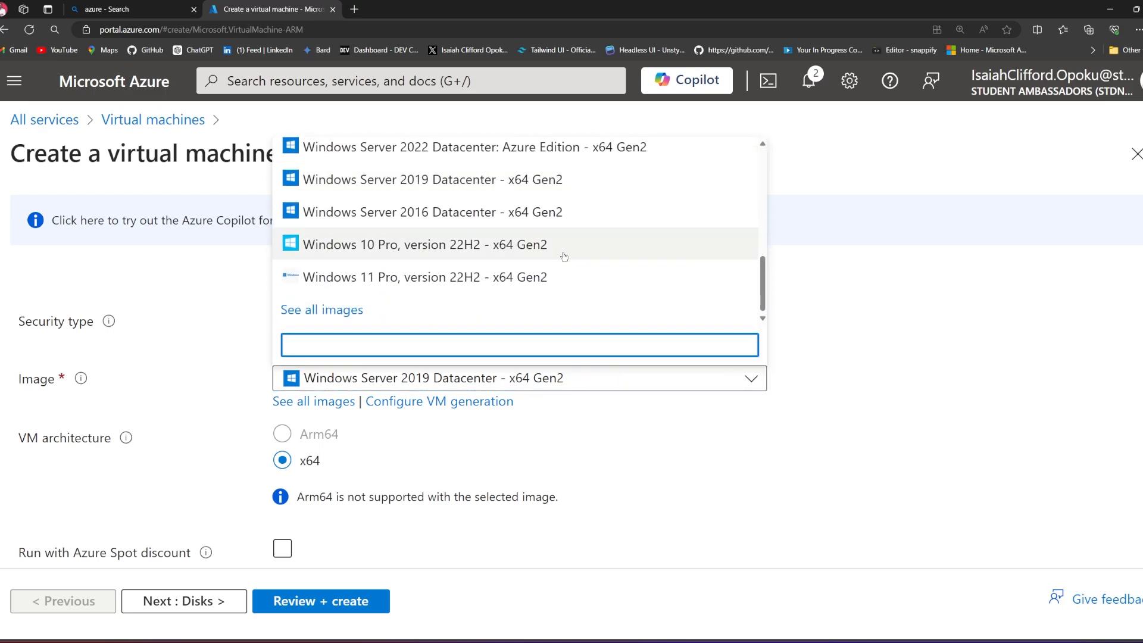
scroll(565, 257, "up", 8)
left_click(667, 424)
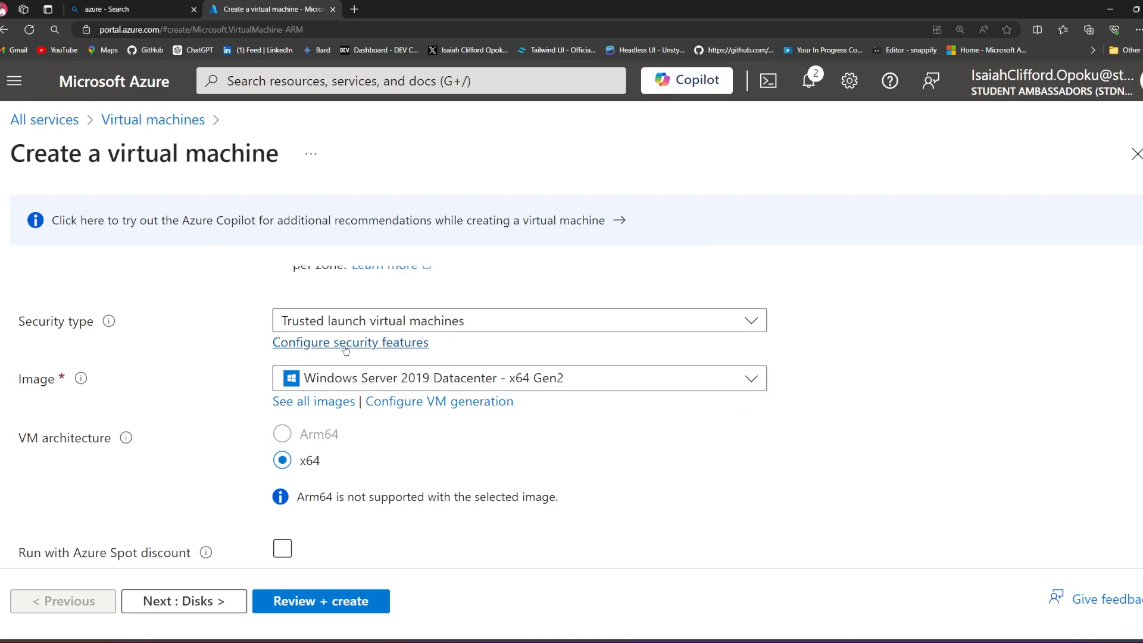
- Enter the administrator username for the VM
scroll(646, 480, "down", 4)
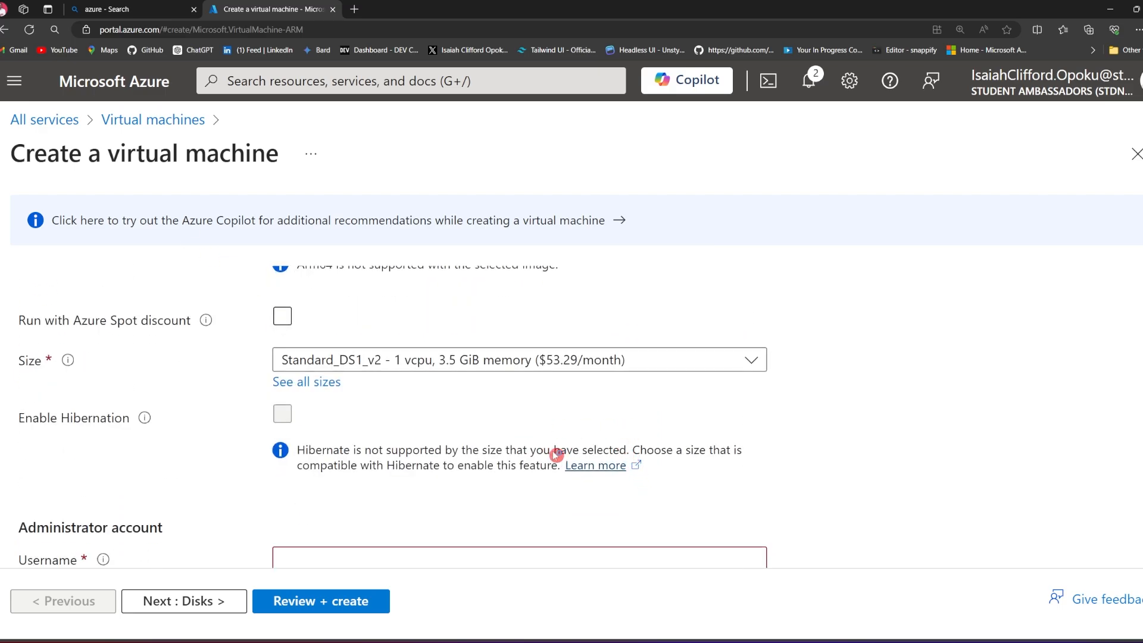
scroll(557, 455, "up", 1)
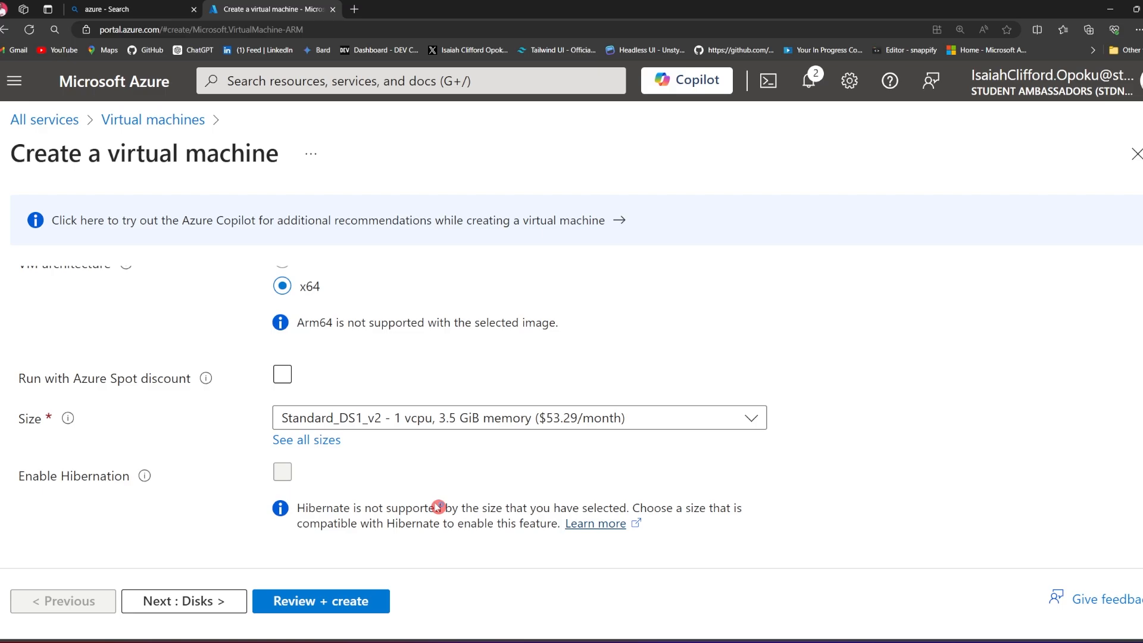
scroll(537, 501, "down", 2)
scroll(498, 481, "down", 3)
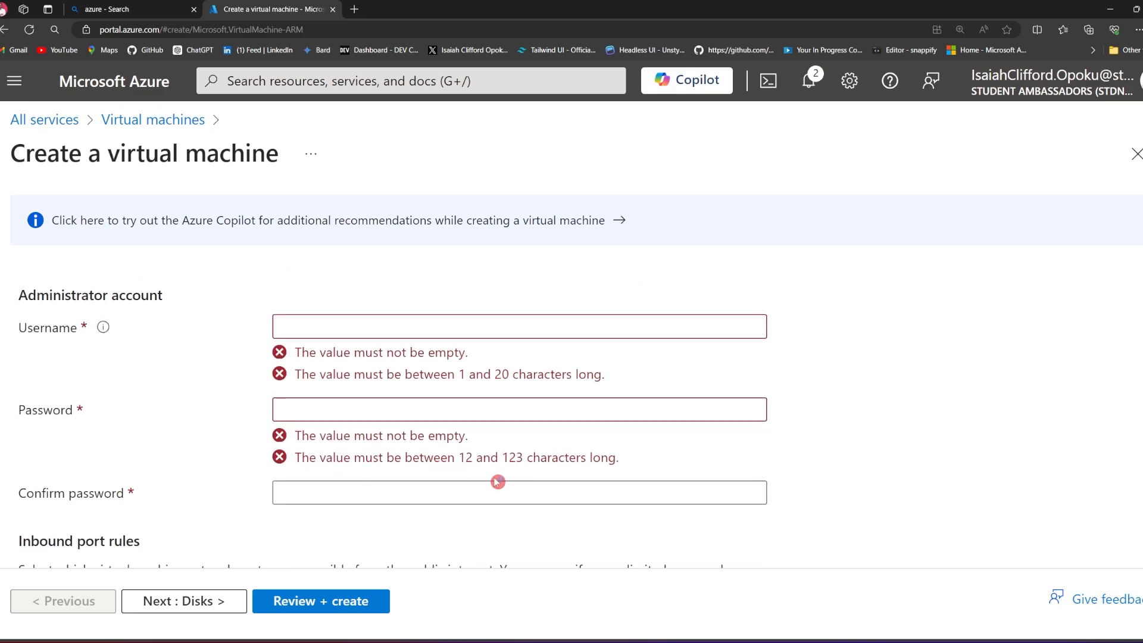
scroll(596, 407, "up", 2)
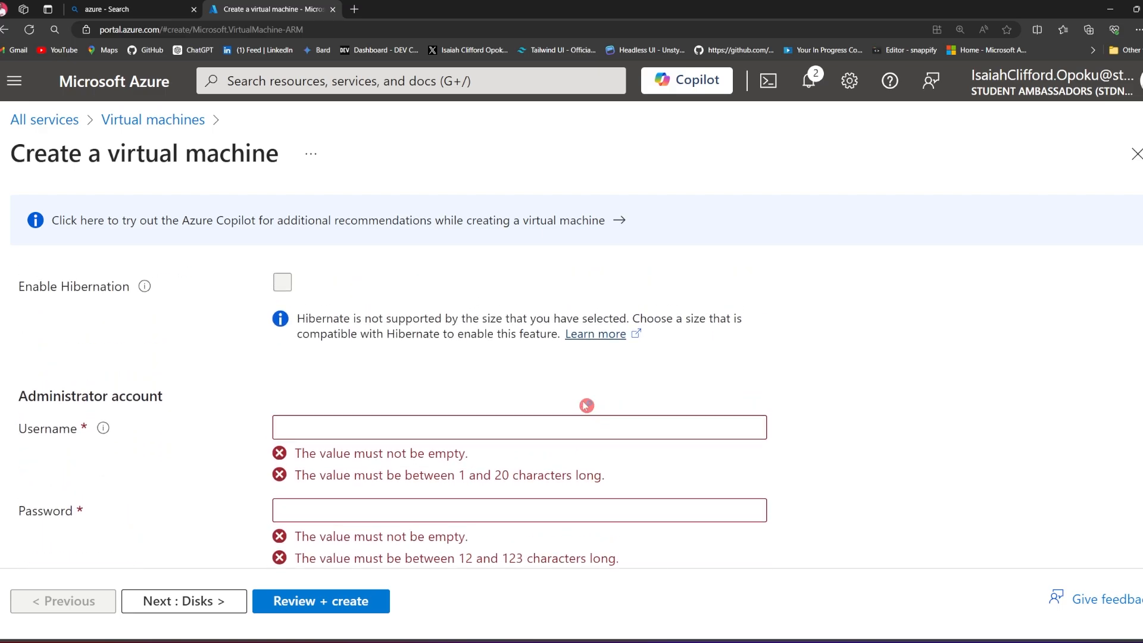
scroll(408, 472, "down", 2)
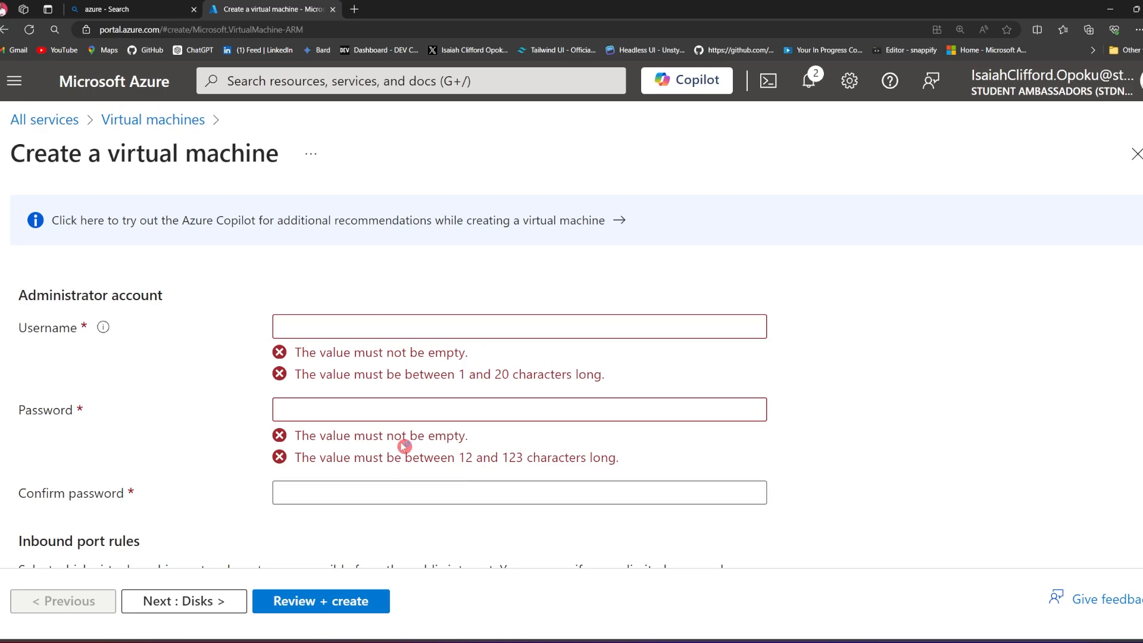
scroll(334, 411, "up", 1)
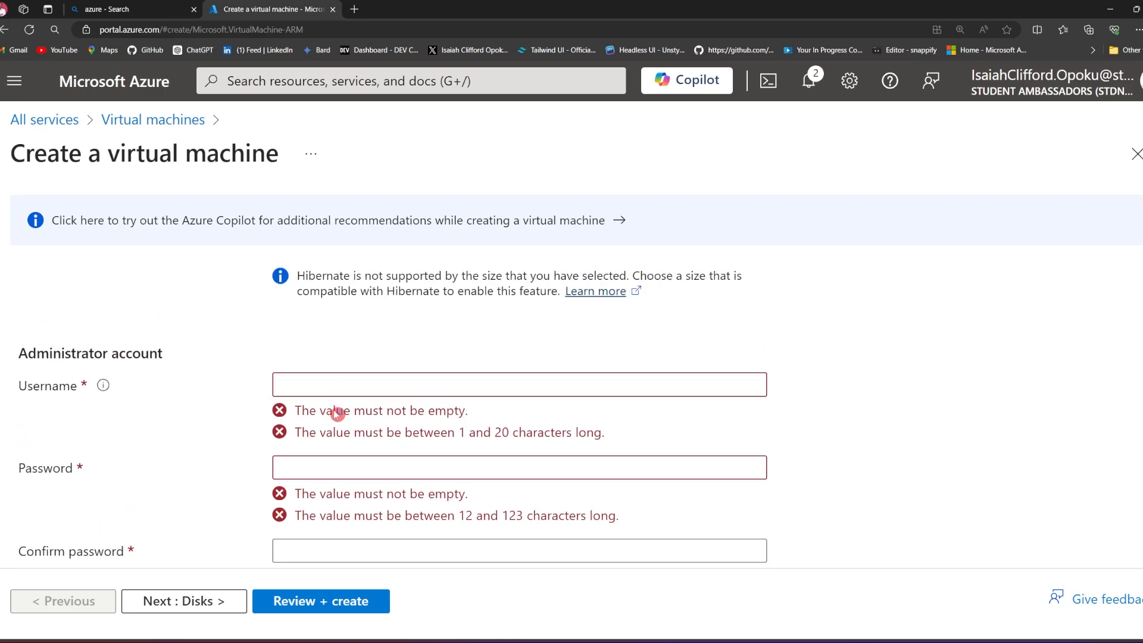
left_click(295, 388)
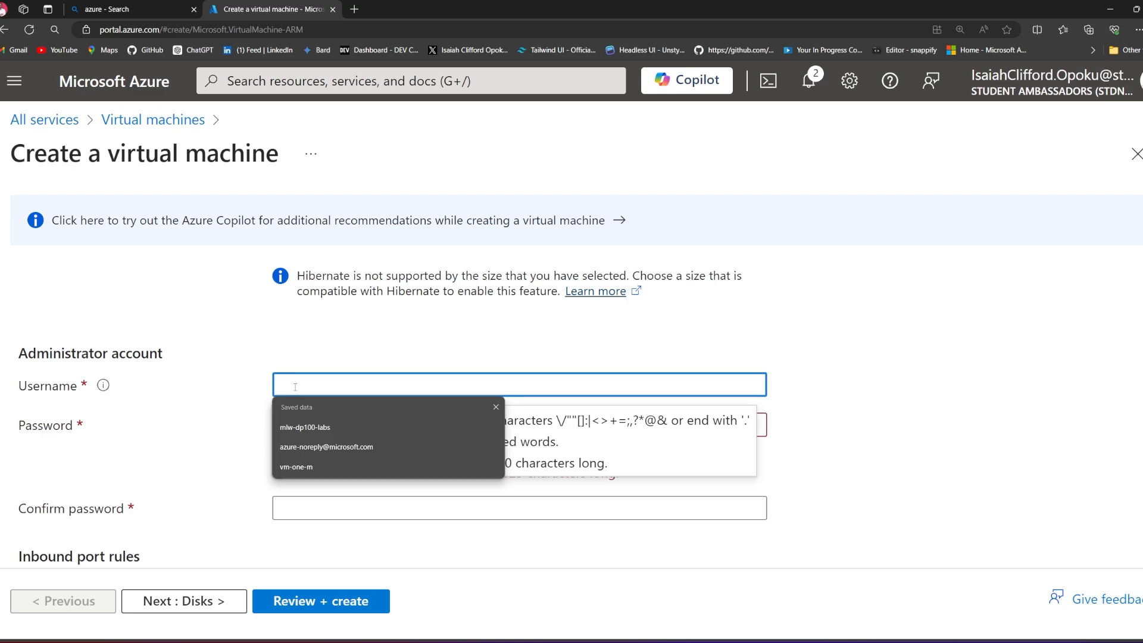
type("cli")
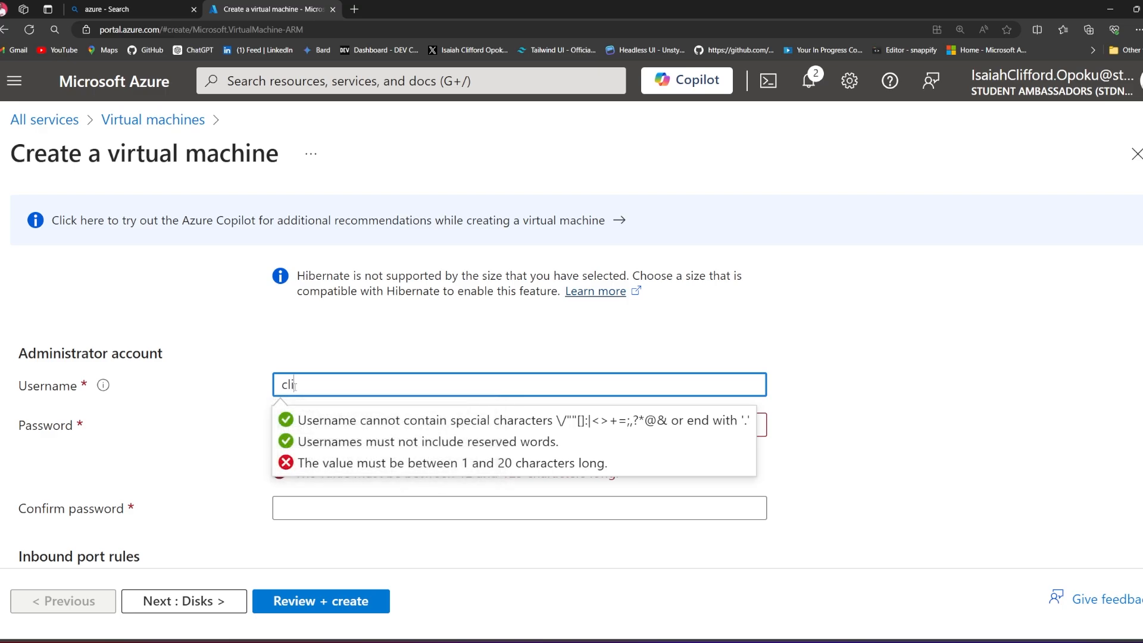
type("fford")
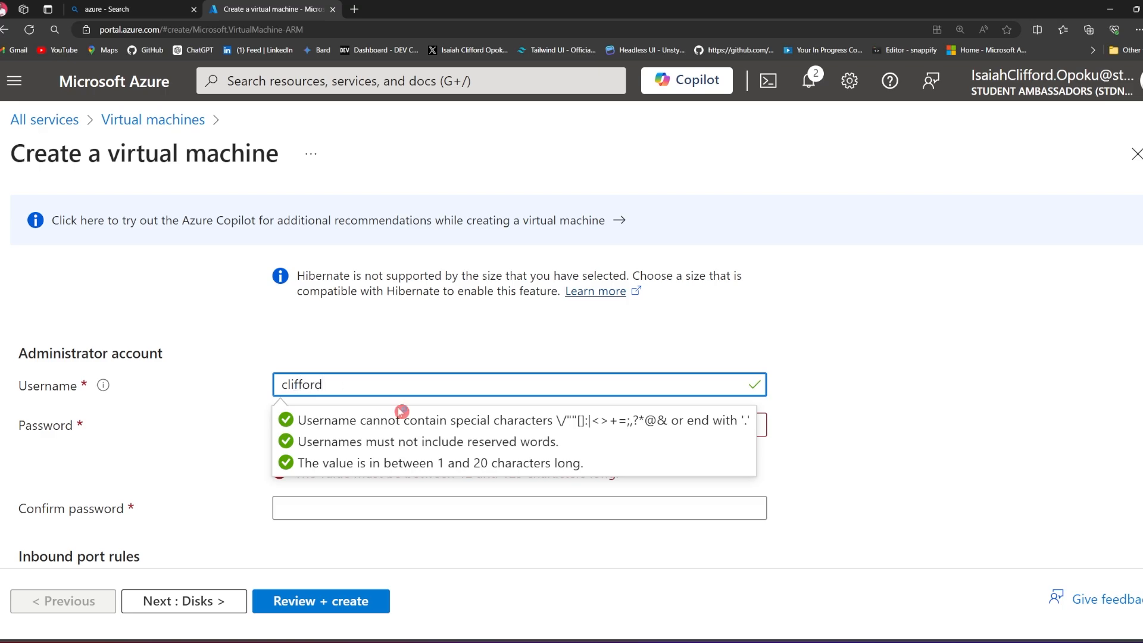
left_click(235, 389)
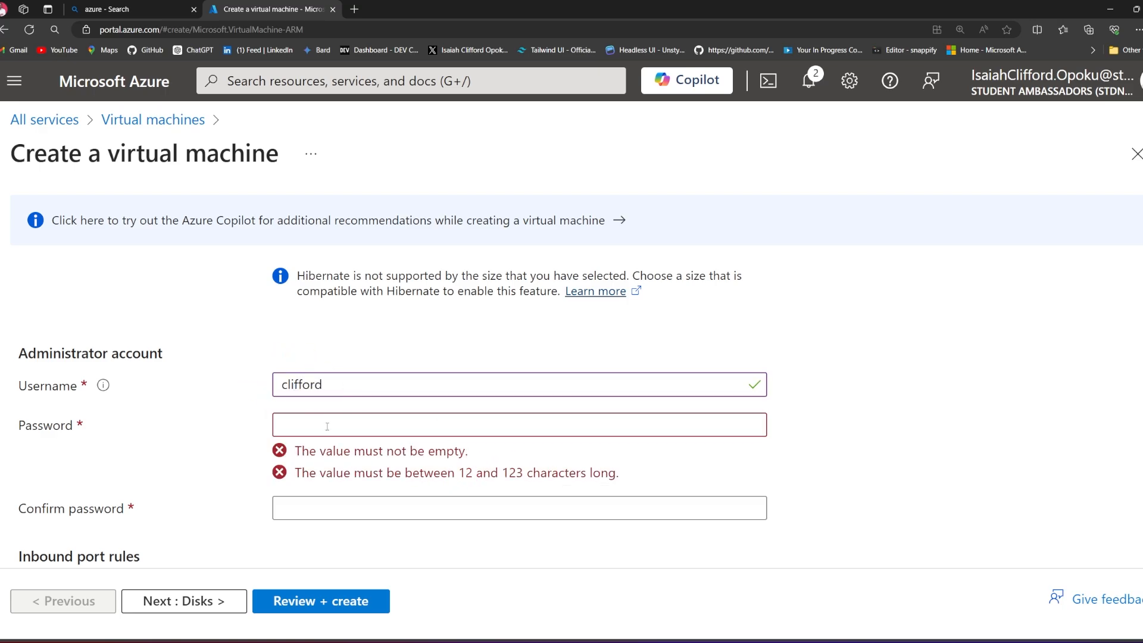
- Type an administrator password of 12+ complex characters, retyping until it passes validation
left_click(300, 421)
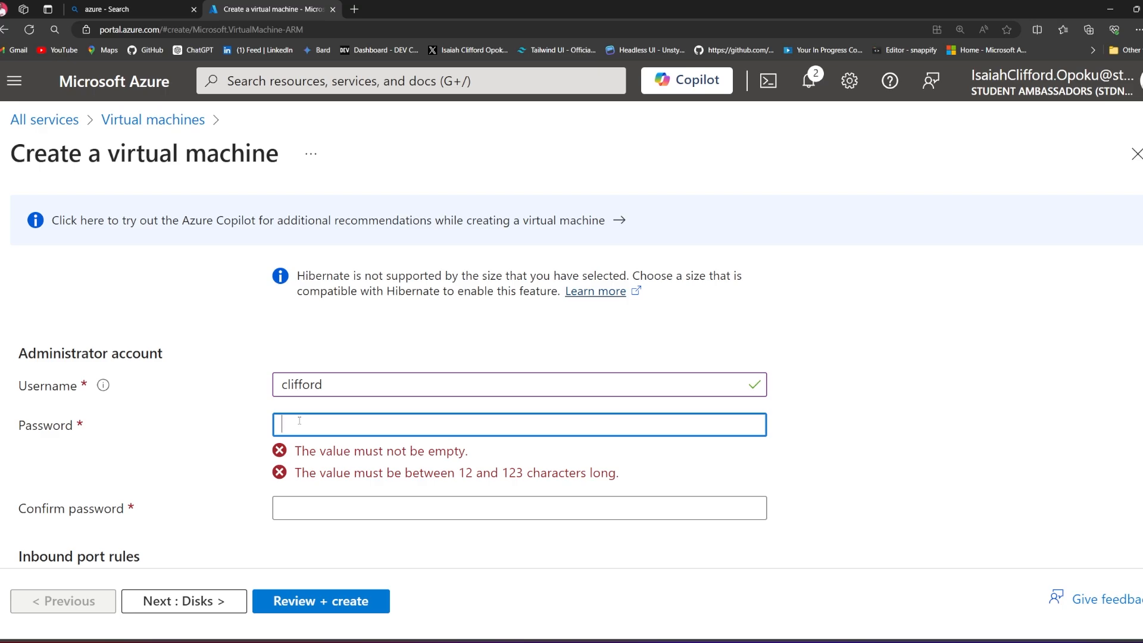
type("C")
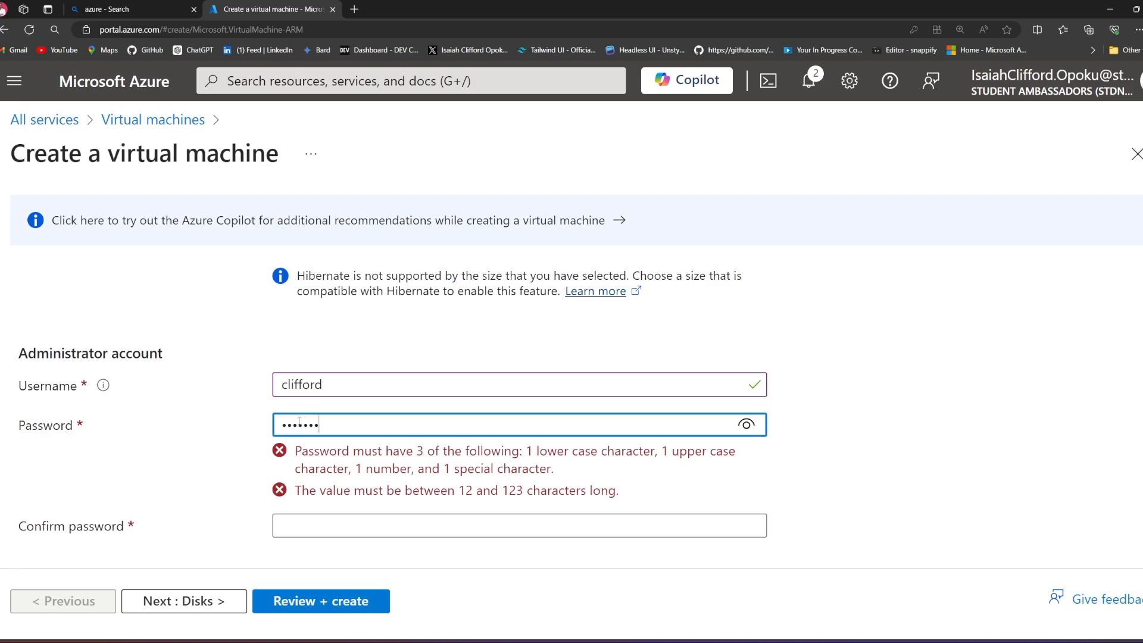
key("BackSpace")
key("BackSpace")
type("••••")
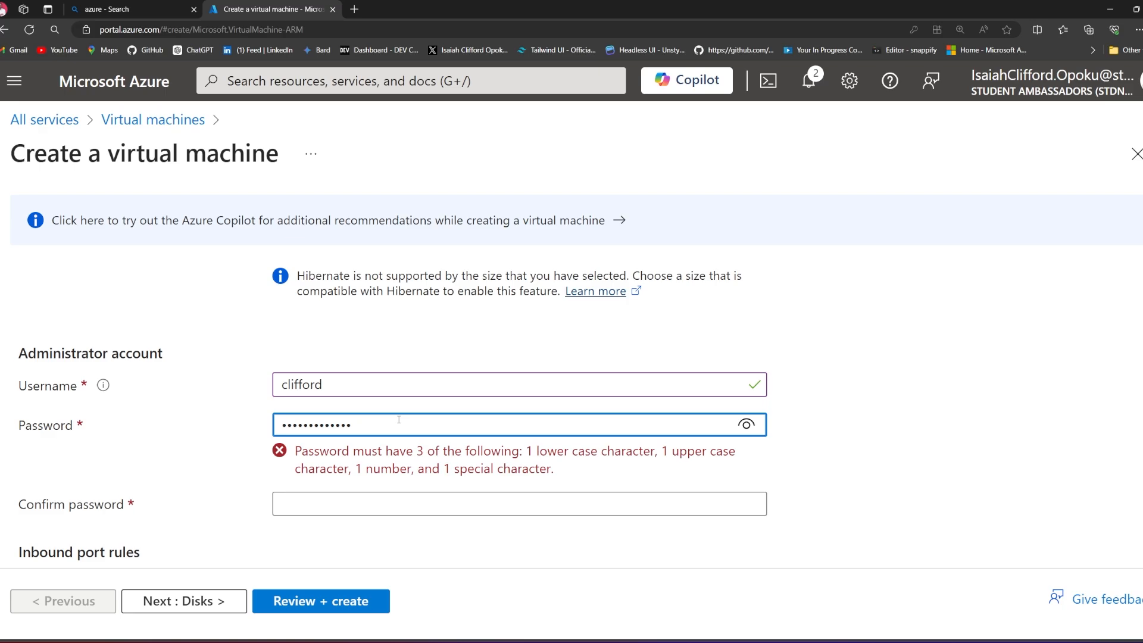
key("ctrl+a")
key("BackSpace")
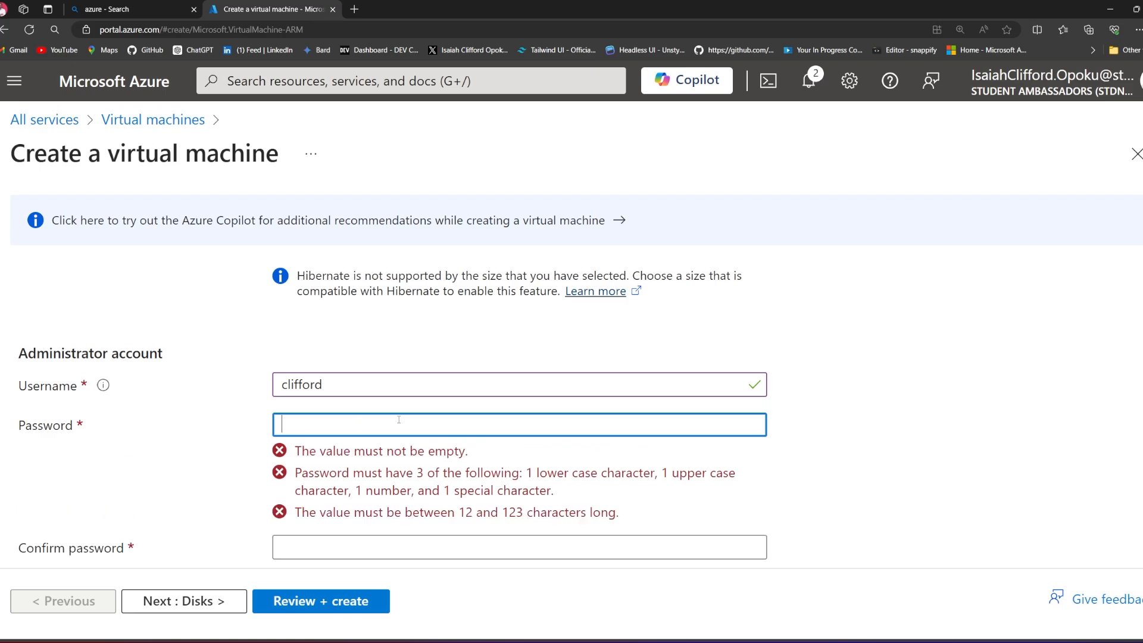
type("•")
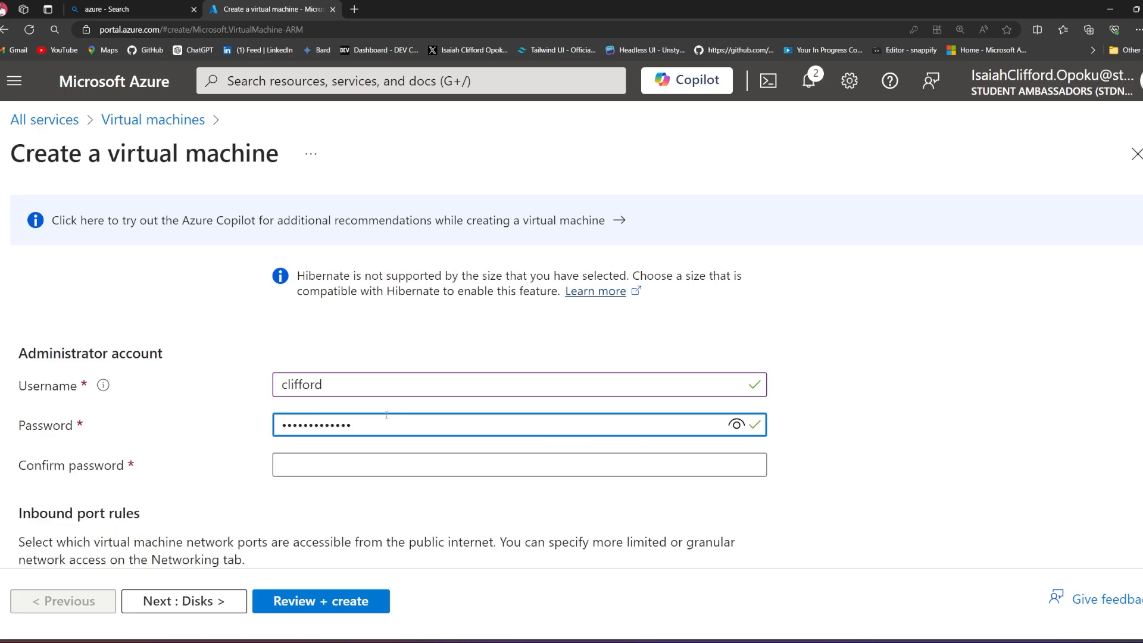
- Re-enter the same password in Confirm password so it matches
scroll(420, 405, "down", 3)
left_click(318, 287)
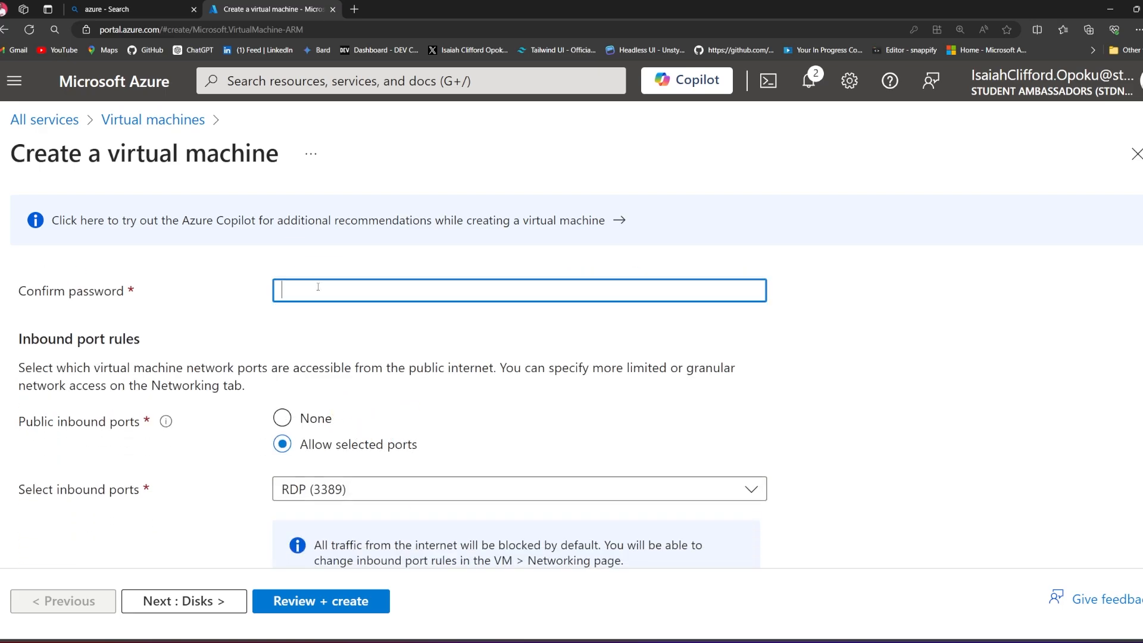
type("••••")
scroll(515, 297, "up", 2)
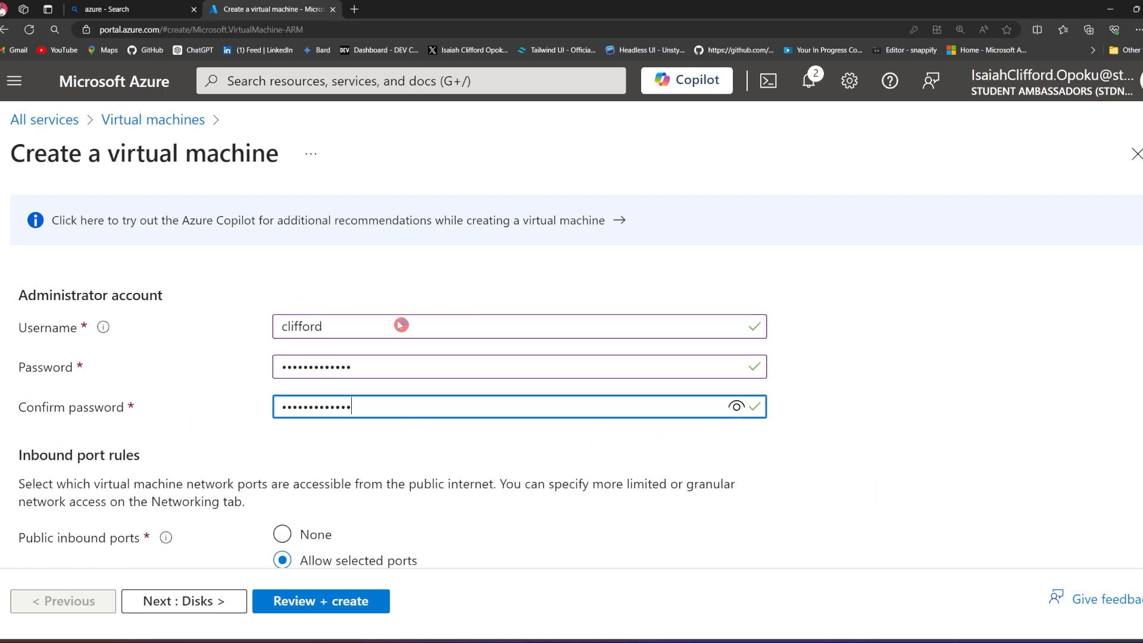
scroll(398, 324, "down", 1)
scroll(530, 413, "up", 2)
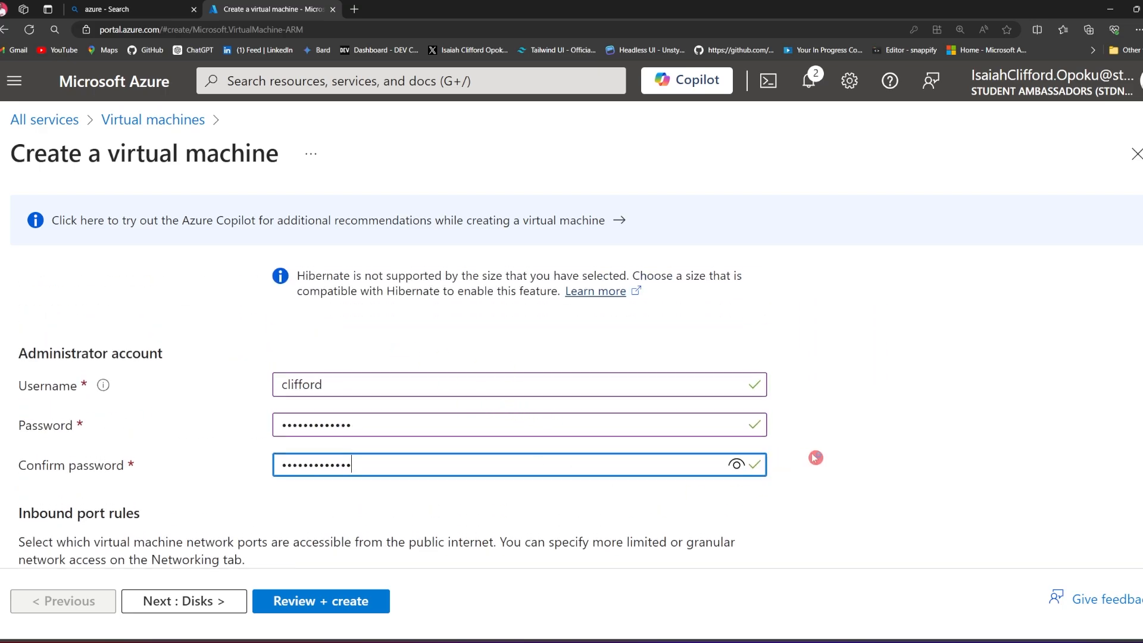
scroll(502, 490, "down", 3)
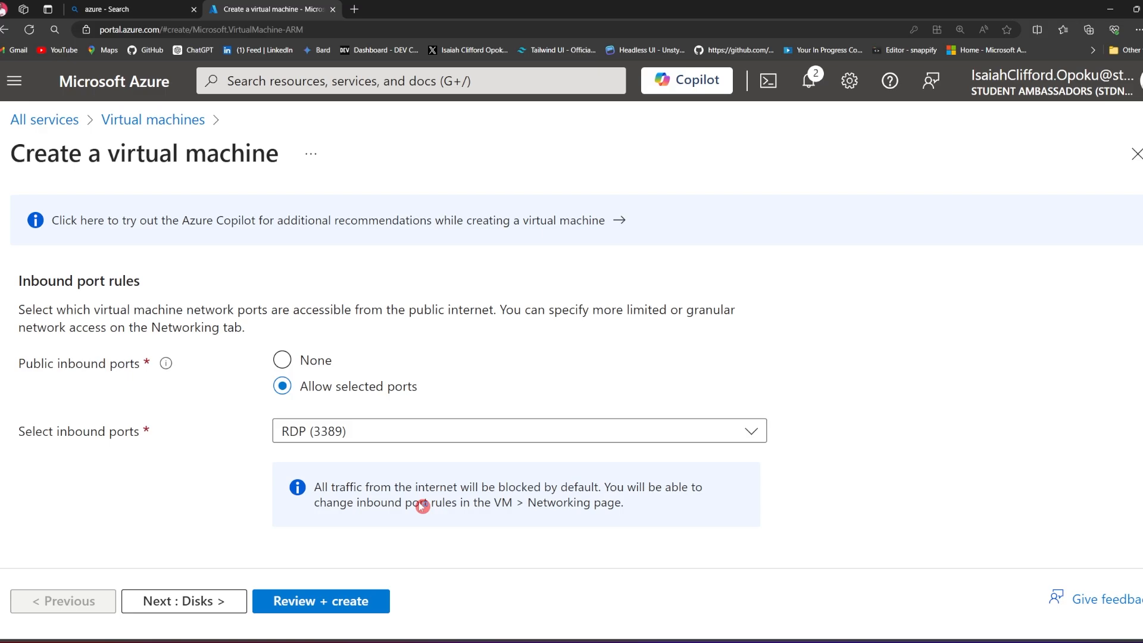
scroll(477, 495, "down", 1)
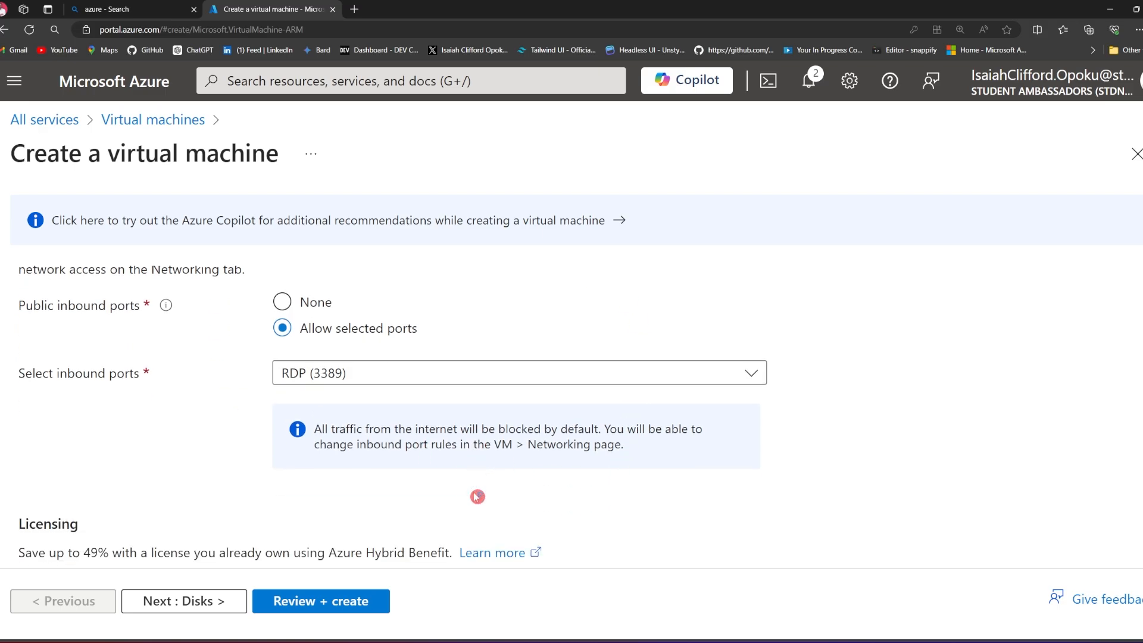
- Verify RDP (3389) is the allowed inbound port and dismiss the Copilot pane
left_click(438, 371)
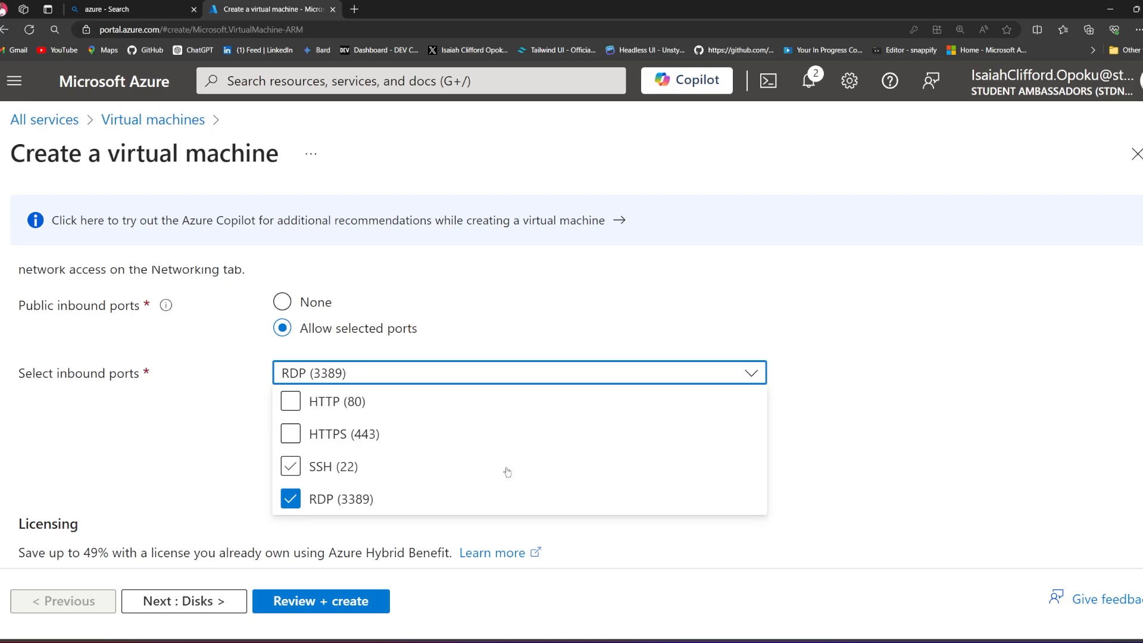
scroll(641, 403, "up", 10)
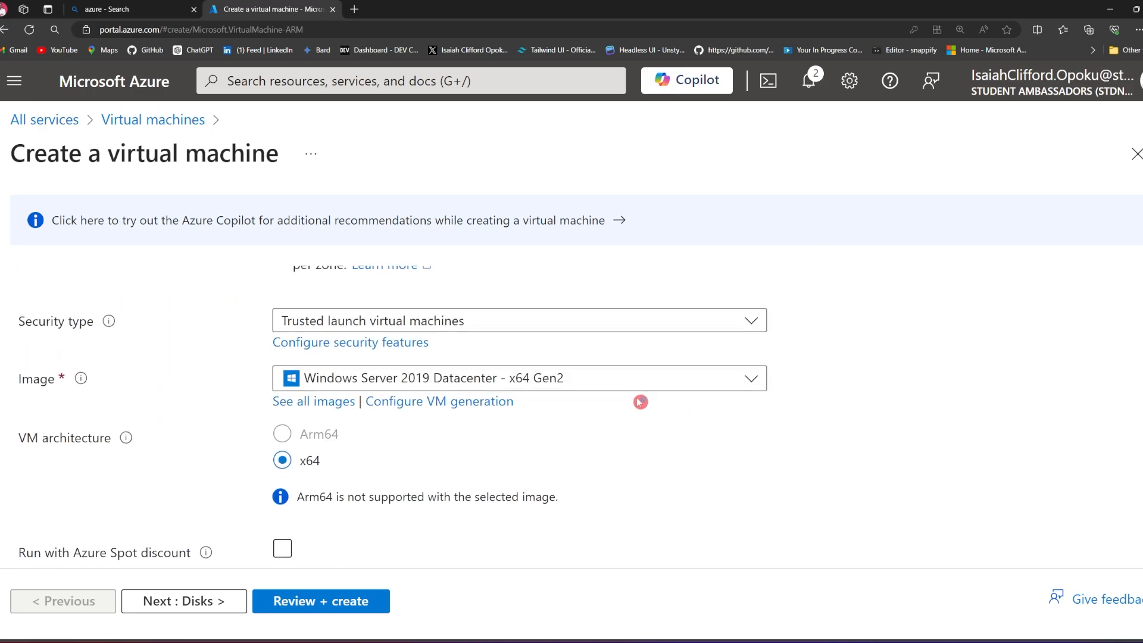
scroll(400, 454, "up", 3)
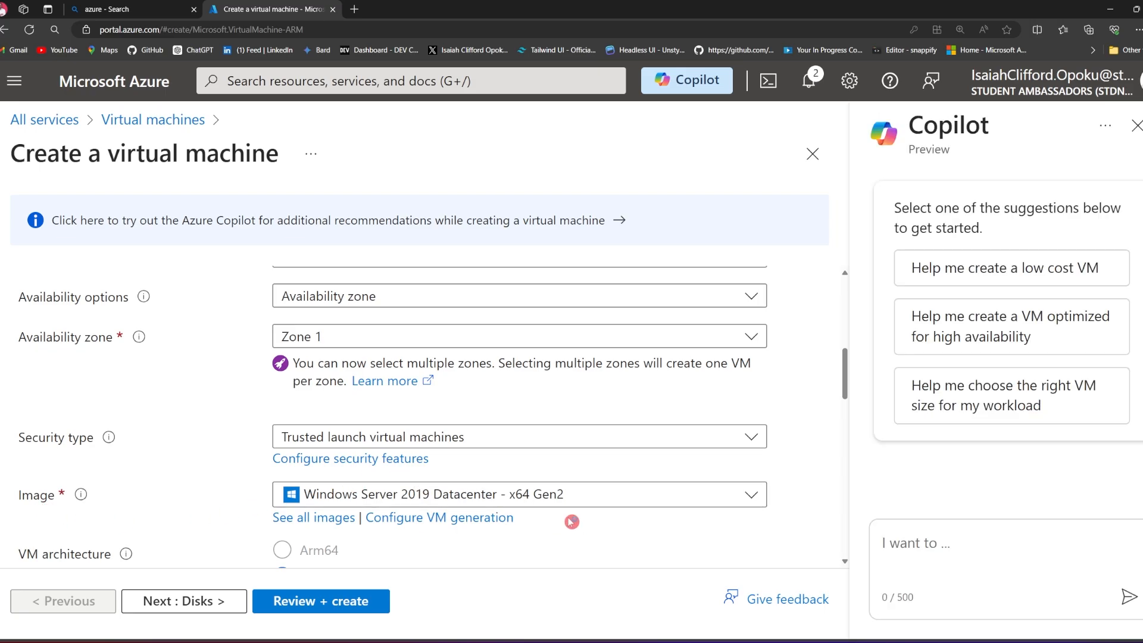
left_click(1137, 125)
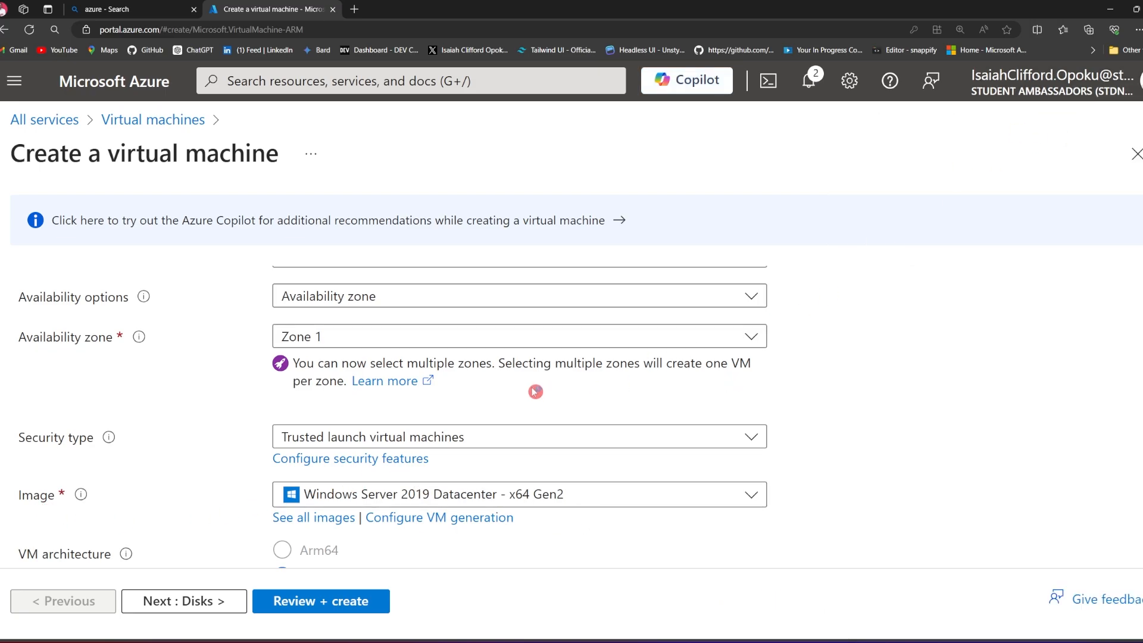
scroll(535, 392, "down", 13)
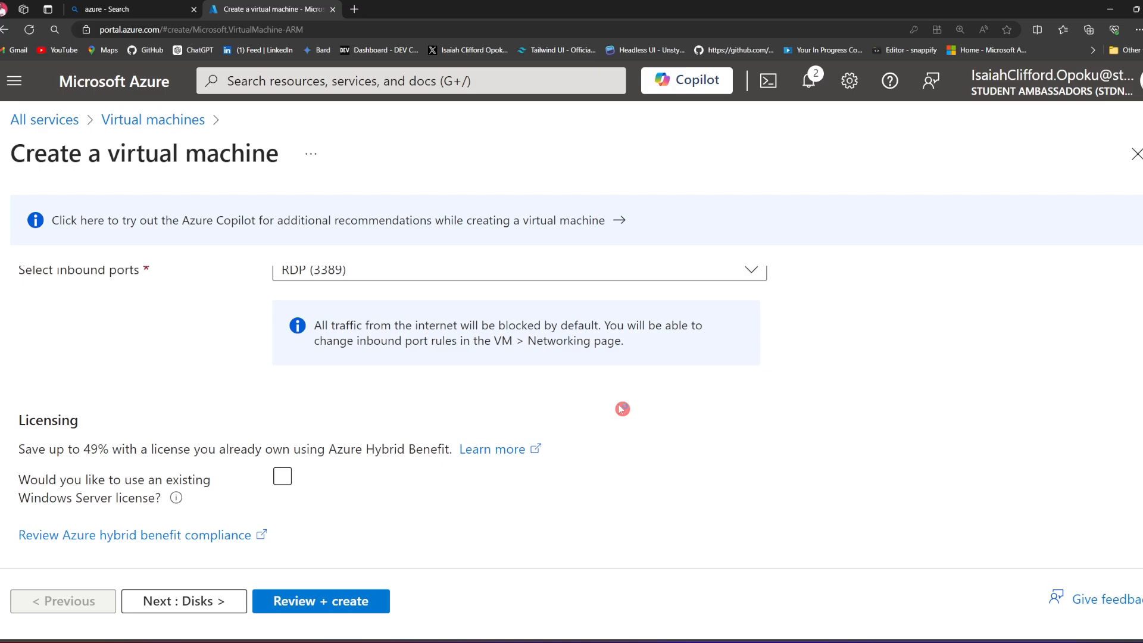
scroll(623, 409, "up", 3)
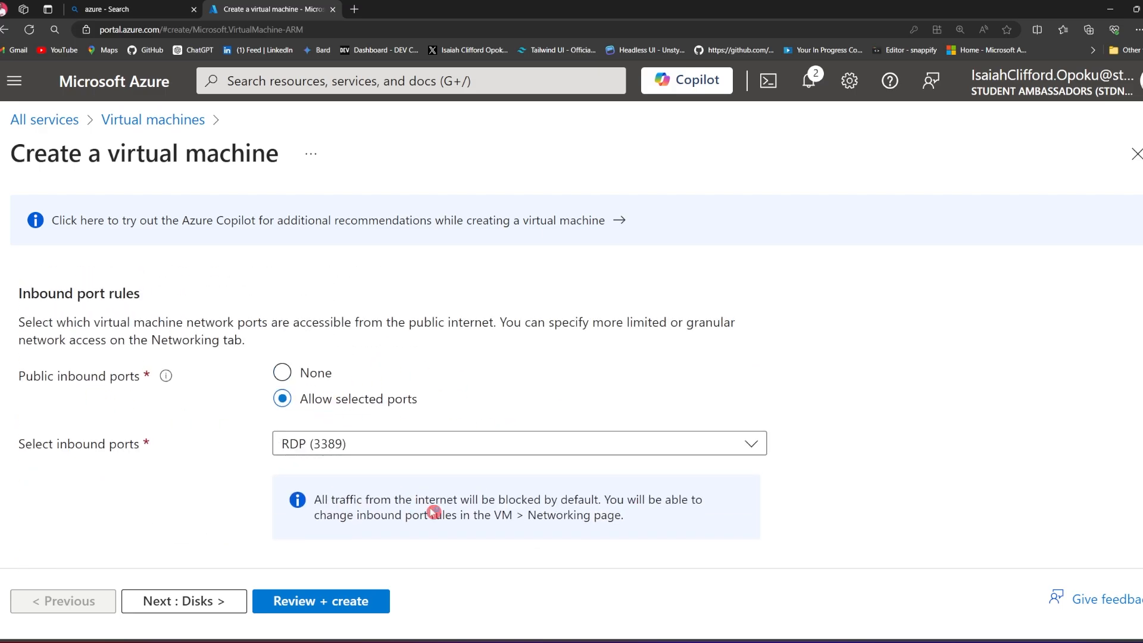
scroll(476, 511, "down", 3)
scroll(536, 517, "up", 5)
scroll(503, 513, "down", 5)
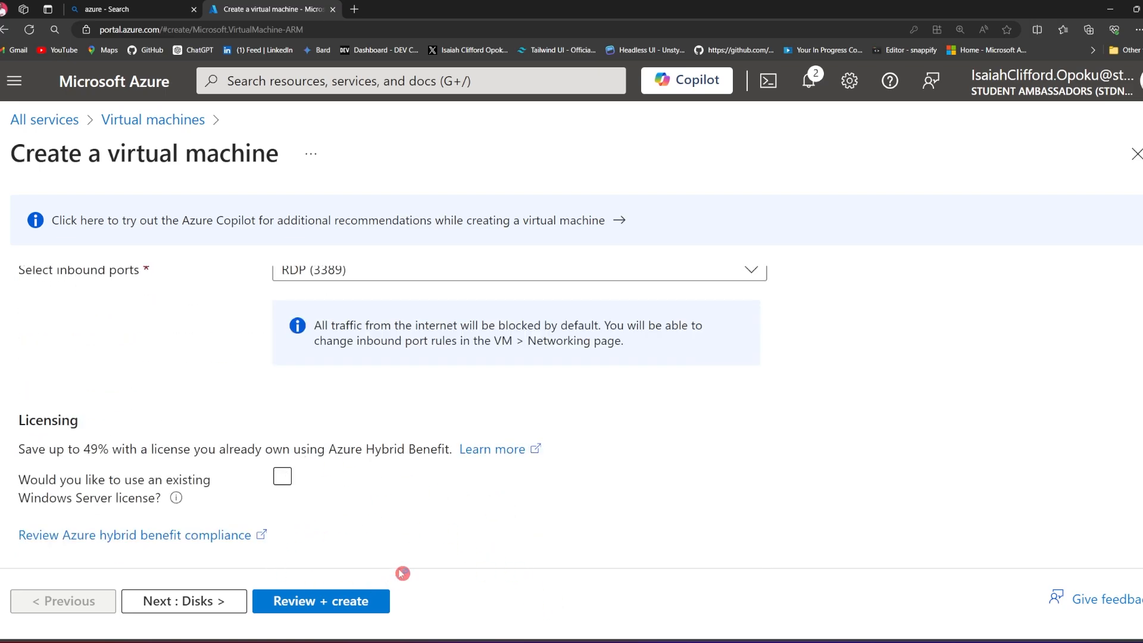
left_click(188, 605)
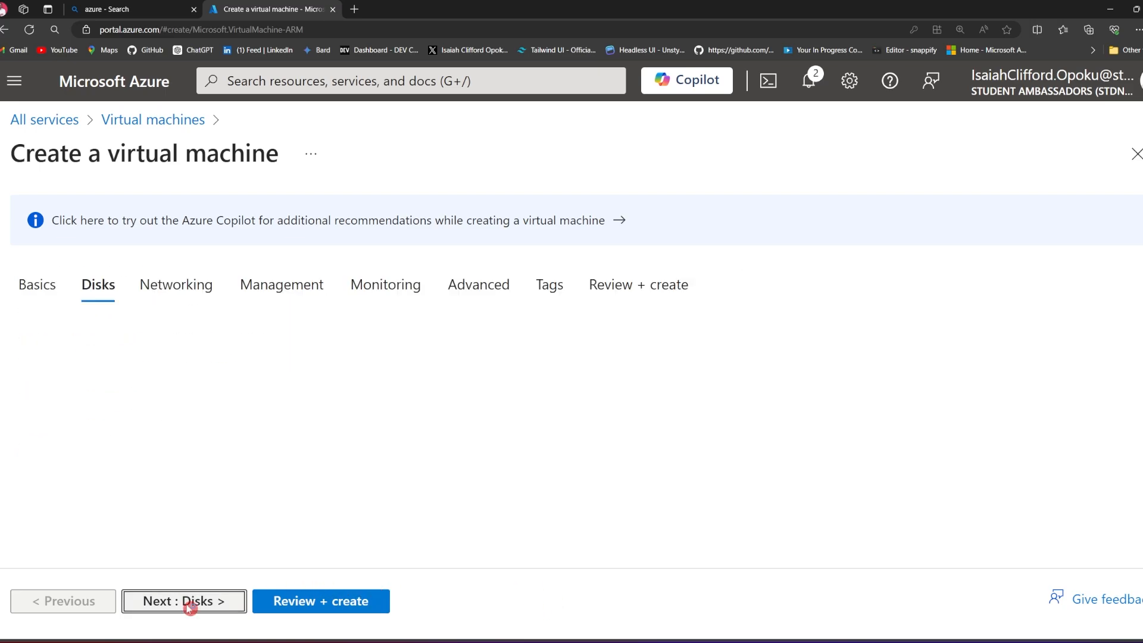
scroll(442, 408, "down", 5)
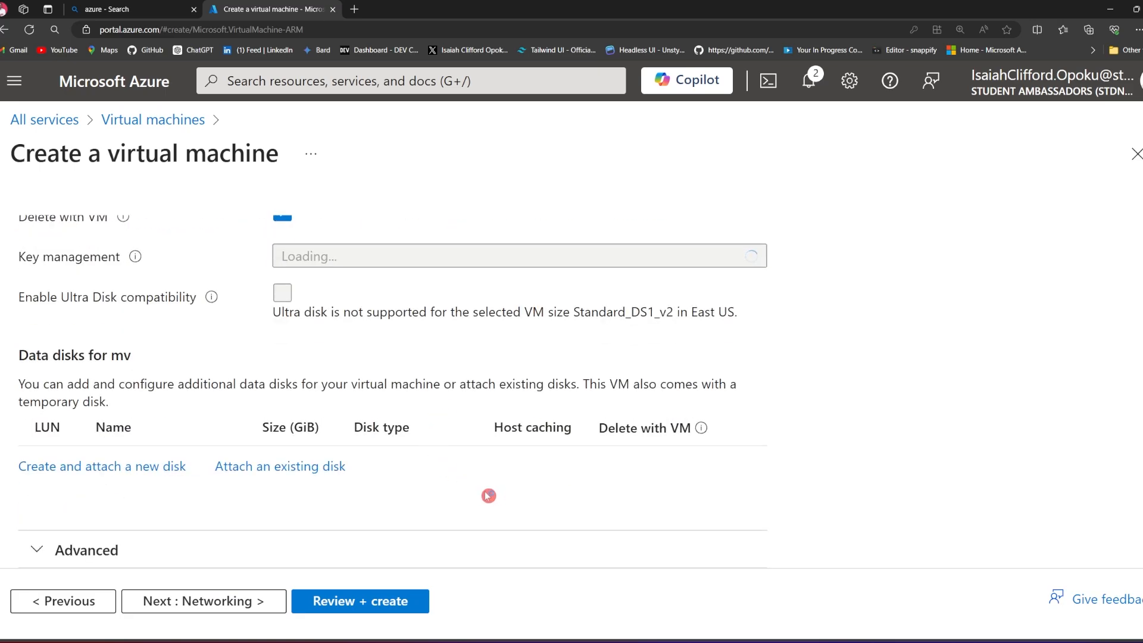
scroll(489, 496, "up", 5)
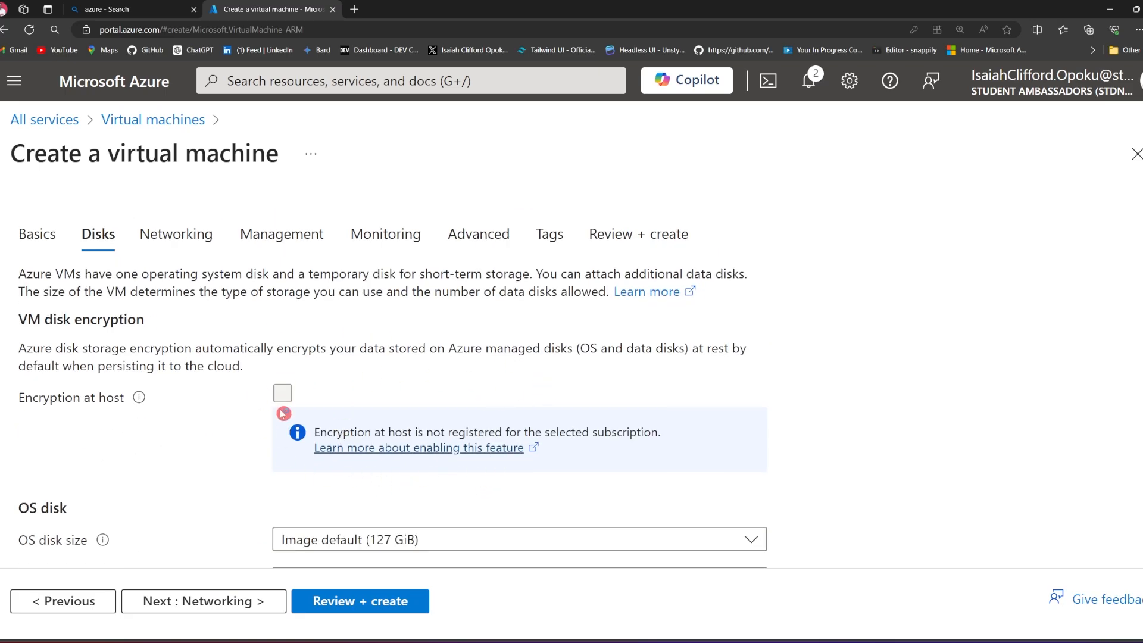
scroll(284, 414, "down", 2)
scroll(312, 438, "up", 3)
scroll(230, 424, "down", 4)
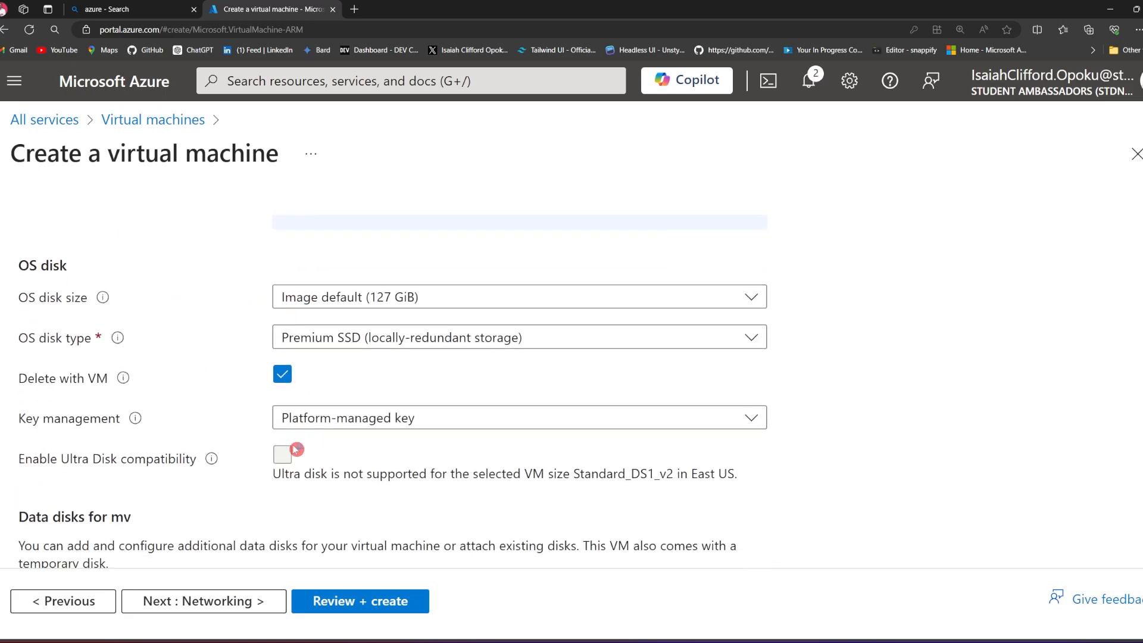
scroll(296, 450, "down", 1)
scroll(296, 458, "down", 3)
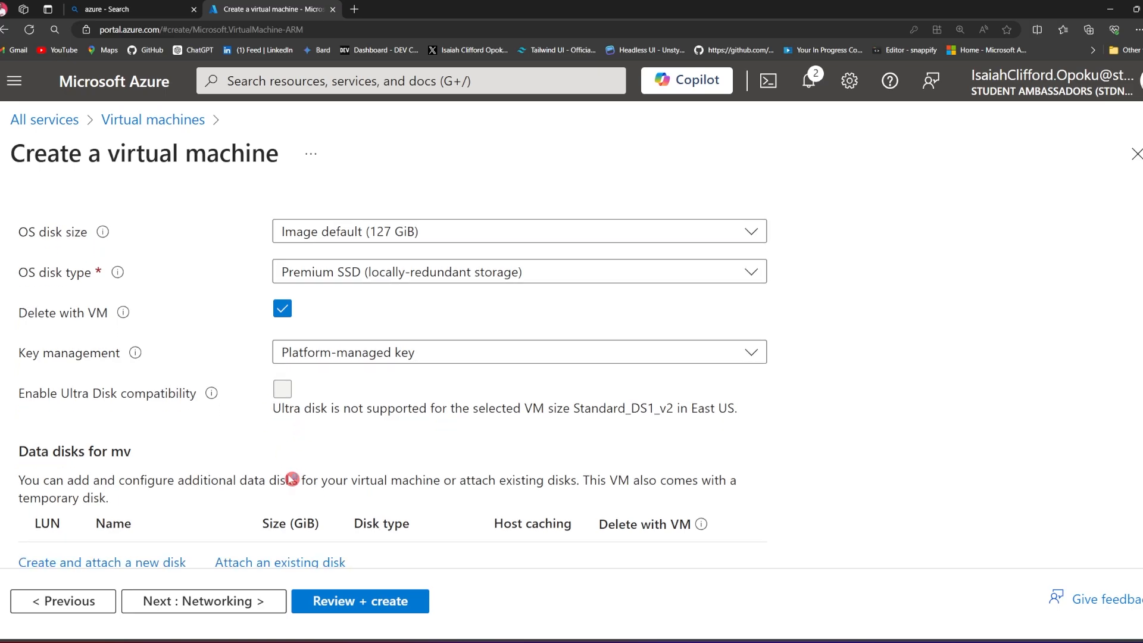
- Review the Networking defaults: new mv-vnet, default subnet 10.0.0.0/24, mv-ip public IP and RDP 3389
left_click(230, 601)
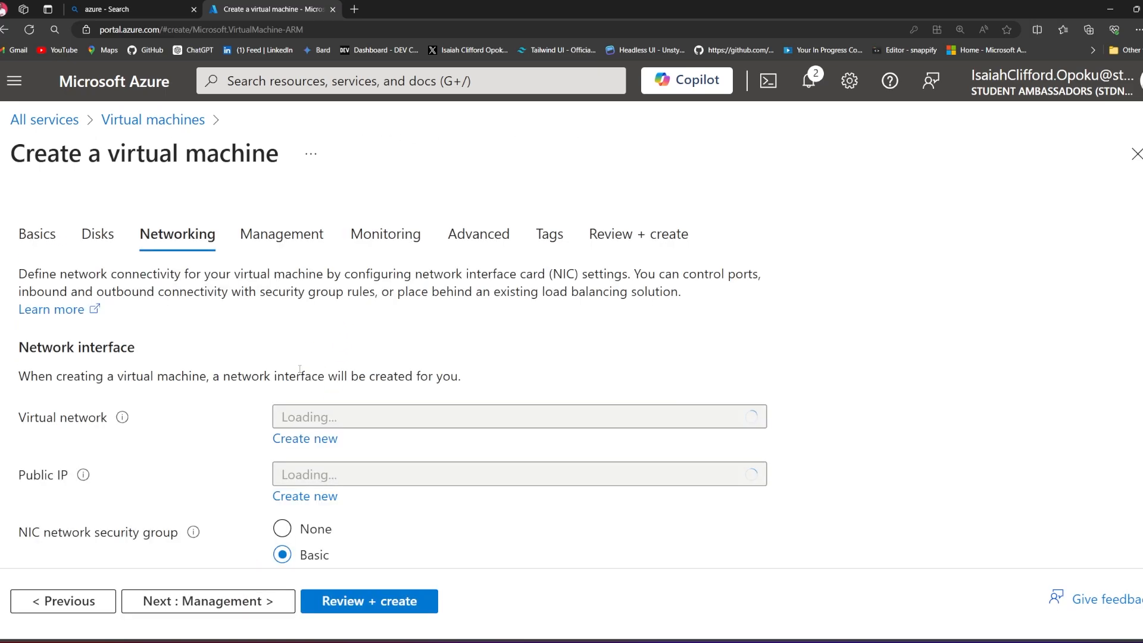
scroll(477, 467, "down", 2)
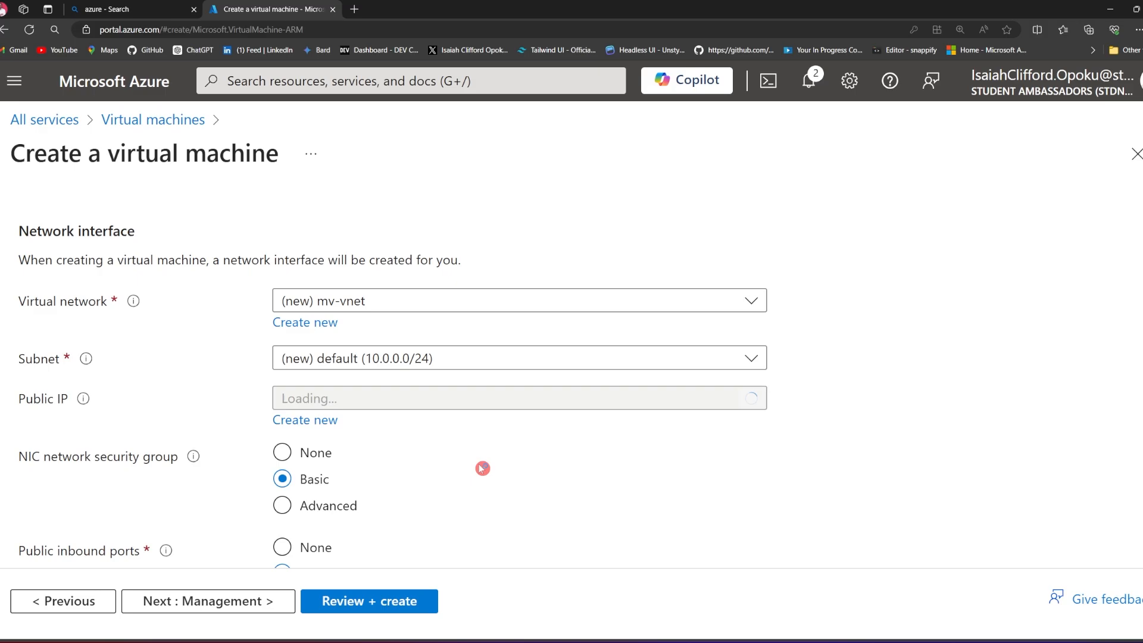
scroll(482, 468, "down", 3)
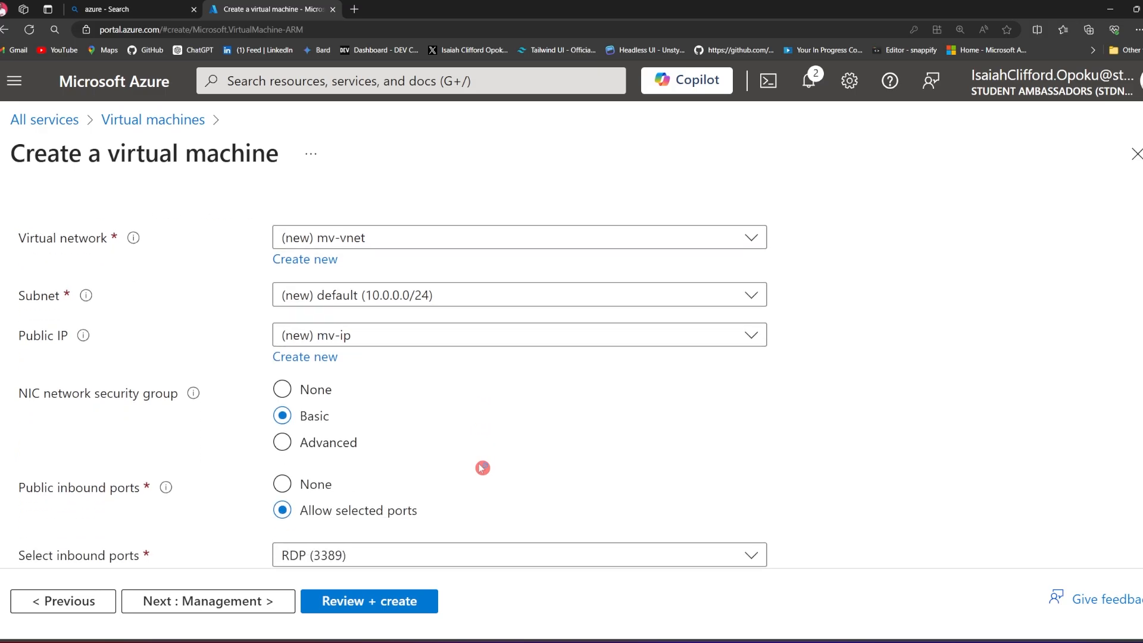
scroll(482, 466, "up", 4)
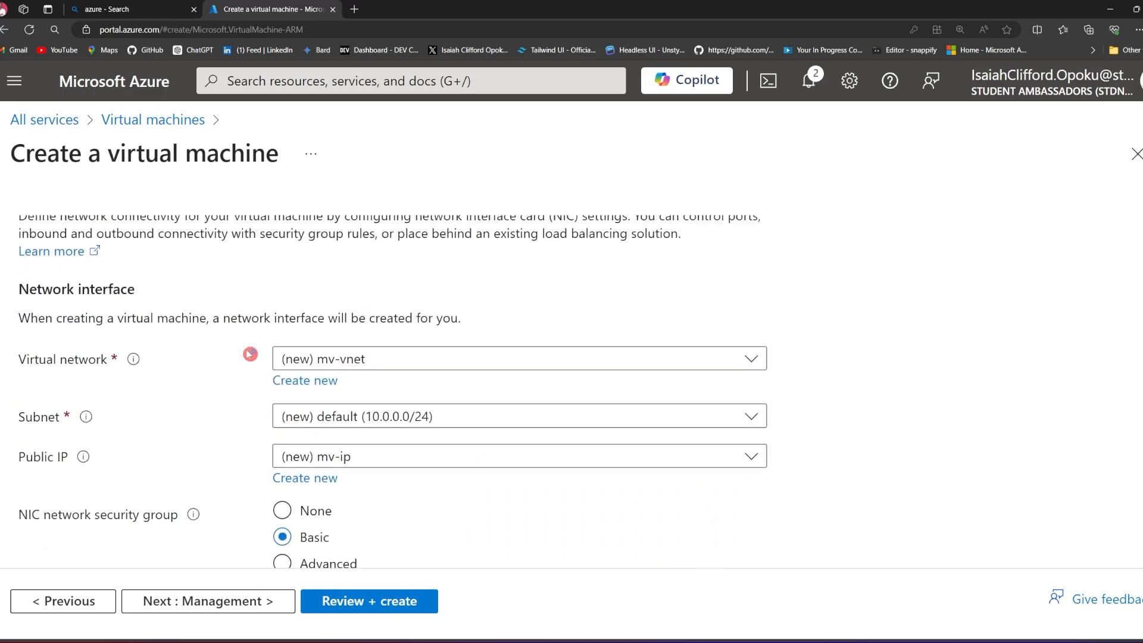
scroll(499, 537, "down", 5)
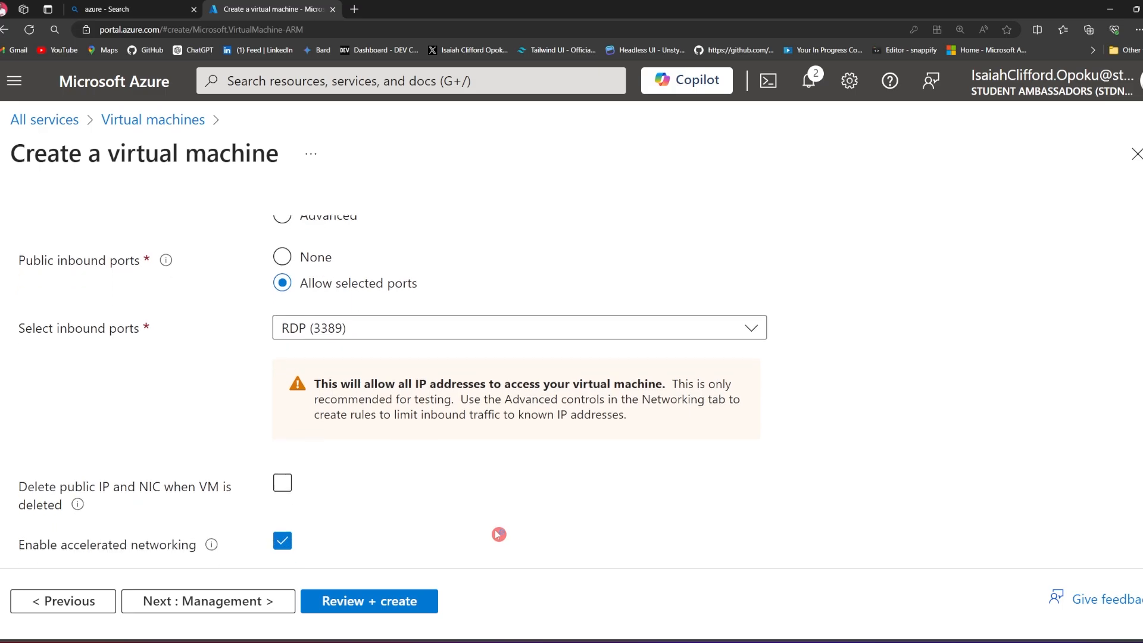
scroll(497, 530, "up", 4)
scroll(536, 535, "down", 2)
scroll(470, 548, "down", 6)
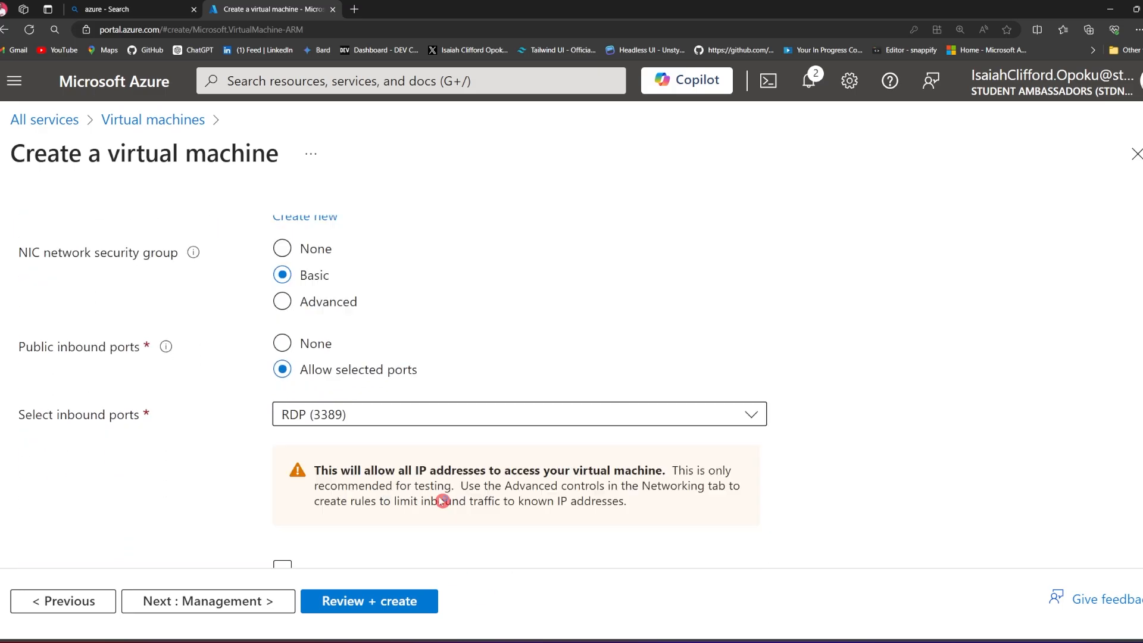
scroll(375, 512, "up", 5)
scroll(382, 472, "up", 5)
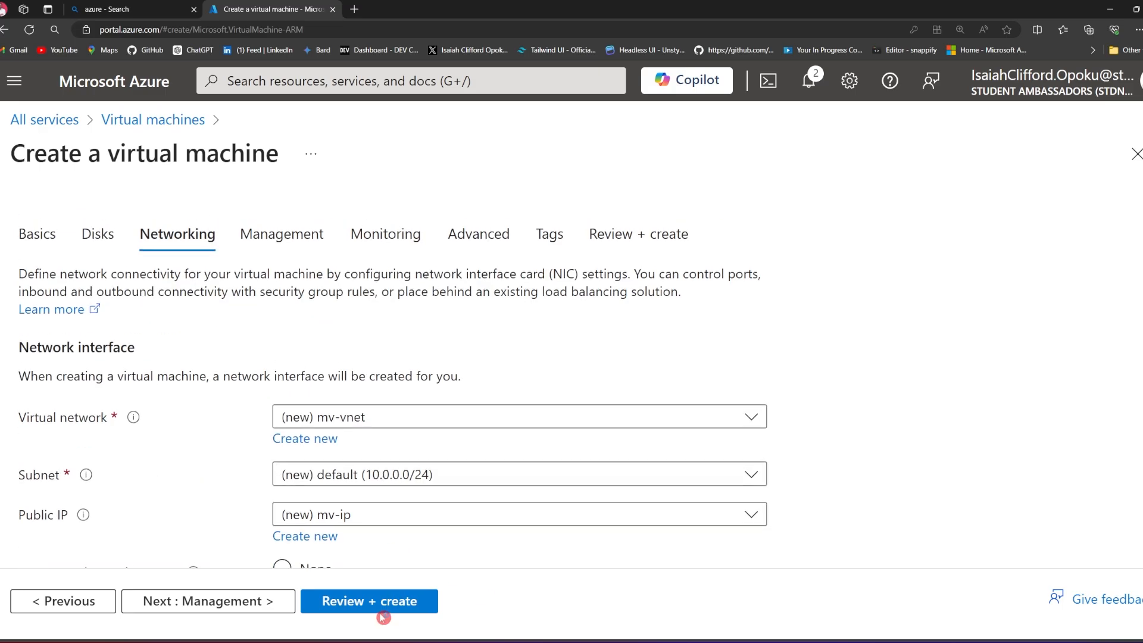
- Check the validated Standard DS1 v2 VM at 0.0730 USD/hr and create it
left_click(378, 602)
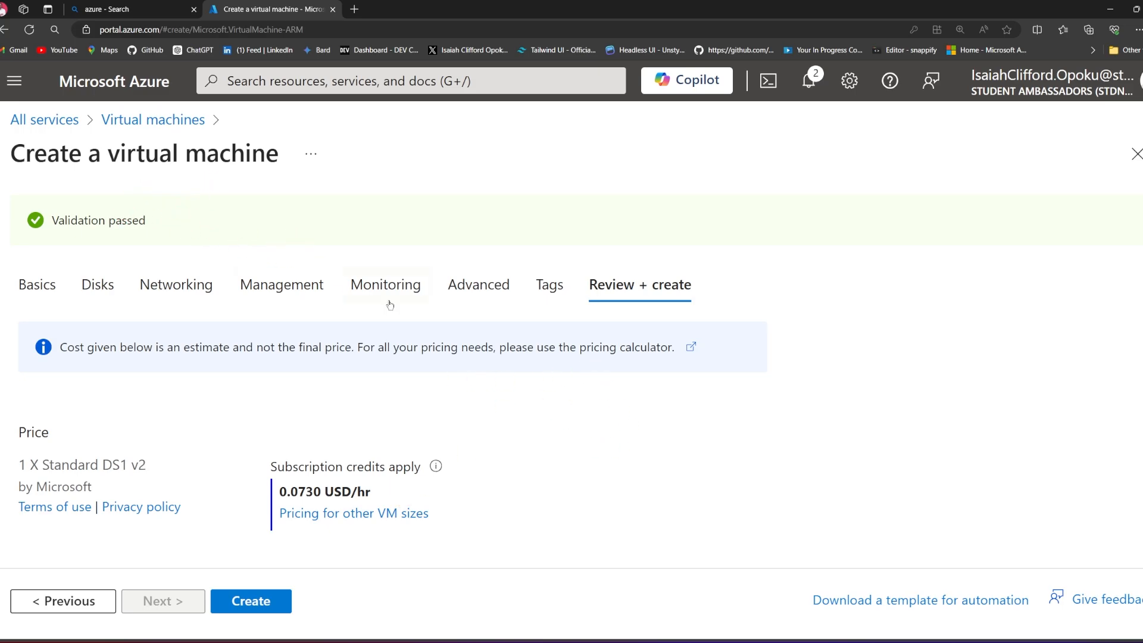
scroll(516, 478, "down", 3)
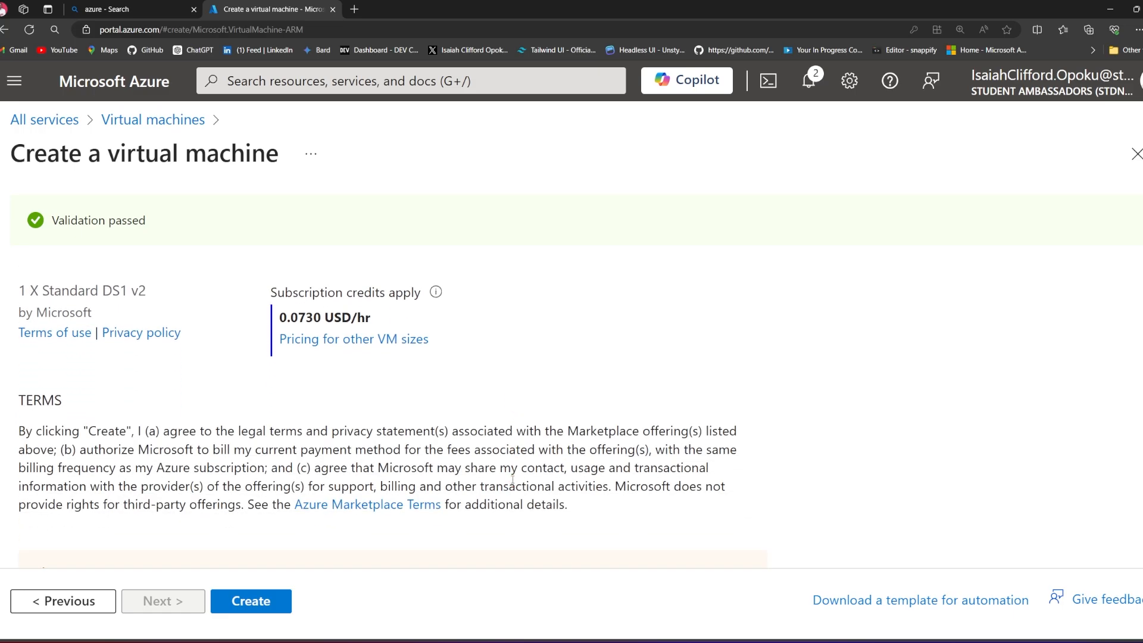
scroll(513, 479, "up", 3)
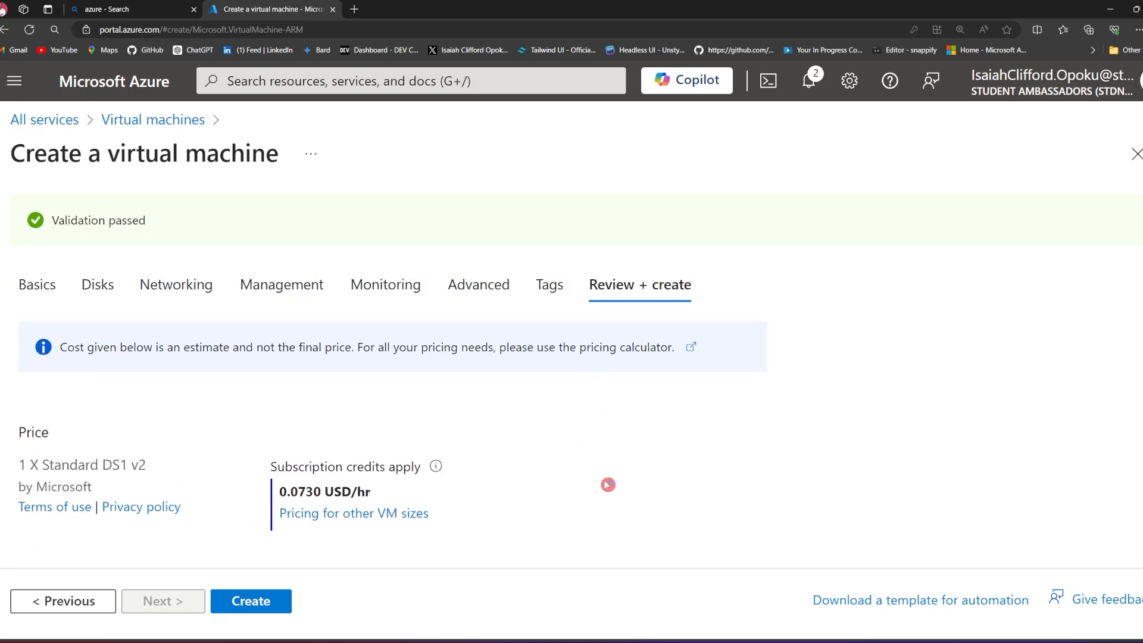
left_click(274, 600)
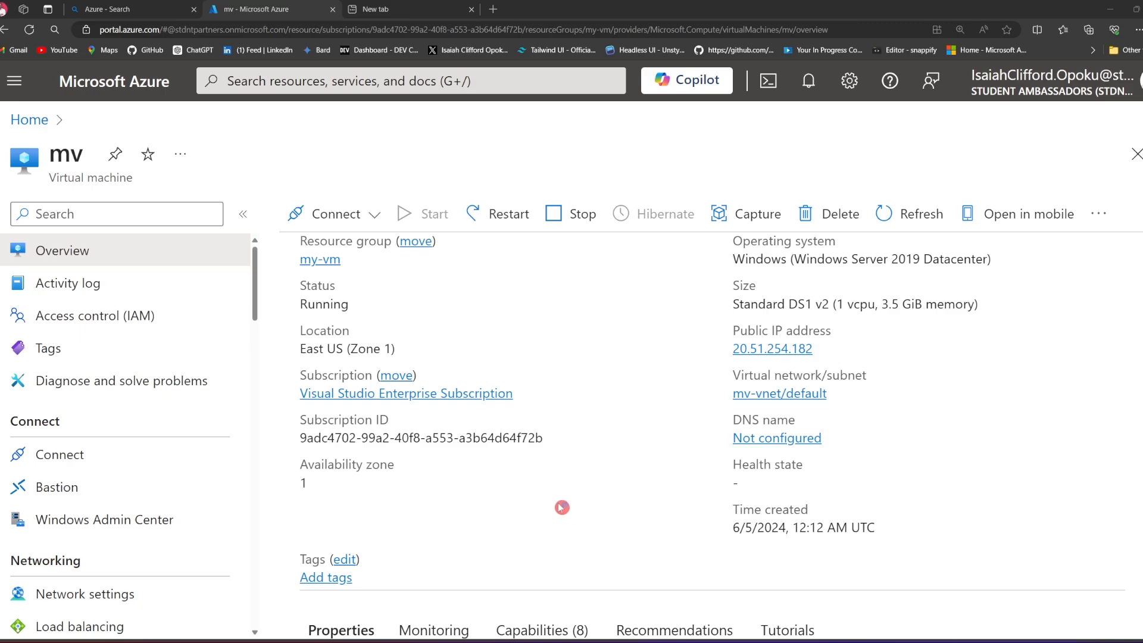
- Scroll the mv overview, Running in East US (Zone 1) within resource group my-vm
scroll(563, 506, "down", 5)
scroll(664, 427, "down", 5)
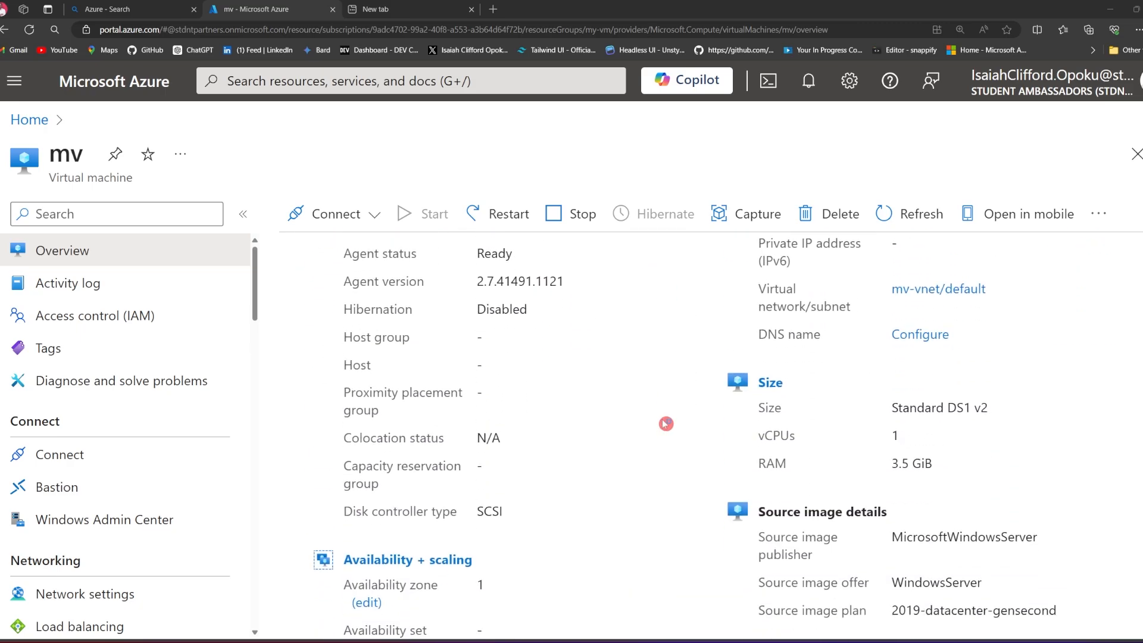
scroll(664, 423, "up", 6)
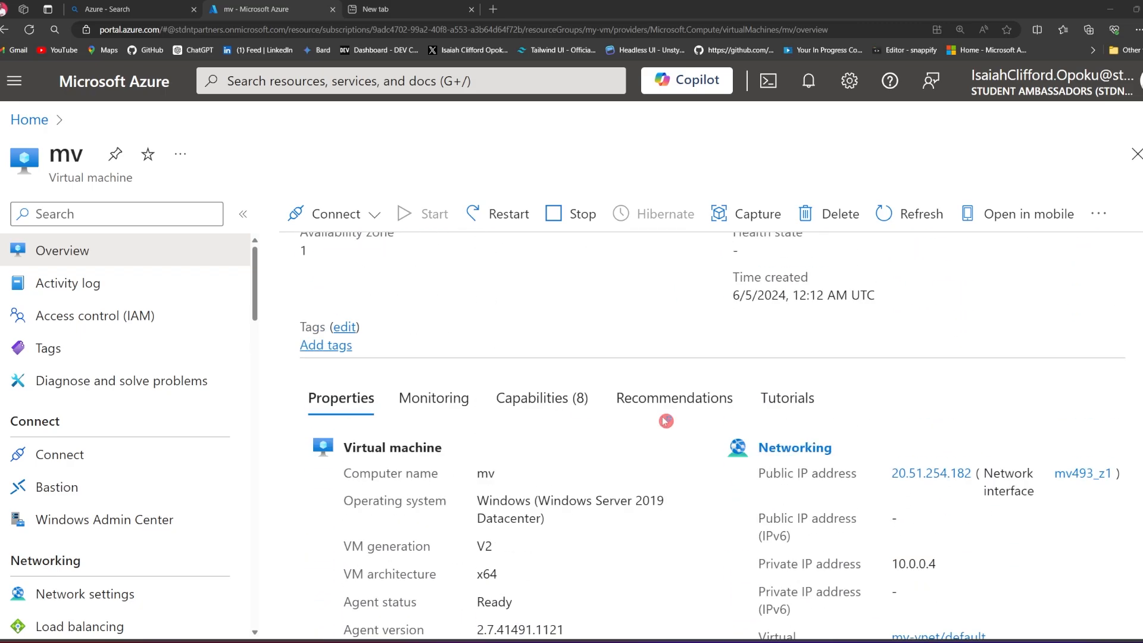
scroll(664, 420, "down", 6)
scroll(662, 419, "up", 10)
scroll(660, 418, "down", 4)
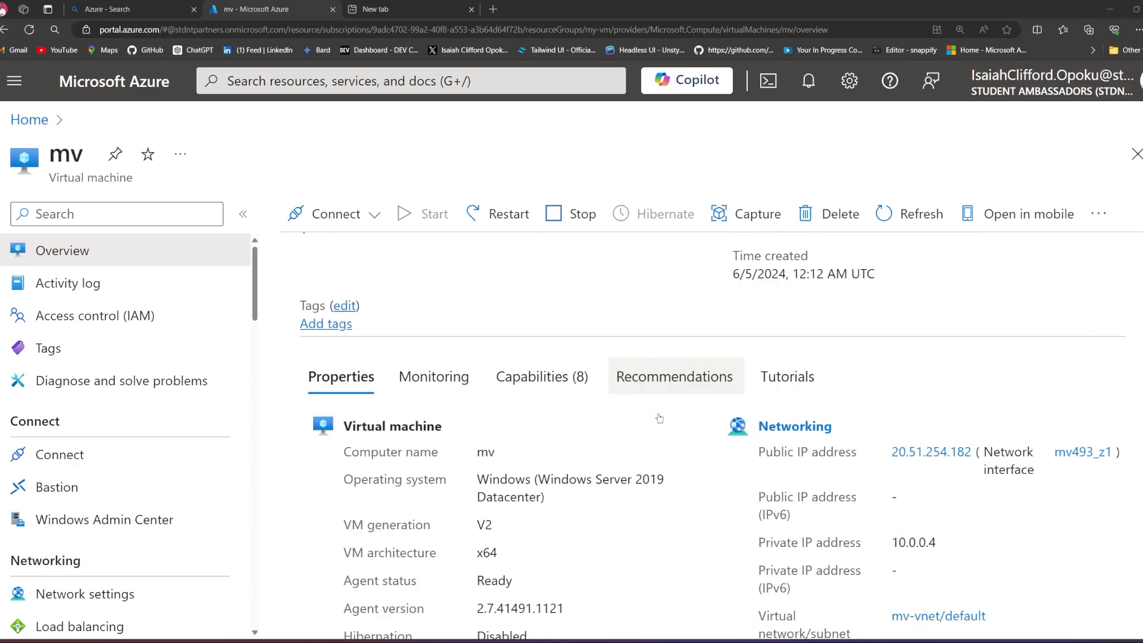
scroll(660, 418, "up", 5)
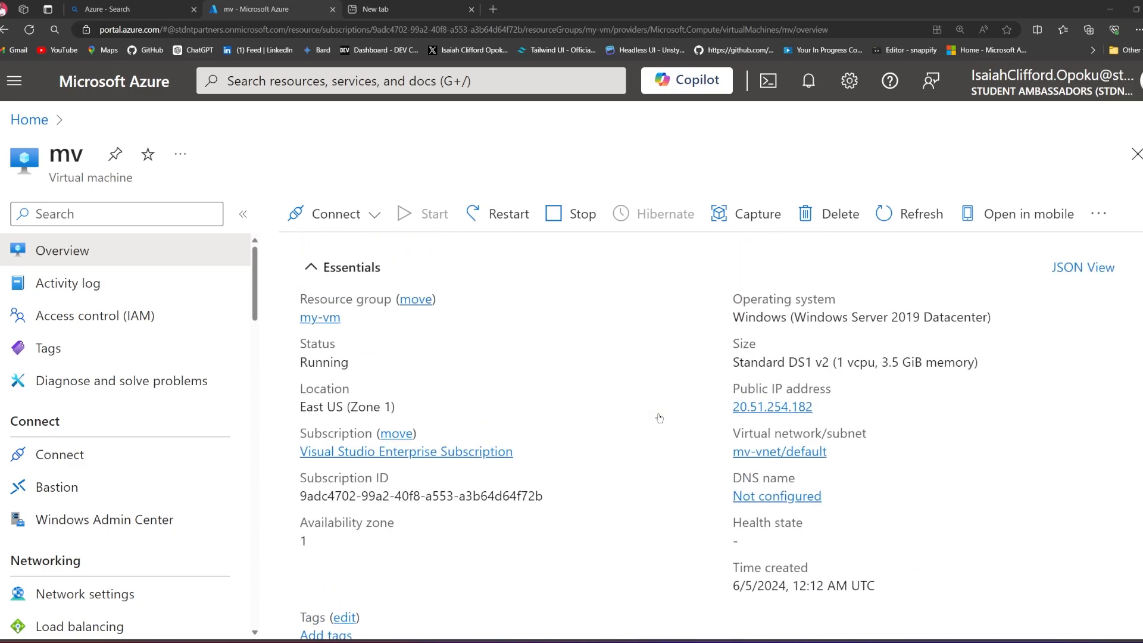
scroll(646, 408, "down", 5)
scroll(800, 377, "up", 5)
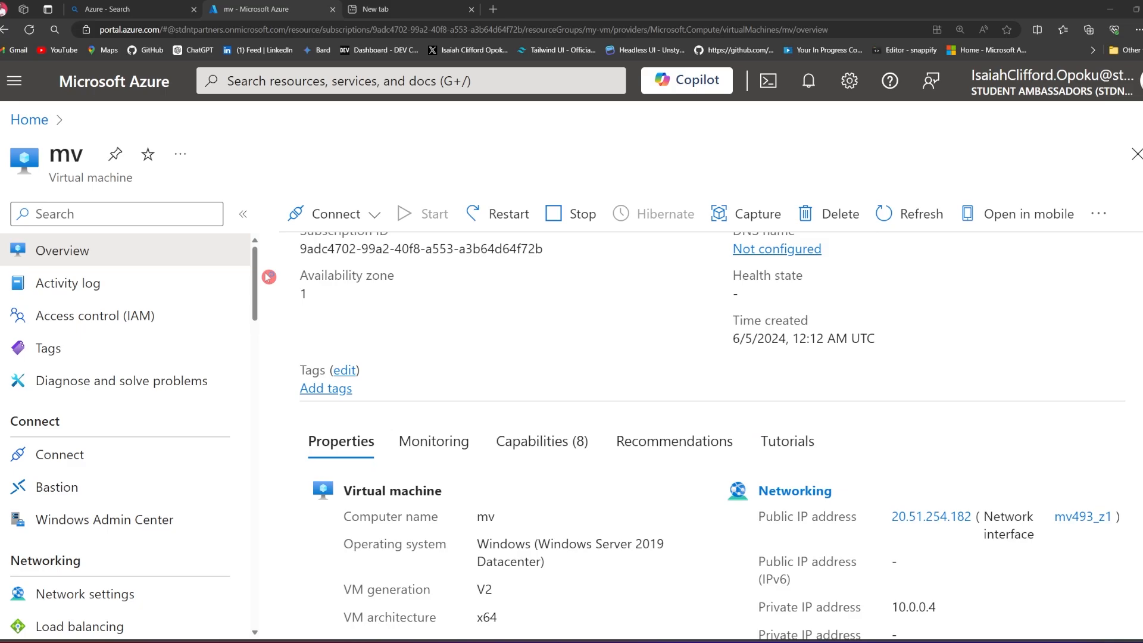
scroll(595, 518, "down", 5)
scroll(594, 518, "up", 5)
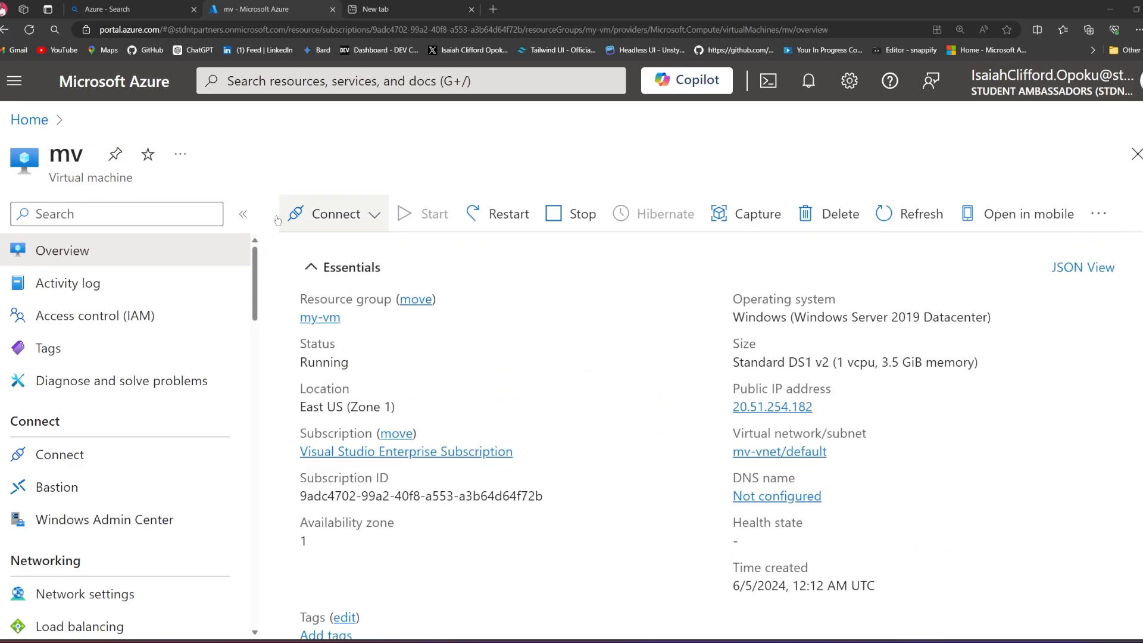
- Go to Resource groups and open my-vm, listing its six resources including mv
left_click(14, 81)
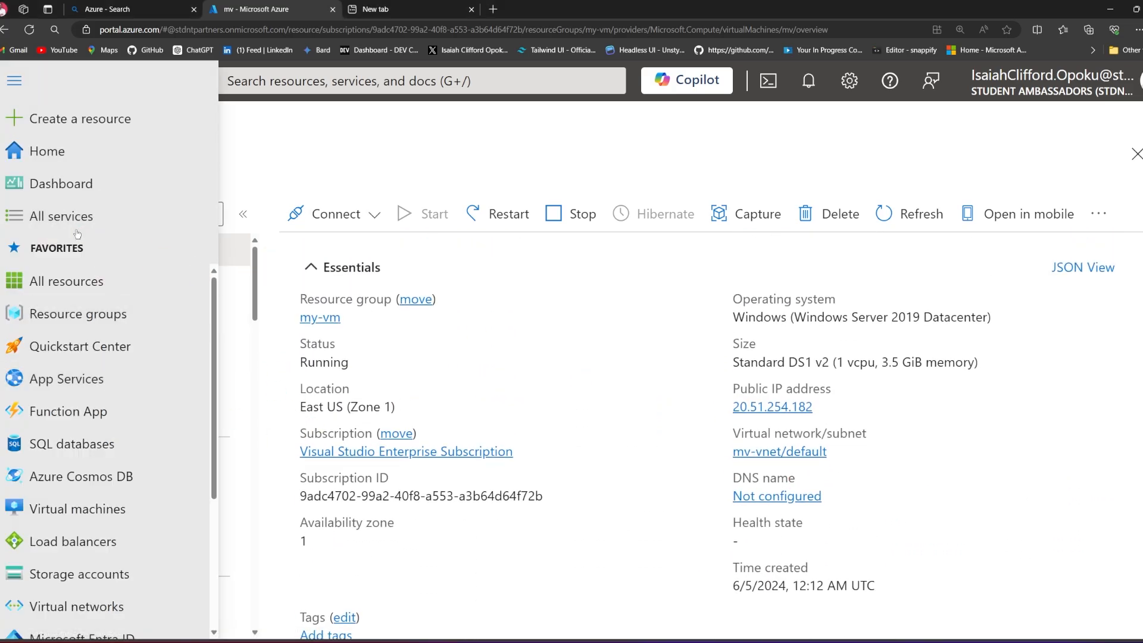
left_click(25, 86)
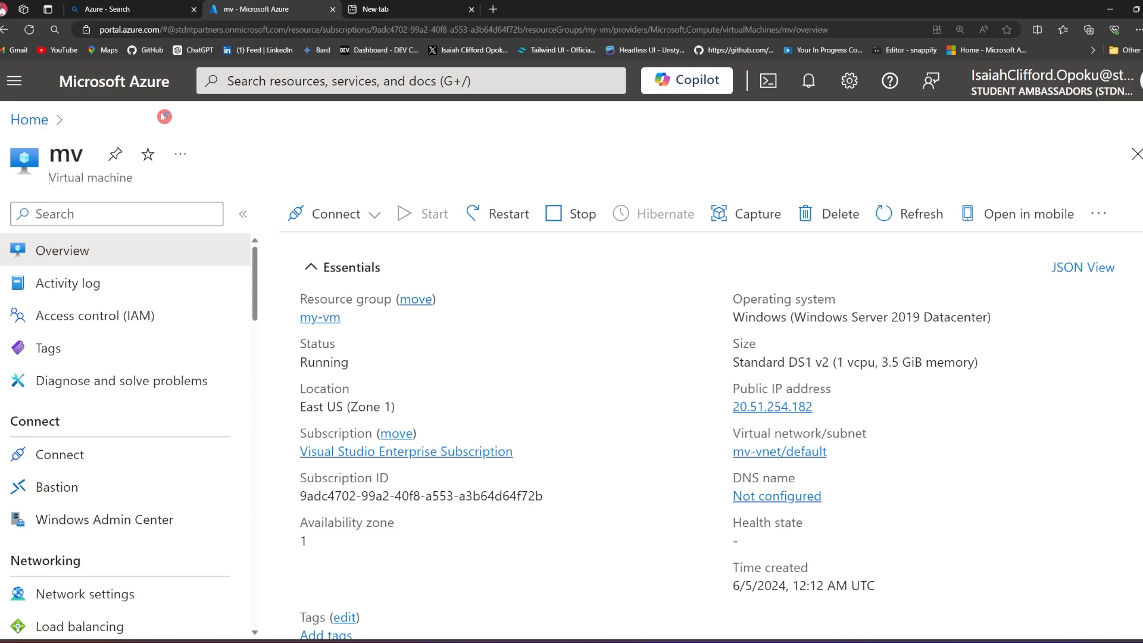
left_click(16, 82)
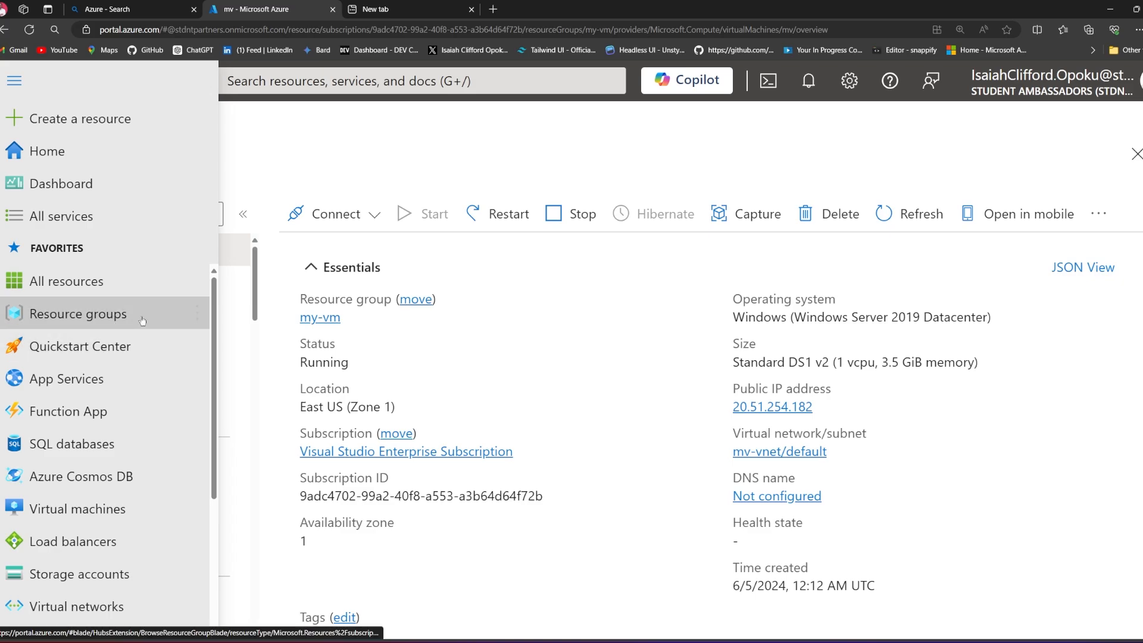
left_click(87, 316)
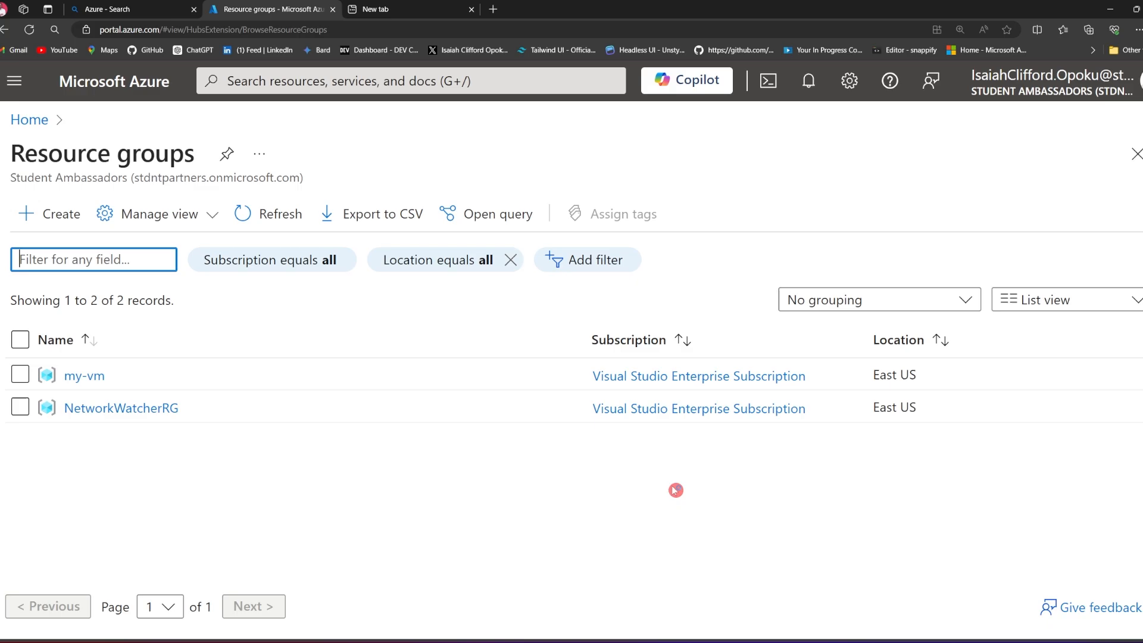
left_click(86, 377)
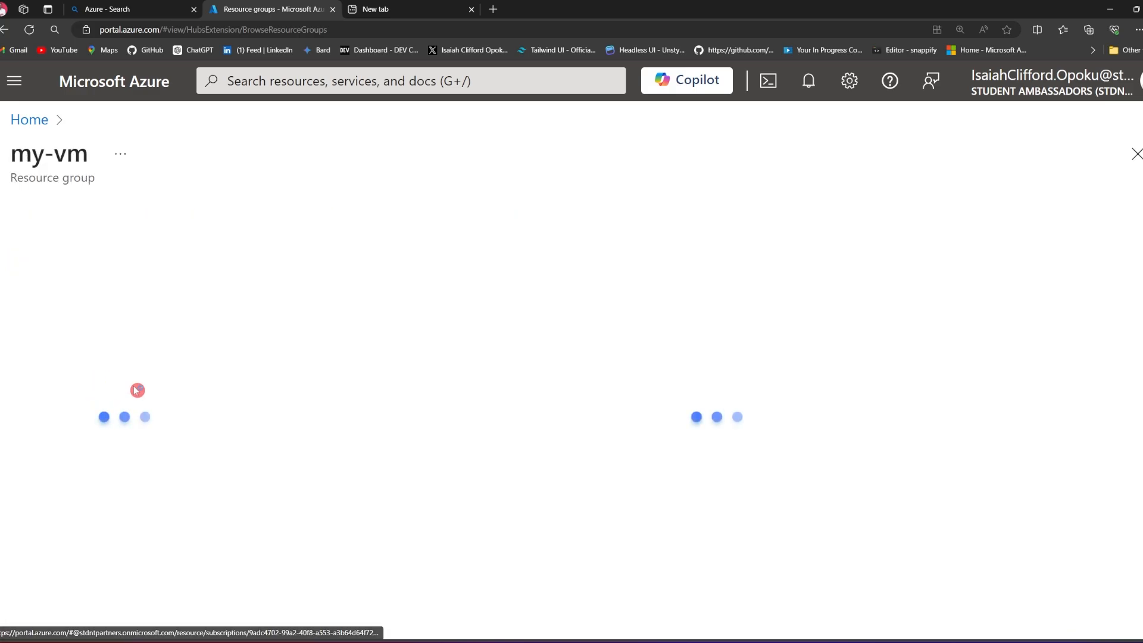
scroll(525, 439, "down", 2)
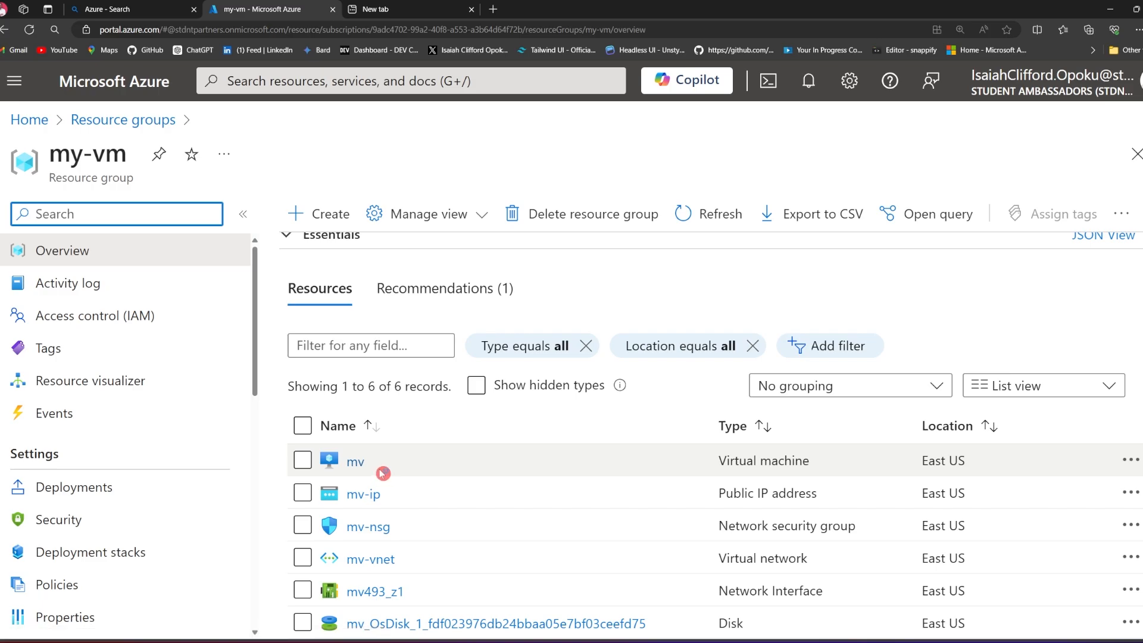
- Open the mv VM overview, showing public IP 20.51.254.182 and private IP 10.0.0.4
left_click(354, 463)
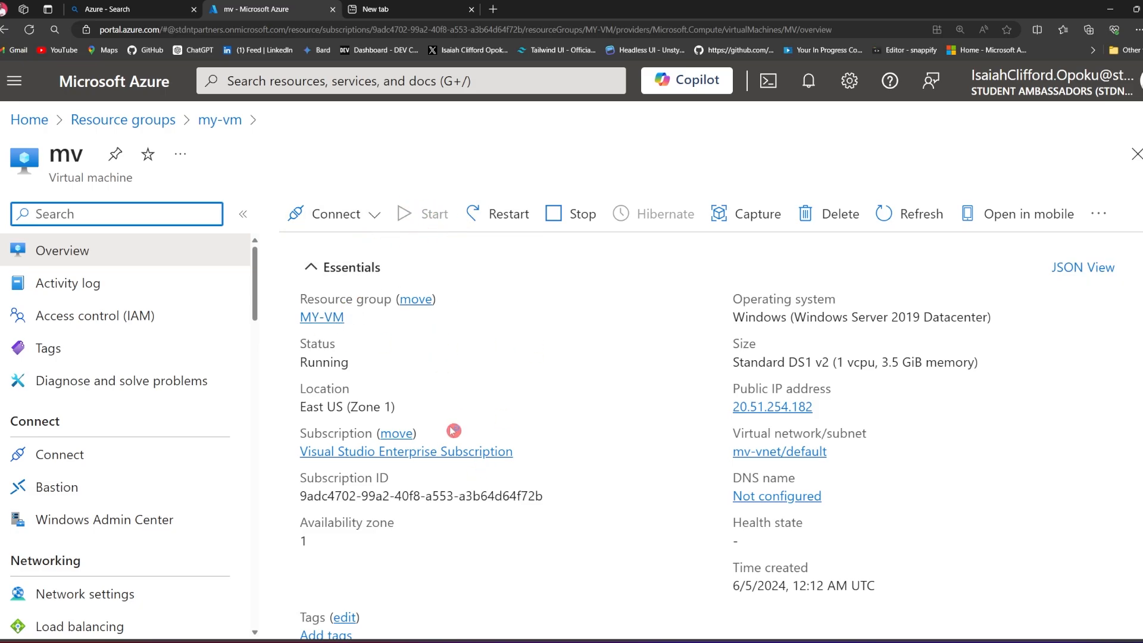
scroll(454, 437, "down", 8)
scroll(454, 441, "up", 7)
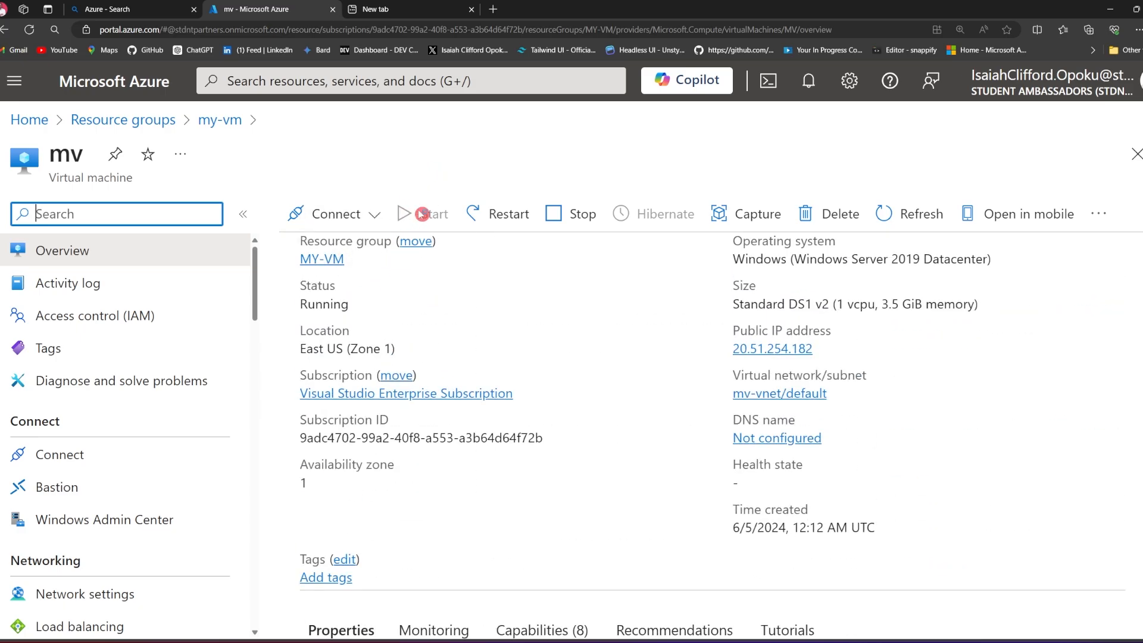
scroll(411, 285, "up", 1)
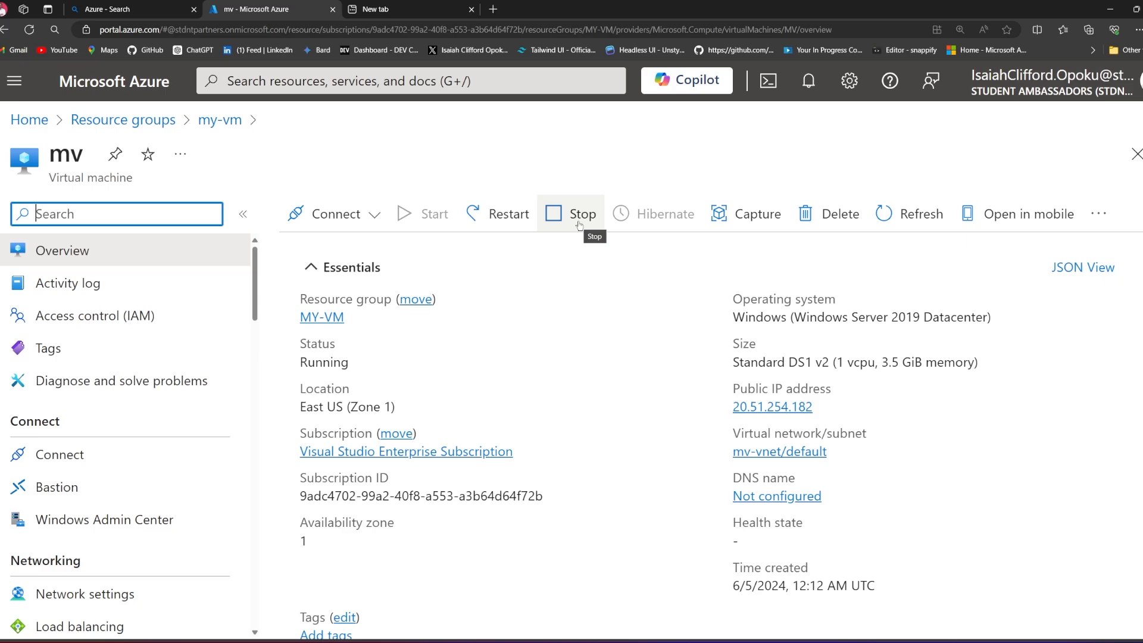
scroll(505, 530, "down", 5)
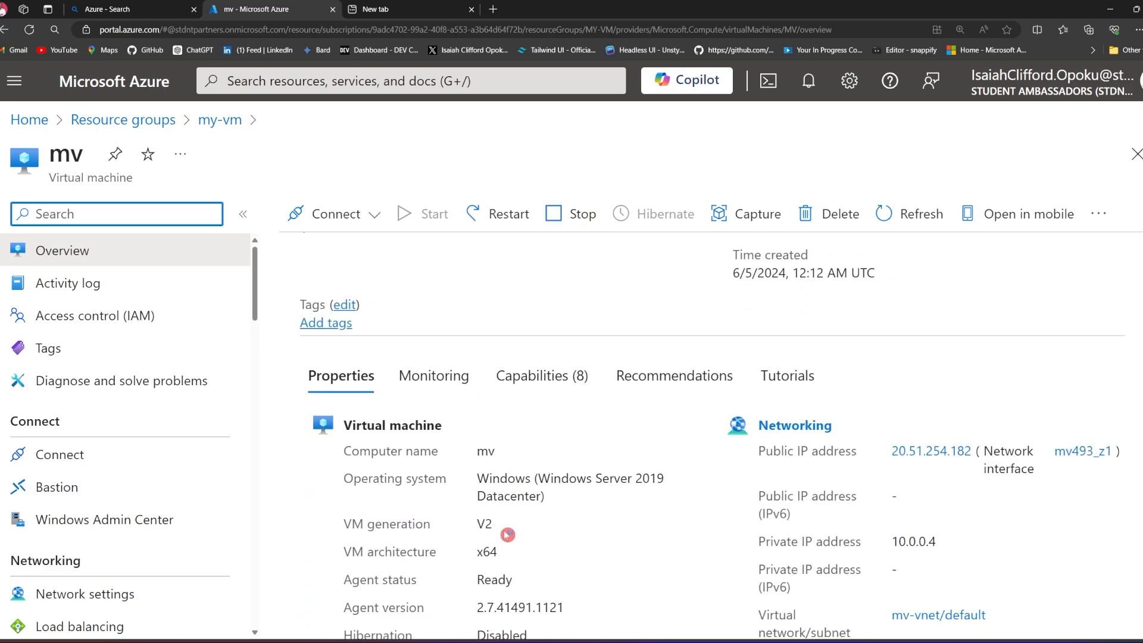
scroll(439, 462, "up", 5)
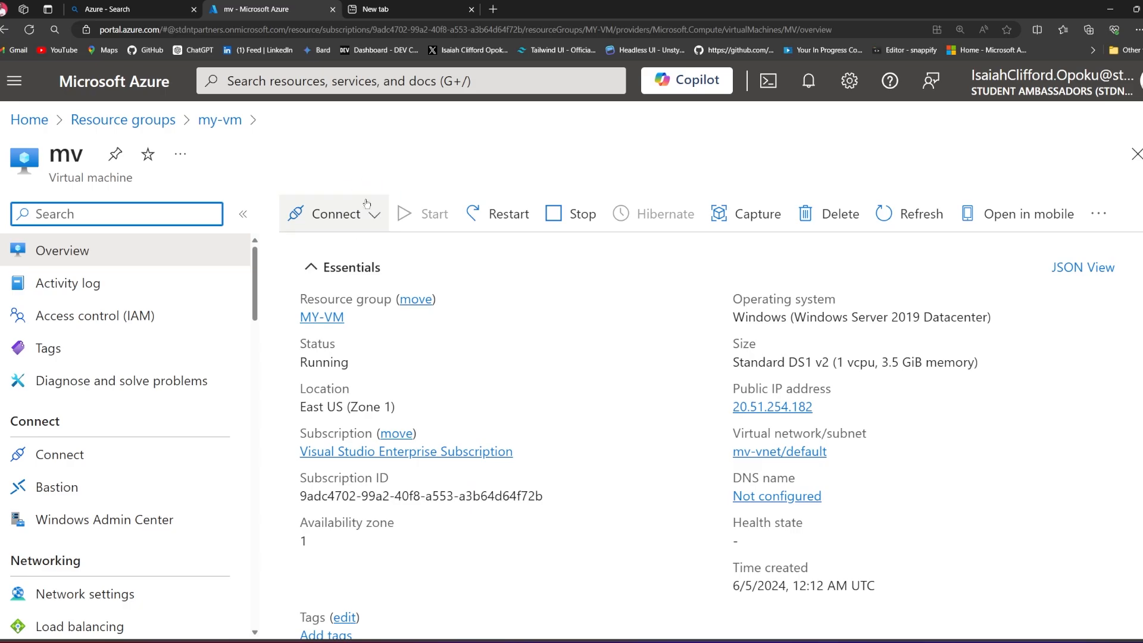
- Open the mv VM's Connect page and scroll to the Native RDP option
left_click(368, 213)
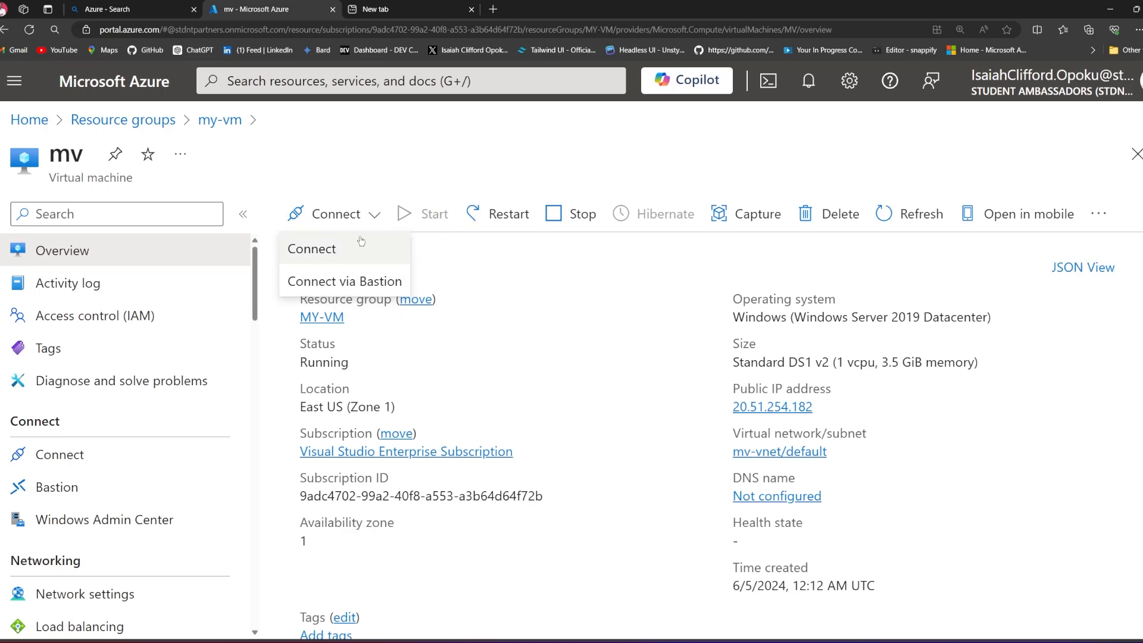
left_click(313, 253)
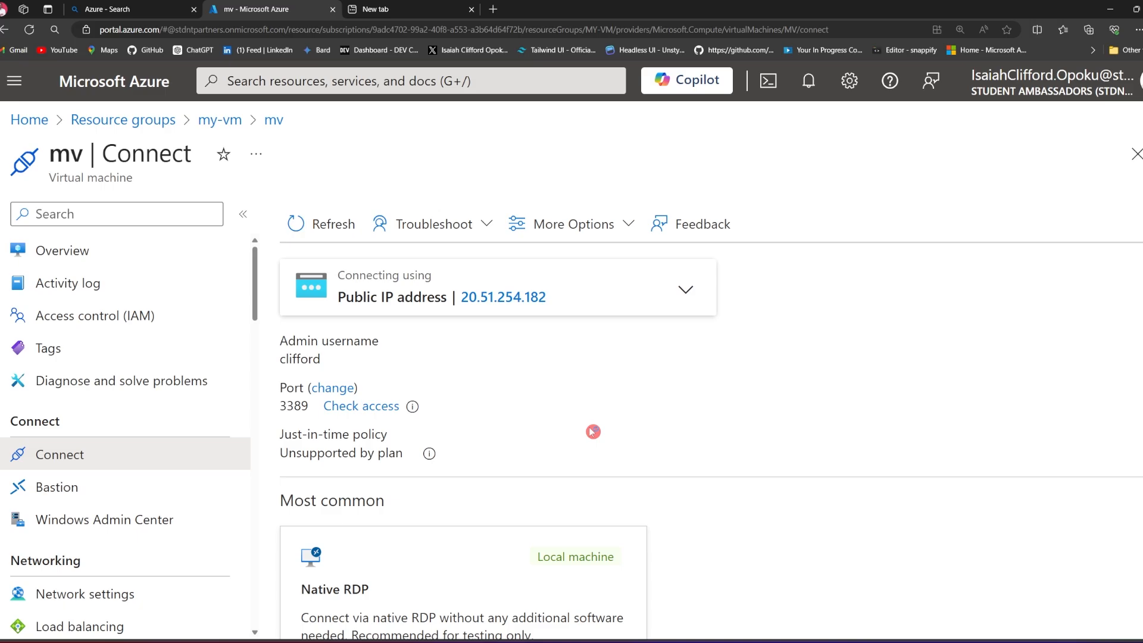
scroll(510, 381, "down", 3)
scroll(524, 449, "up", 1)
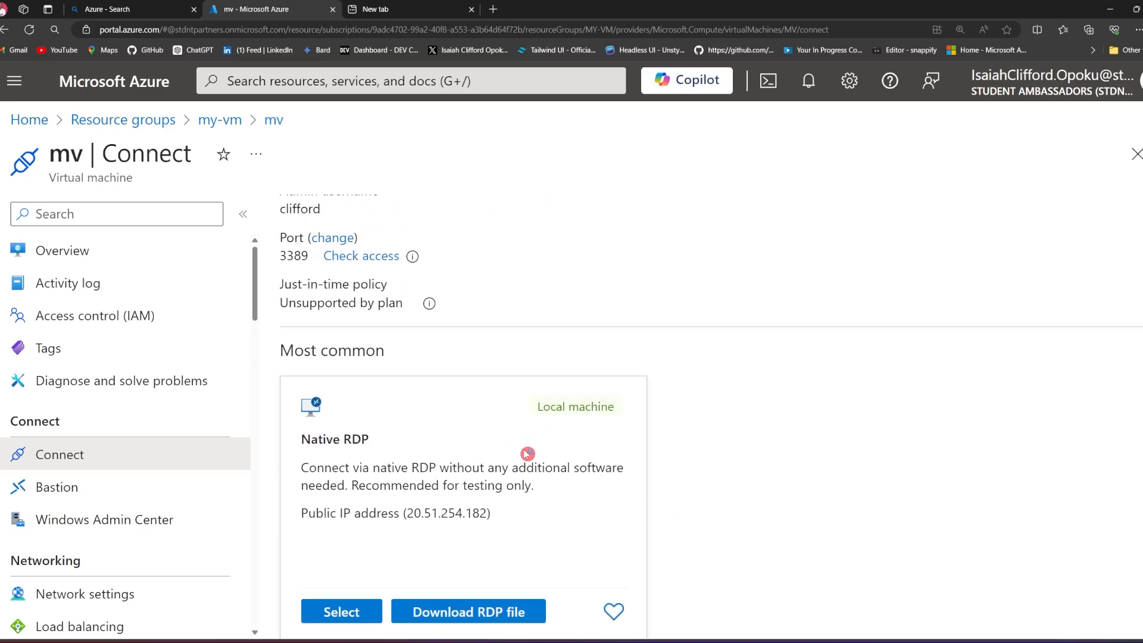
scroll(529, 452, "down", 1)
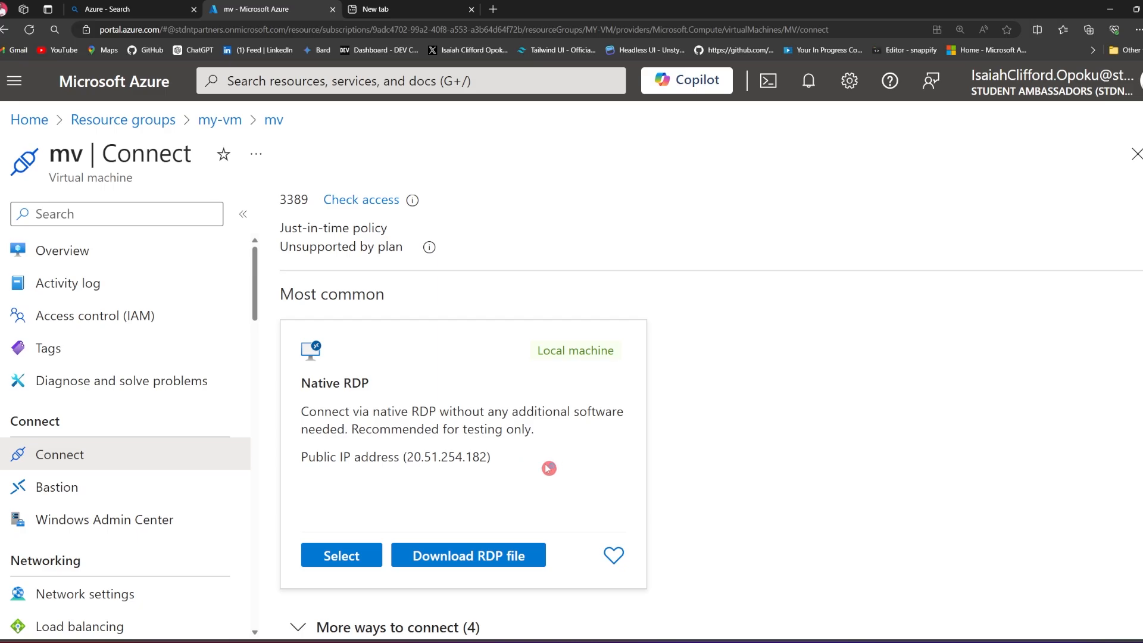
scroll(547, 468, "up", 3)
scroll(536, 468, "down", 3)
- Download and keep the RDP file, then show mv (1).rdp in Downloads
left_click(491, 556)
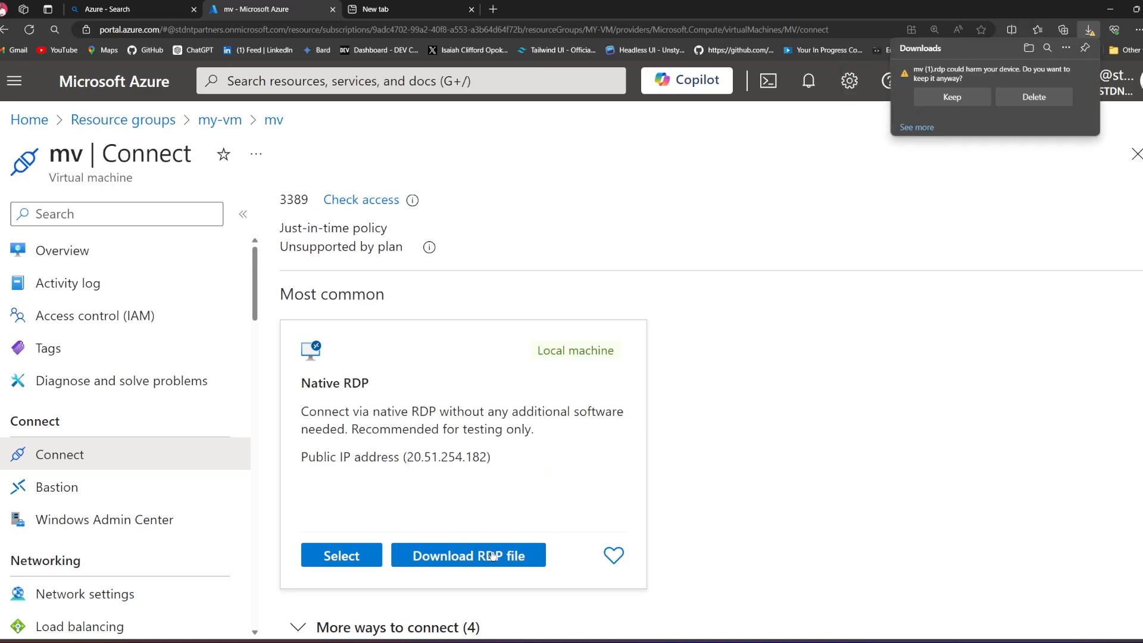
left_click(975, 108)
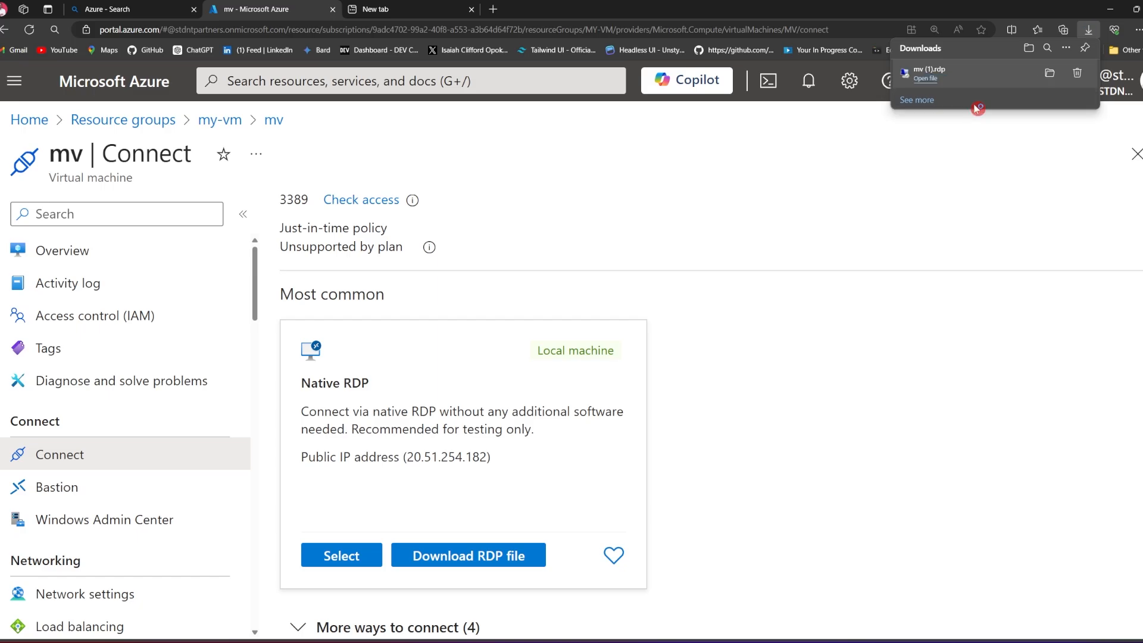
left_click(1049, 74)
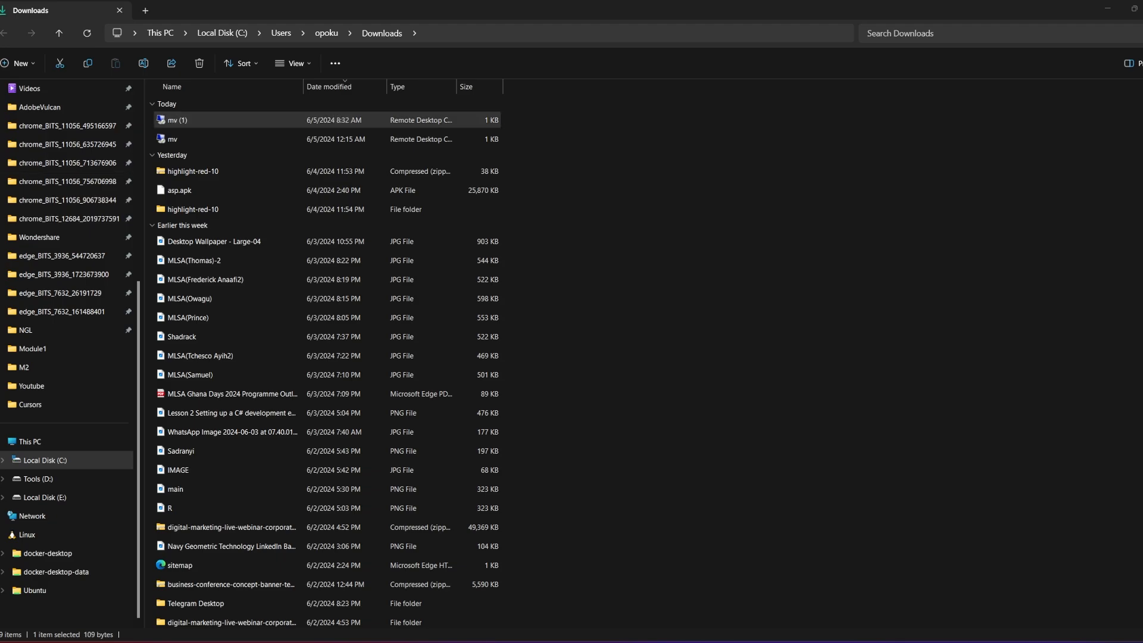
- Move the Remote Desktop Connection warning aside and minimize the Downloads window
left_click_drag(636, 188, 685, 197)
left_click(1115, 7)
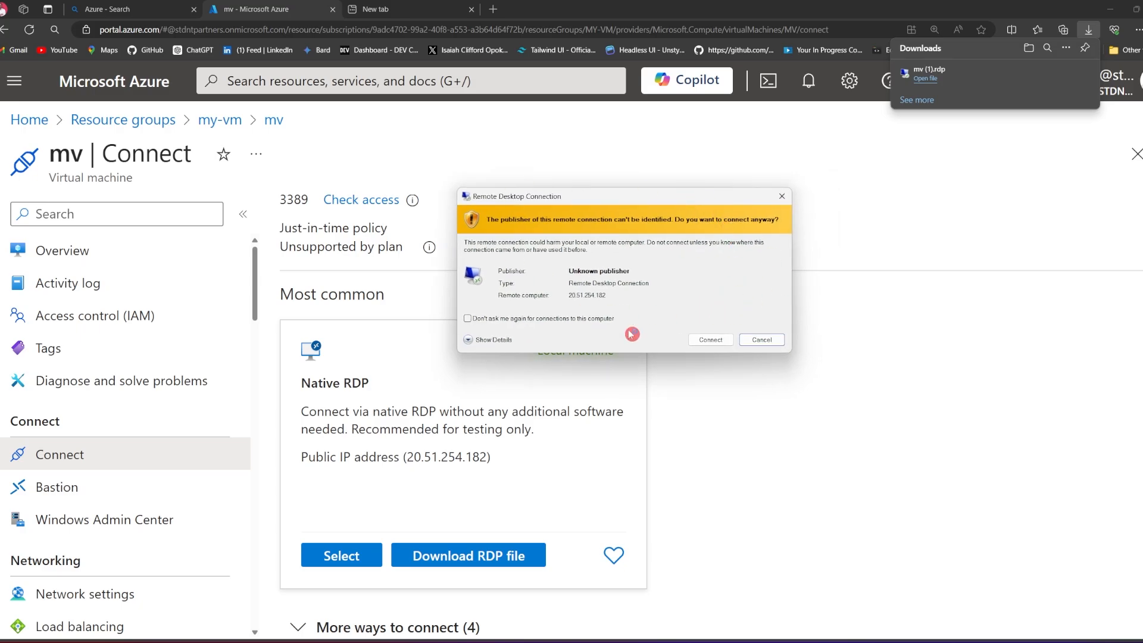
- Accept the unknown-publisher warning and bring up the credentials prompt for 20.51.254.182
left_click(700, 340)
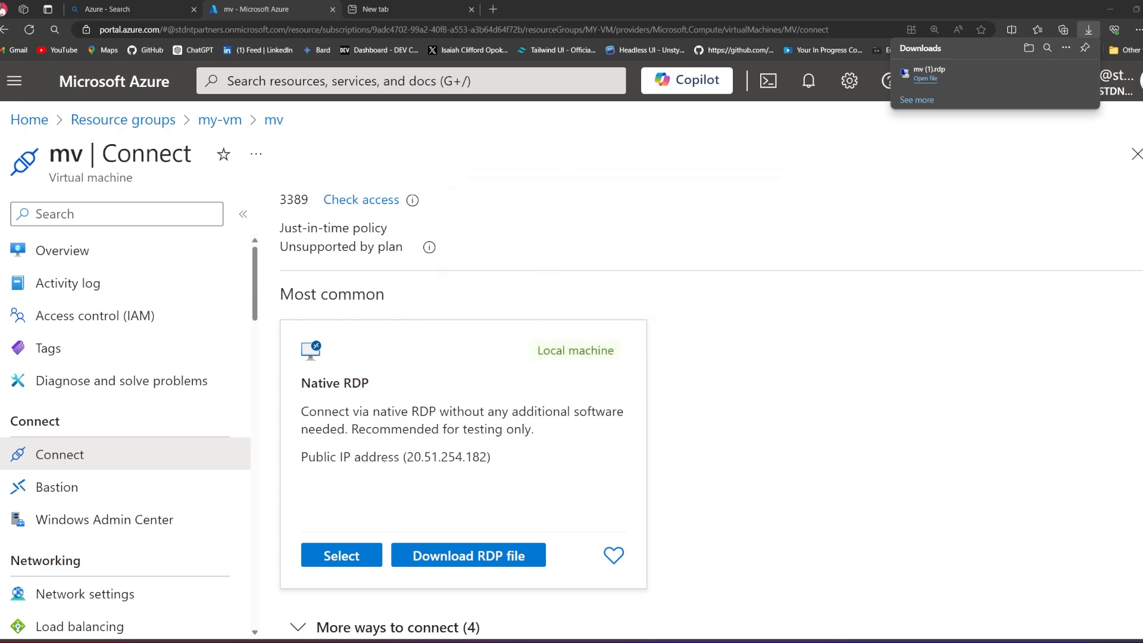
left_click_drag(0, 196, 535, 180)
left_click(589, 172)
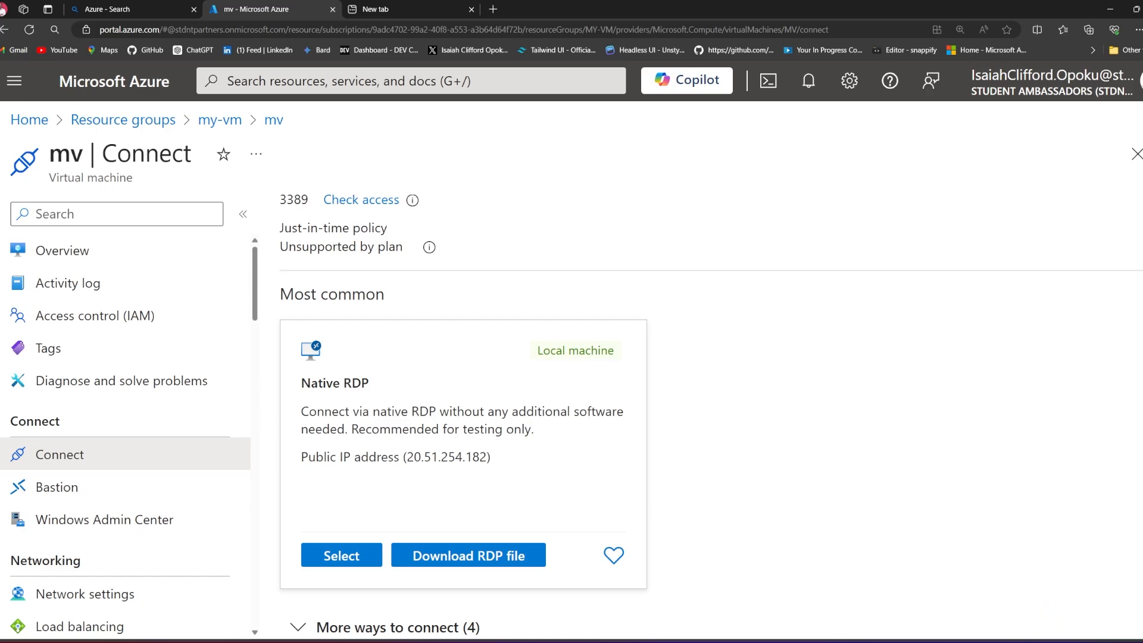
left_click(1055, 642)
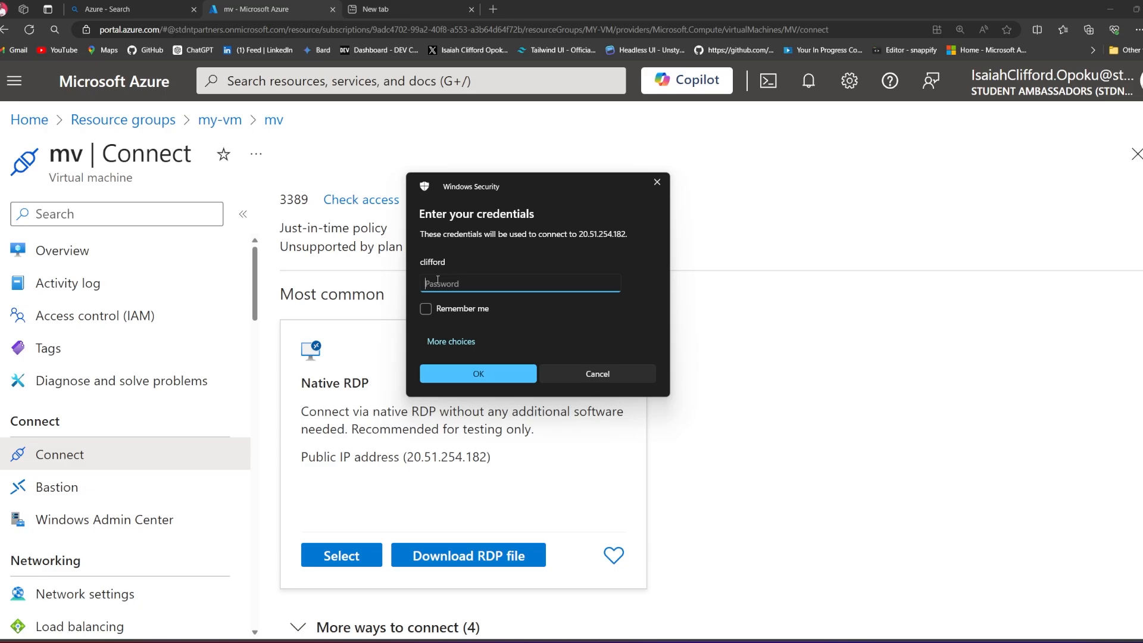
- Enter the VM admin password and submit it, reaching mv's certificate warning
key("Caps_Lock")
type("P")
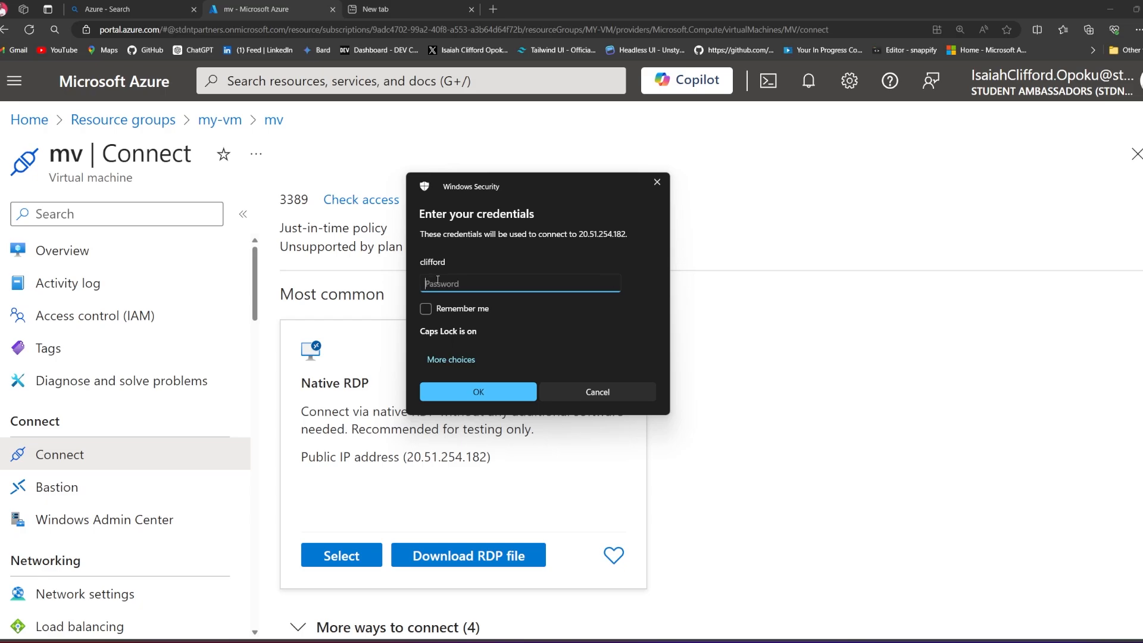
key("Caps_Lock")
type("a")
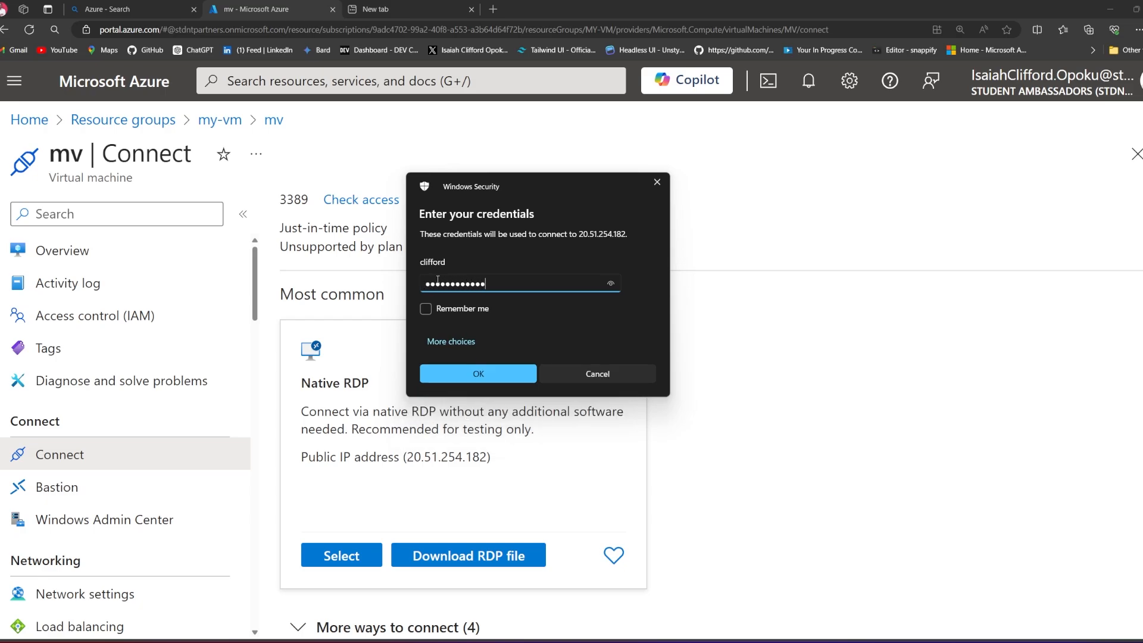
left_click(526, 375)
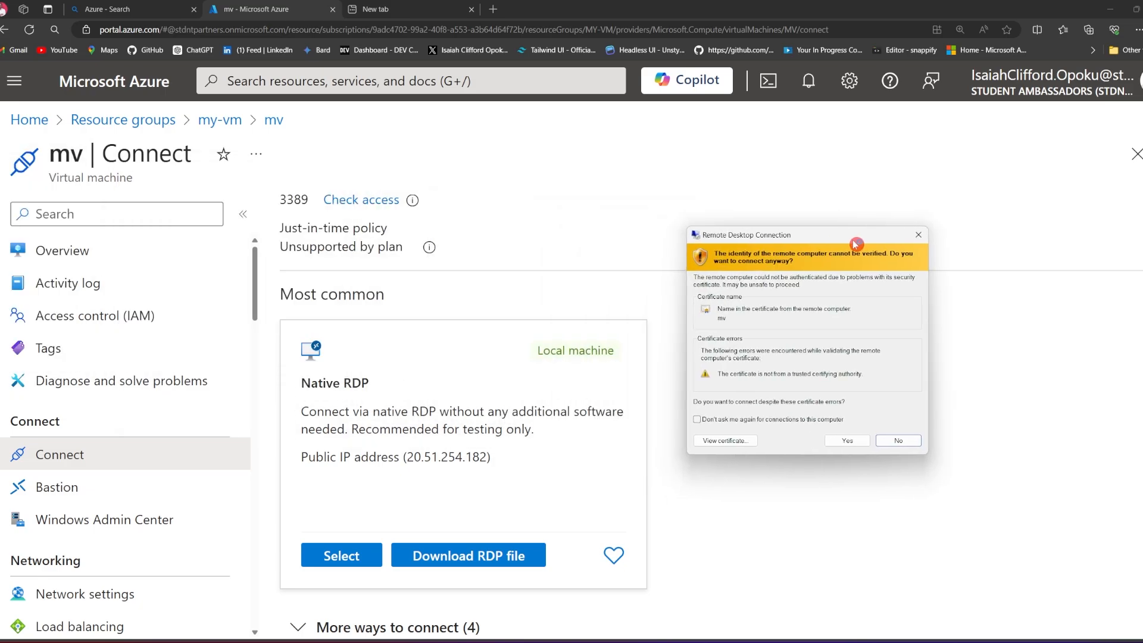
left_click_drag(589, 195, 687, 217)
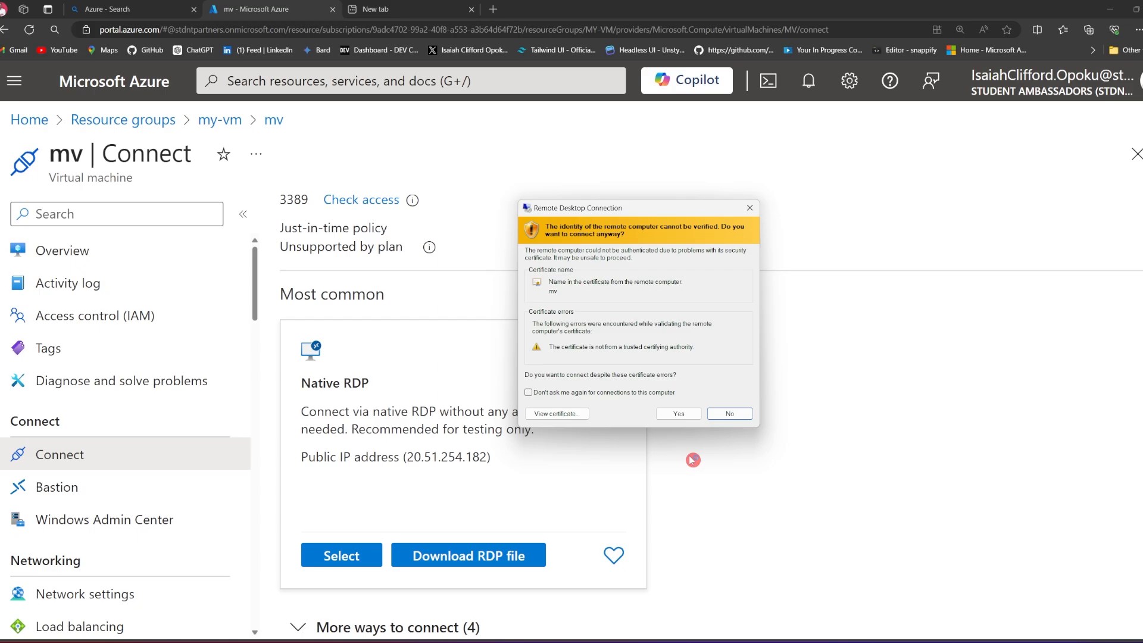
- Accept the untrusted certificate for the mv (20.51.254.182:3389) connection and move the progress window aside
left_click(668, 410)
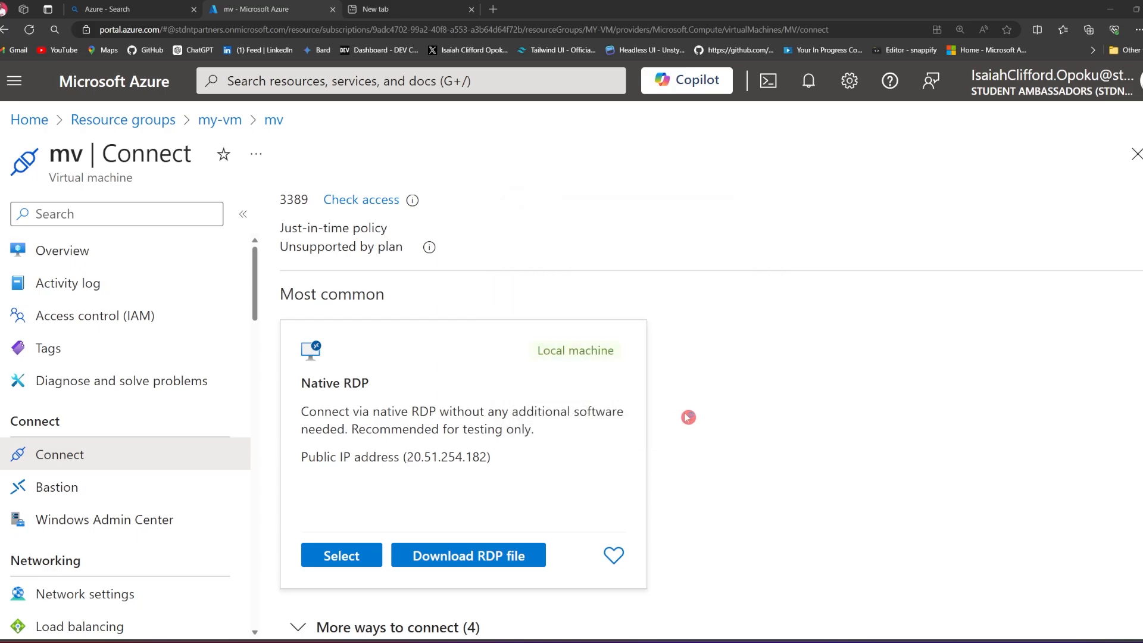
left_click_drag(732, 277, 593, 260)
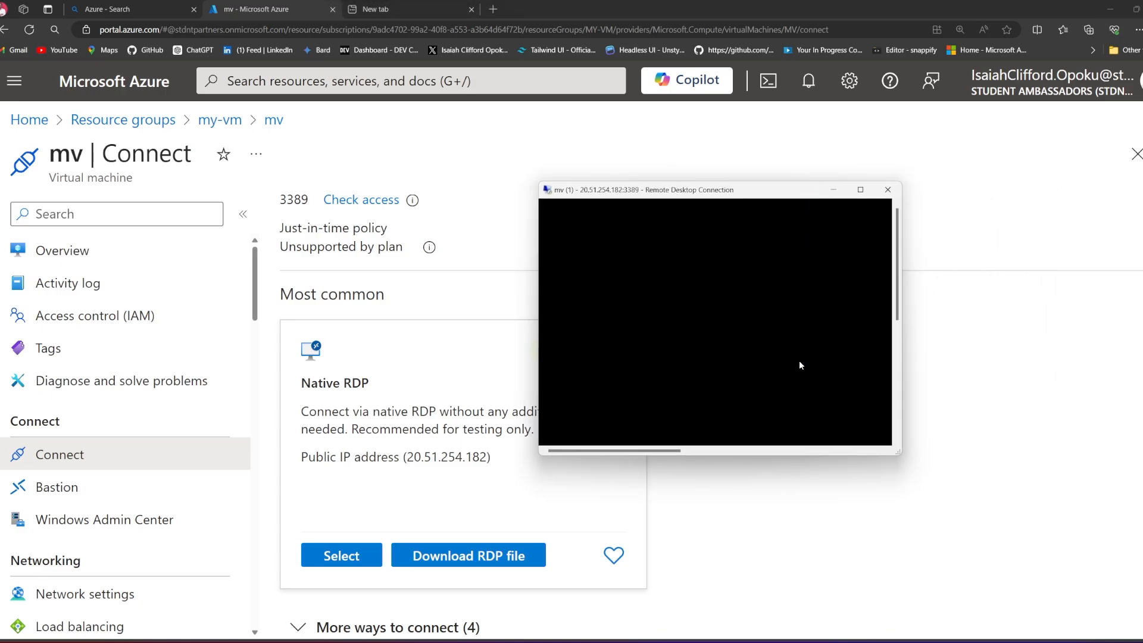
- Make the mv remote session full screen, decline network discovery, and open the Start menu
left_click(860, 190)
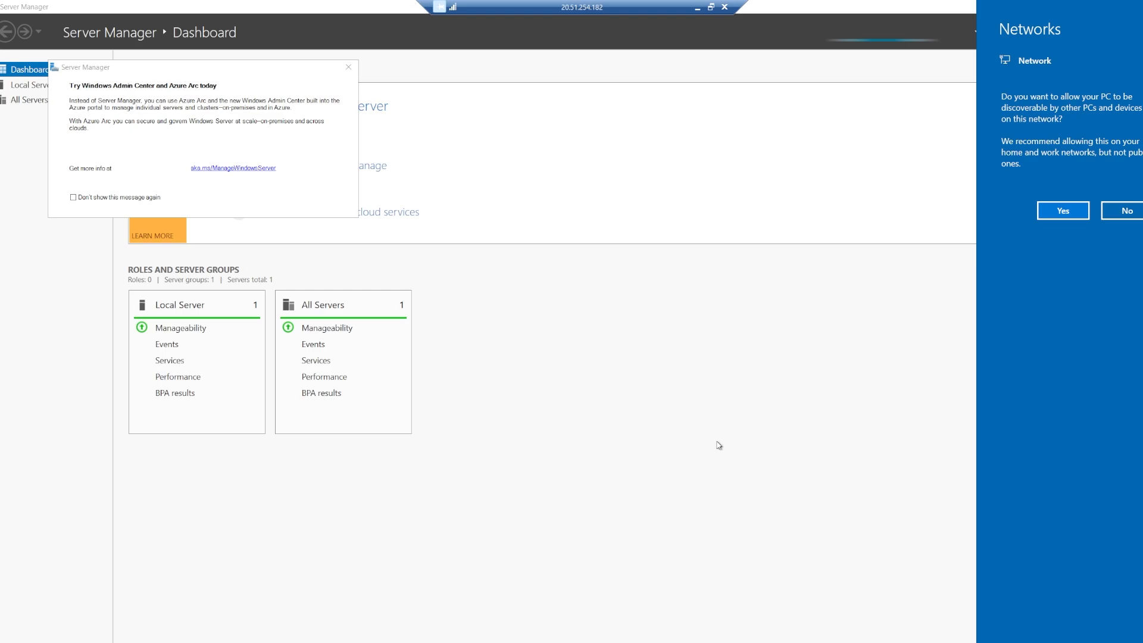
left_click(818, 386)
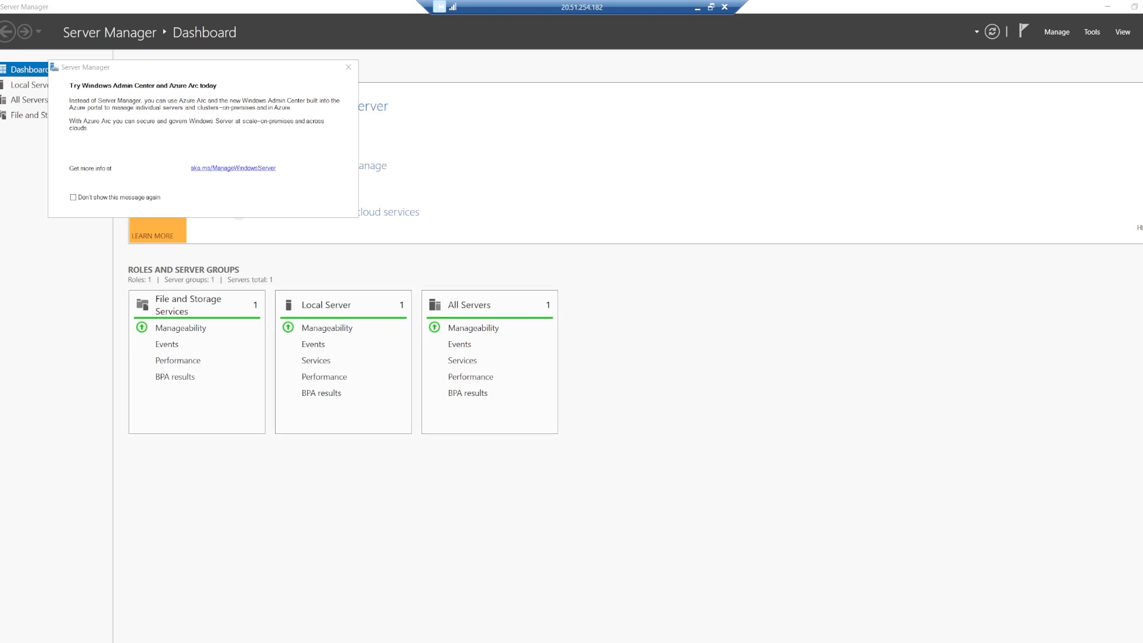
key("super")
key("super")
- Launch Edge on the mv desktop and finish first-run setup without signing in or importing data
left_click(1108, 7)
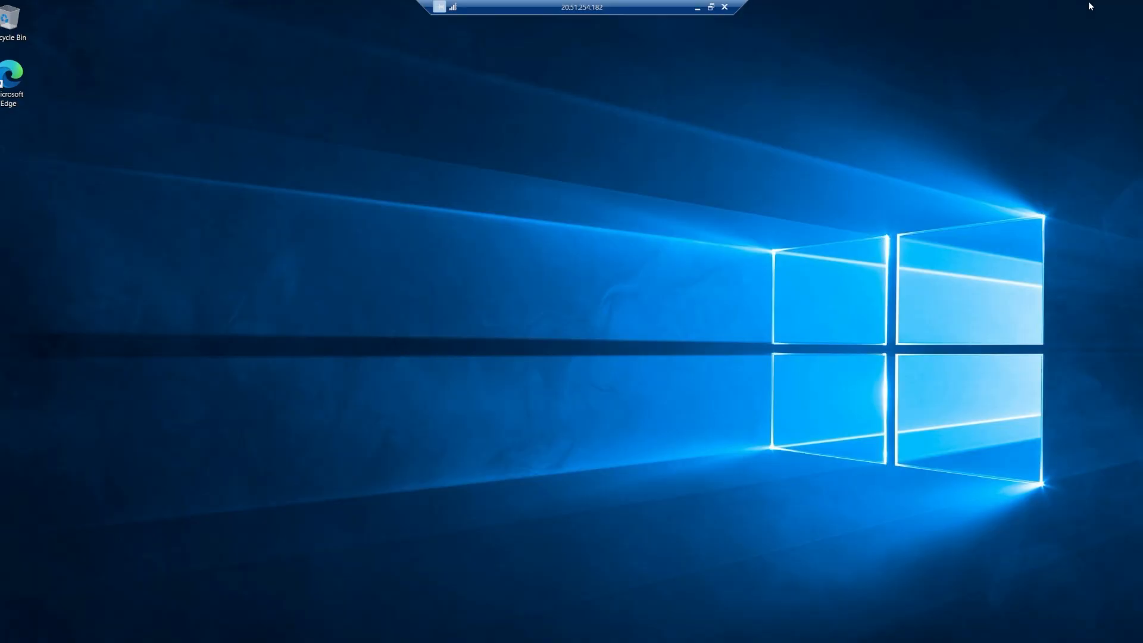
double_click(19, 87)
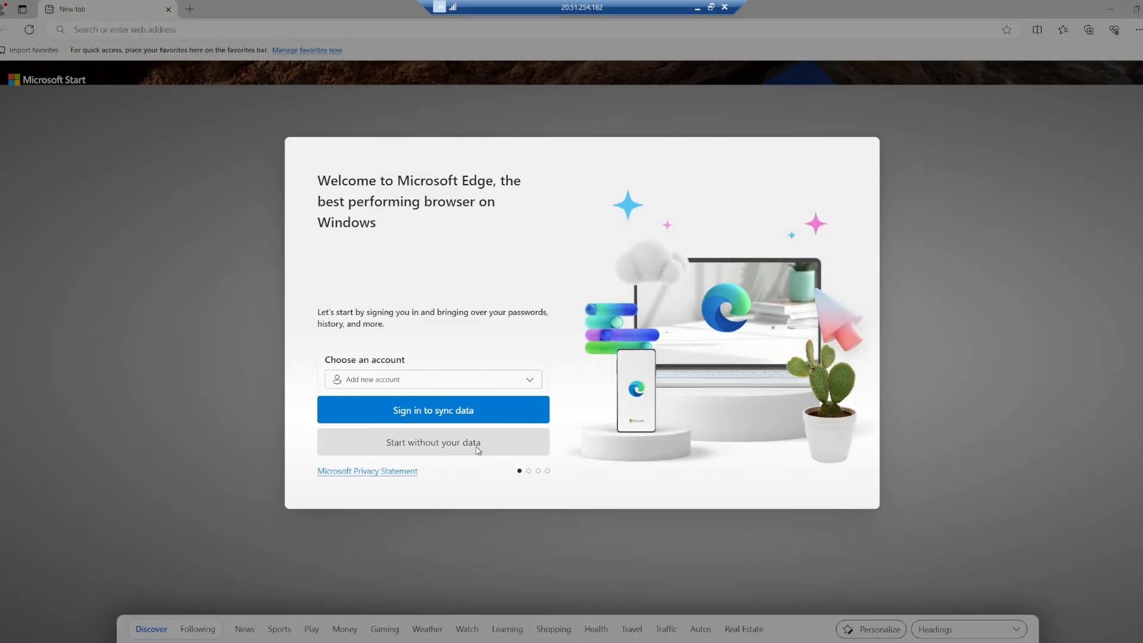
left_click(478, 450)
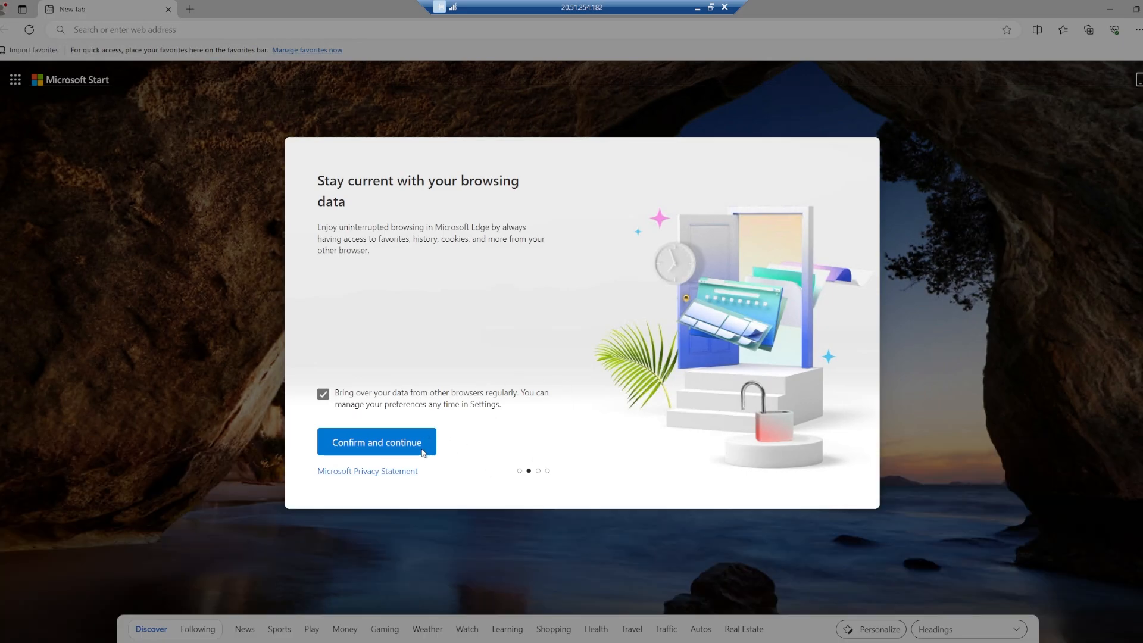
left_click(423, 451)
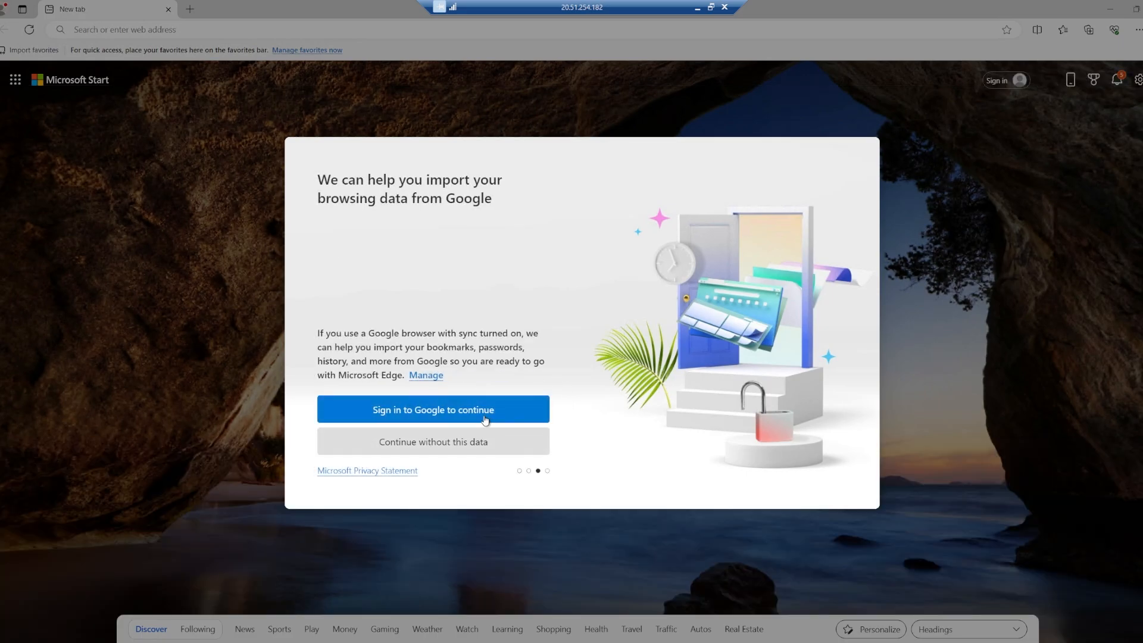
left_click(493, 449)
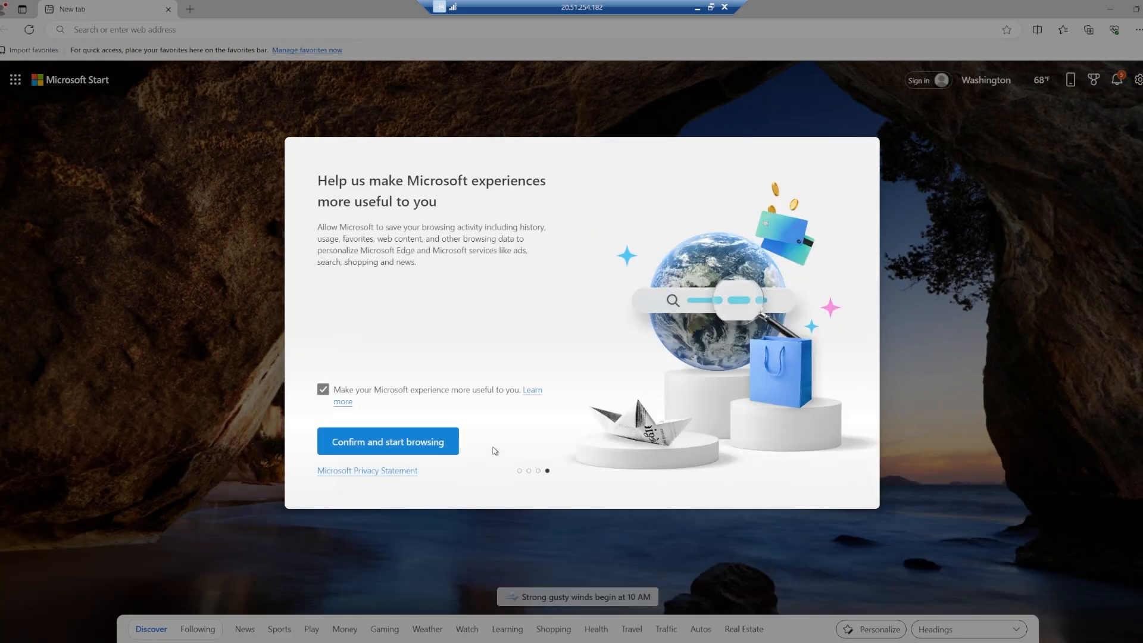
left_click(415, 450)
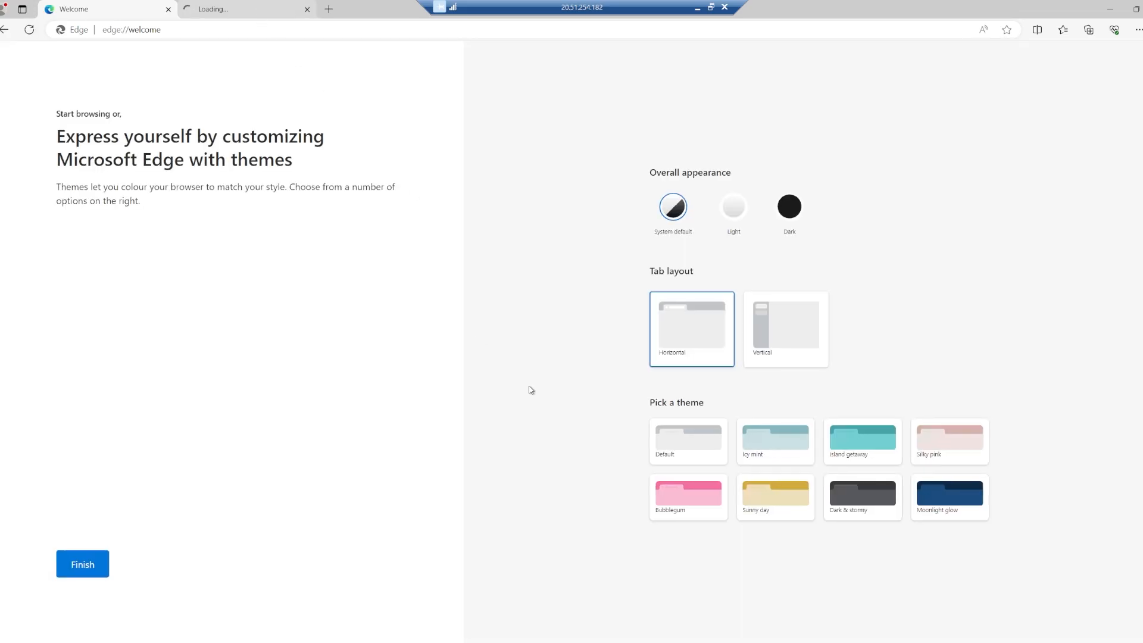
left_click(96, 567)
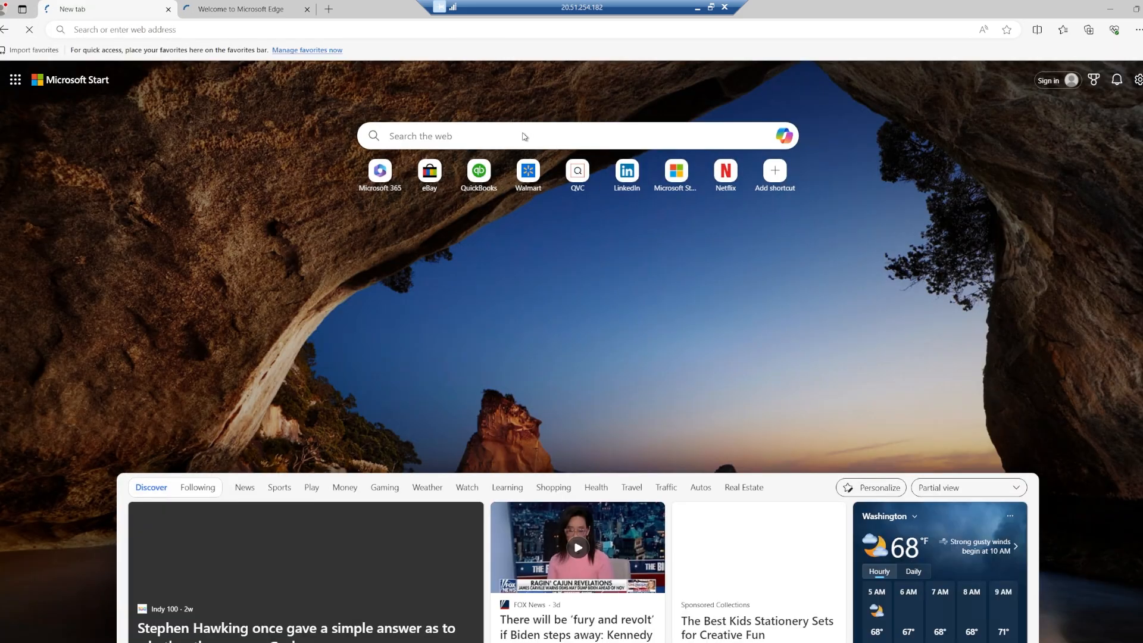
left_click(514, 136)
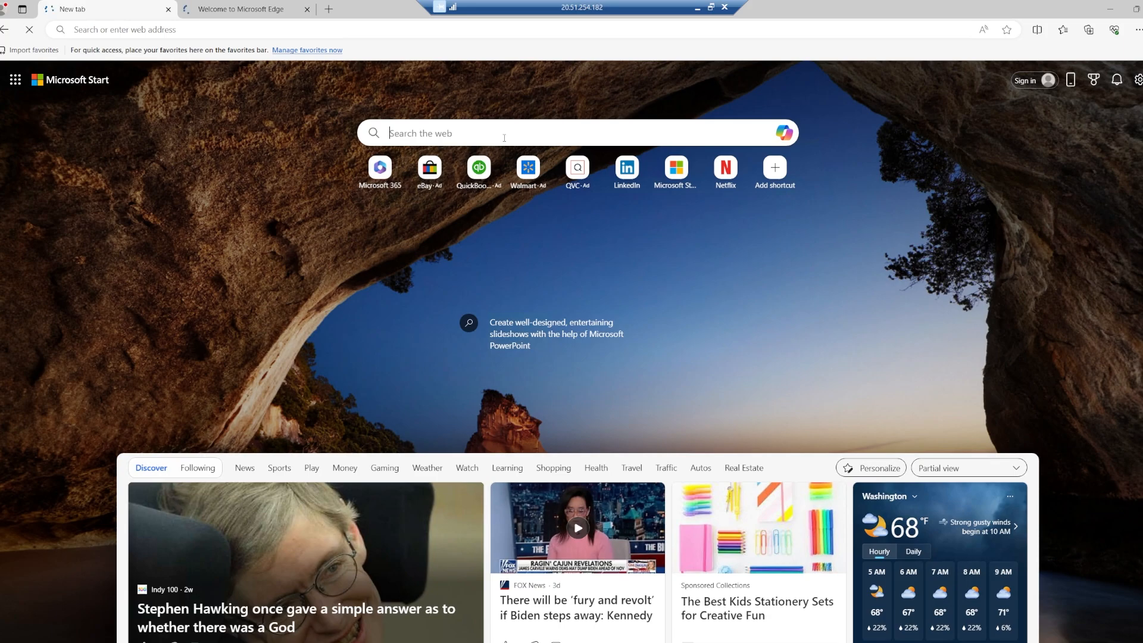
type("Azure")
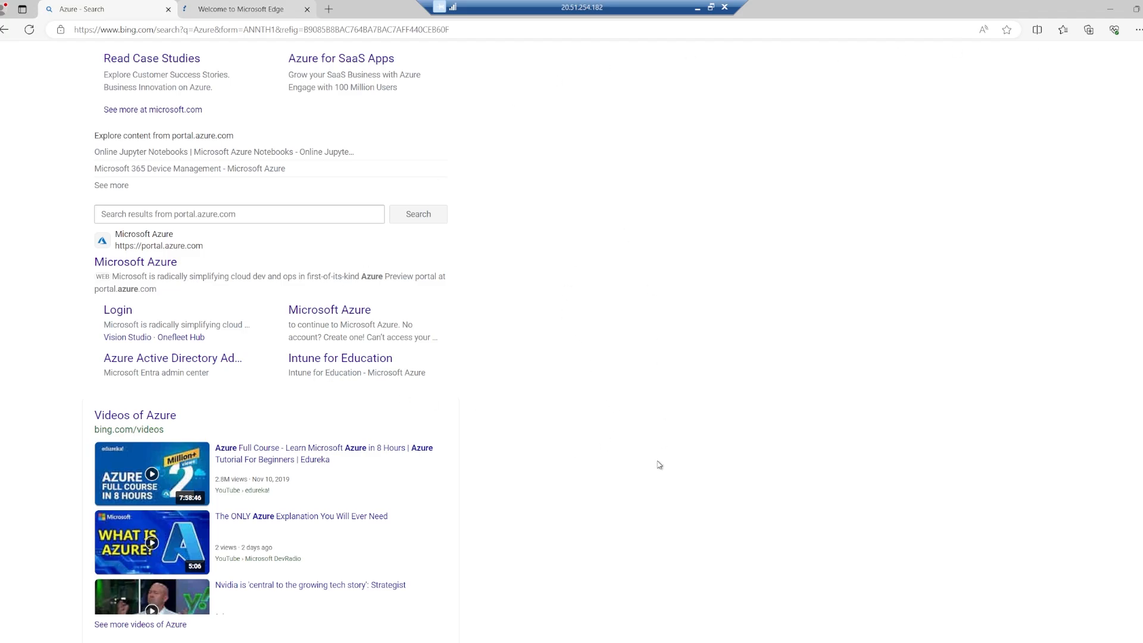
left_click(187, 8)
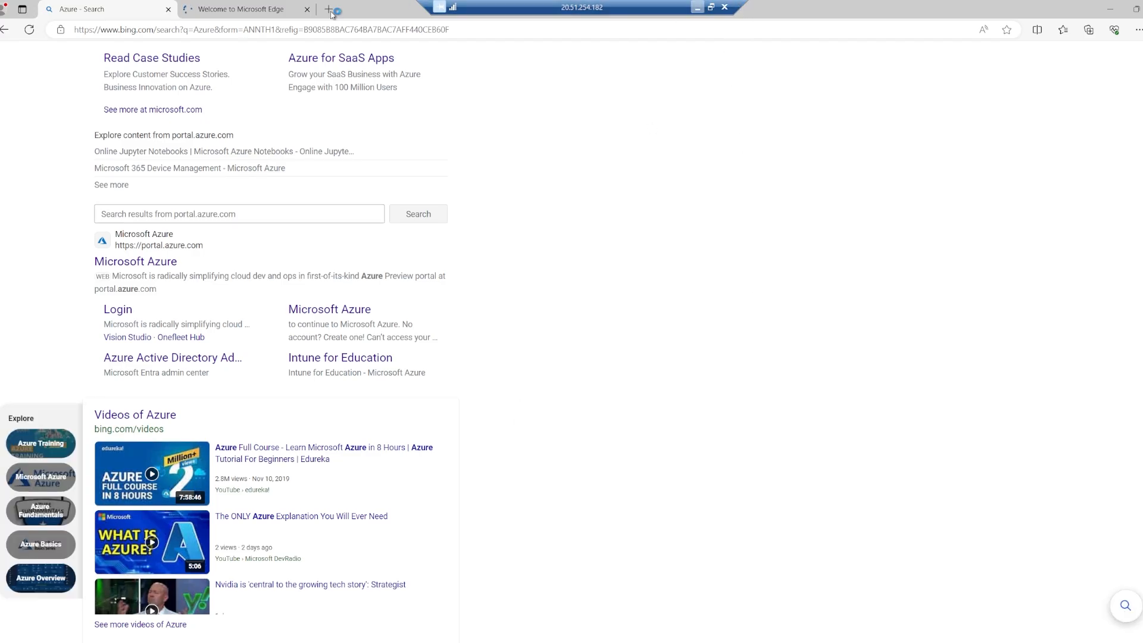
scroll(495, 480, "down", 8)
scroll(510, 459, "up", 13)
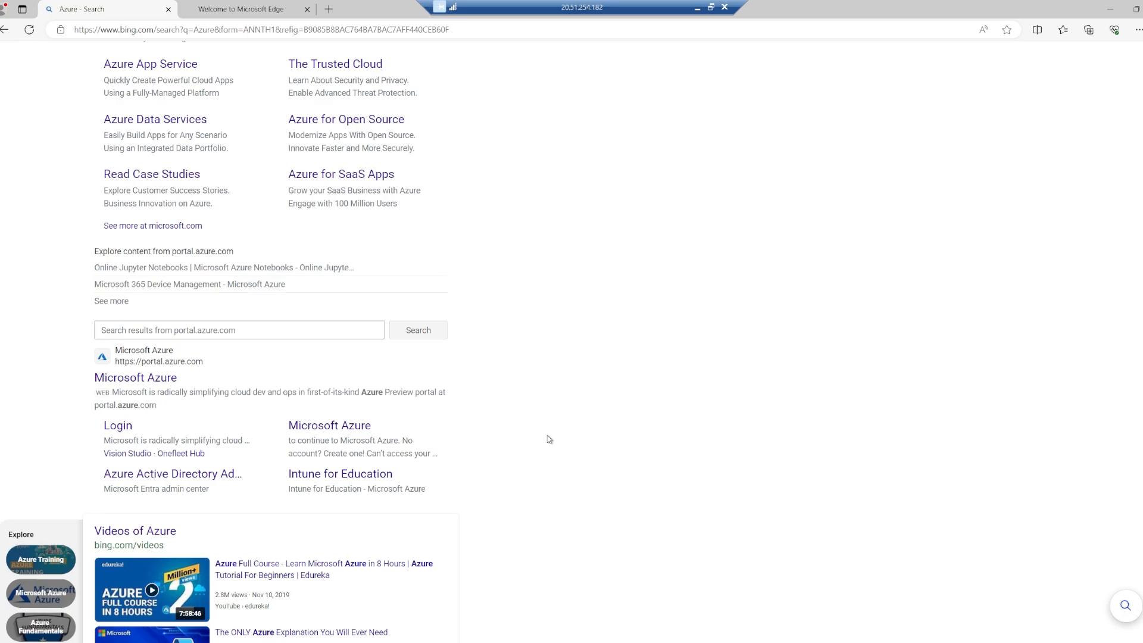
scroll(548, 437, "down", 5)
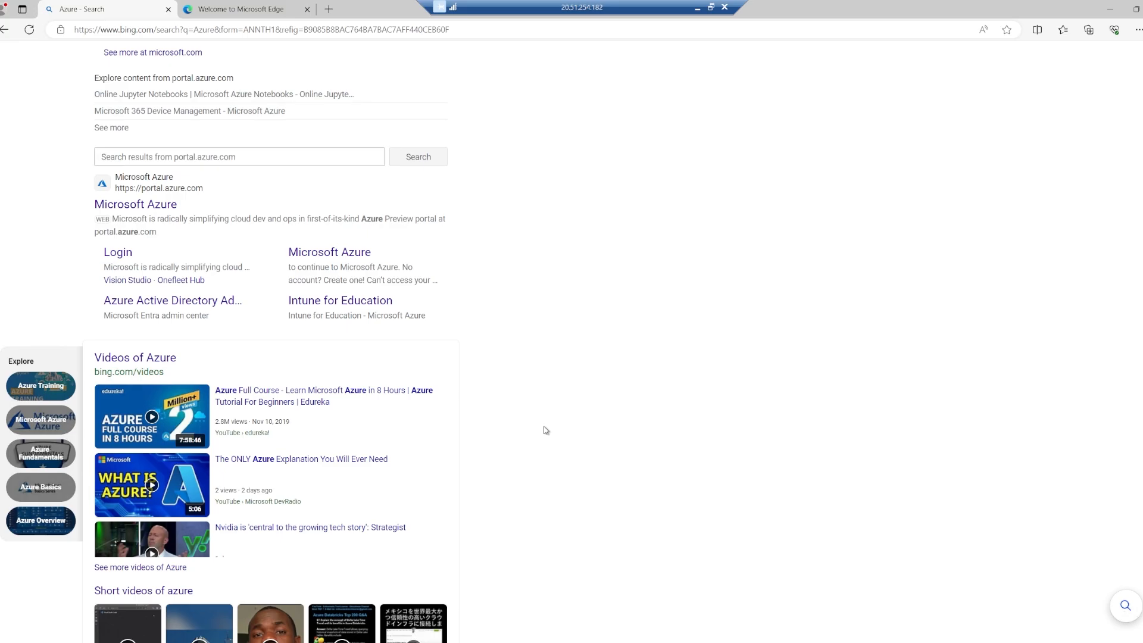
scroll(619, 434, "down", 5)
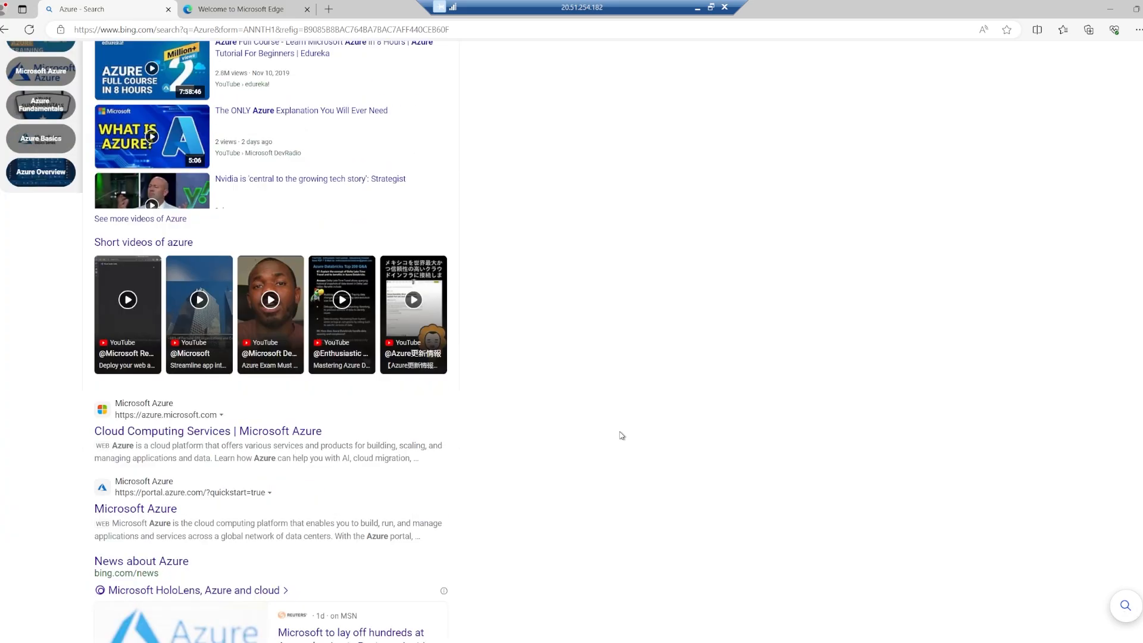
scroll(622, 440, "down", 6)
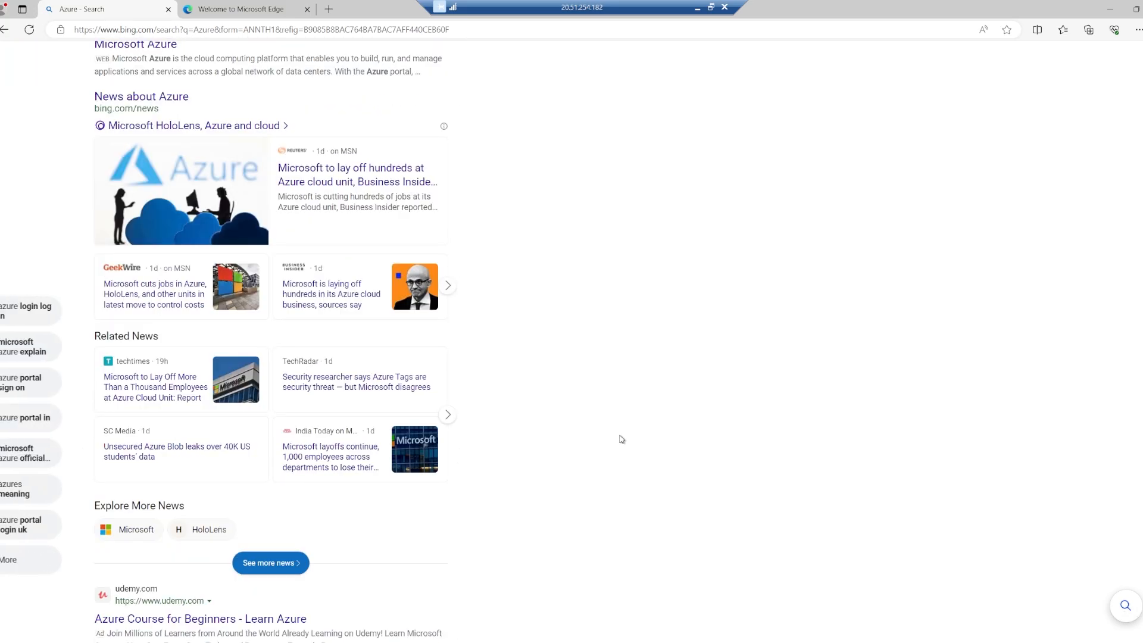
scroll(621, 439, "up", 9)
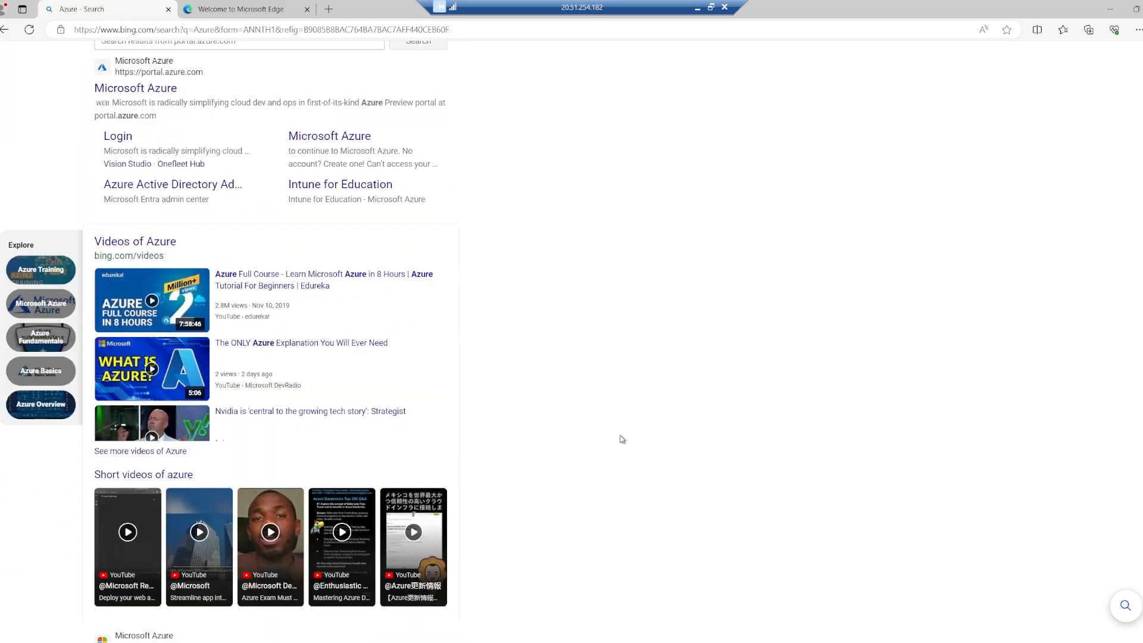
scroll(621, 429, "down", 5)
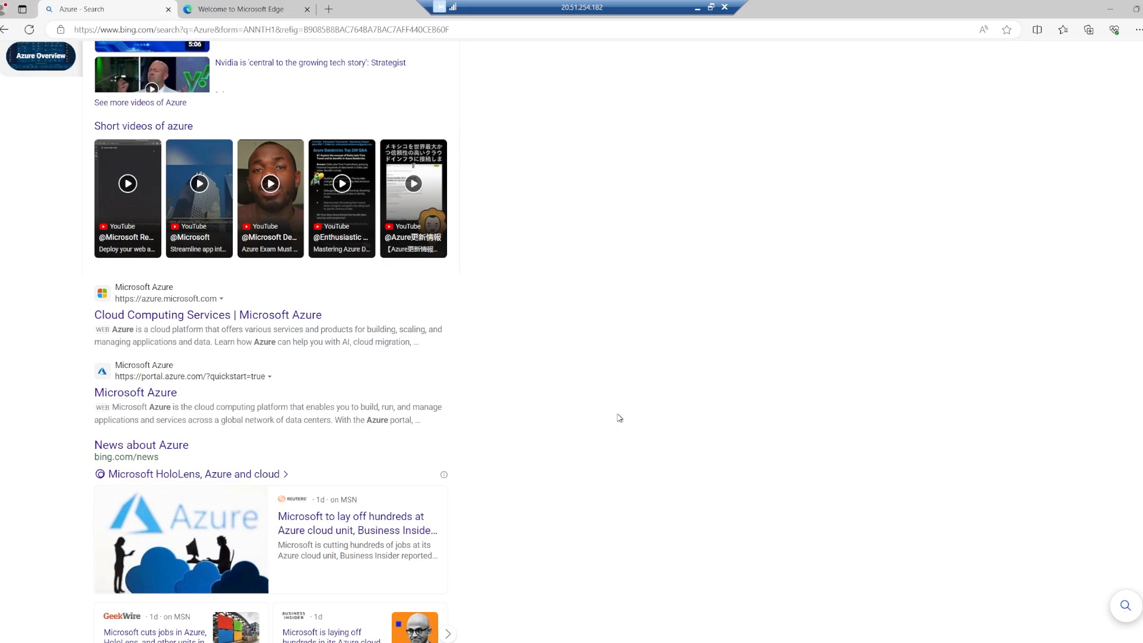
scroll(689, 122, "up", 5)
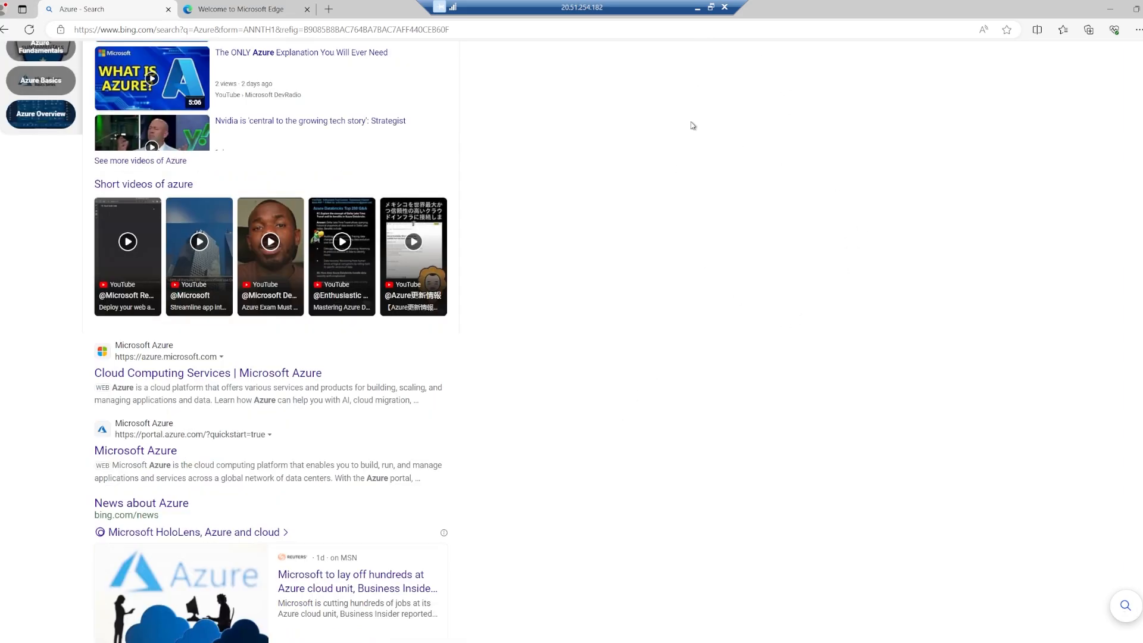
scroll(883, 195, "up", 3)
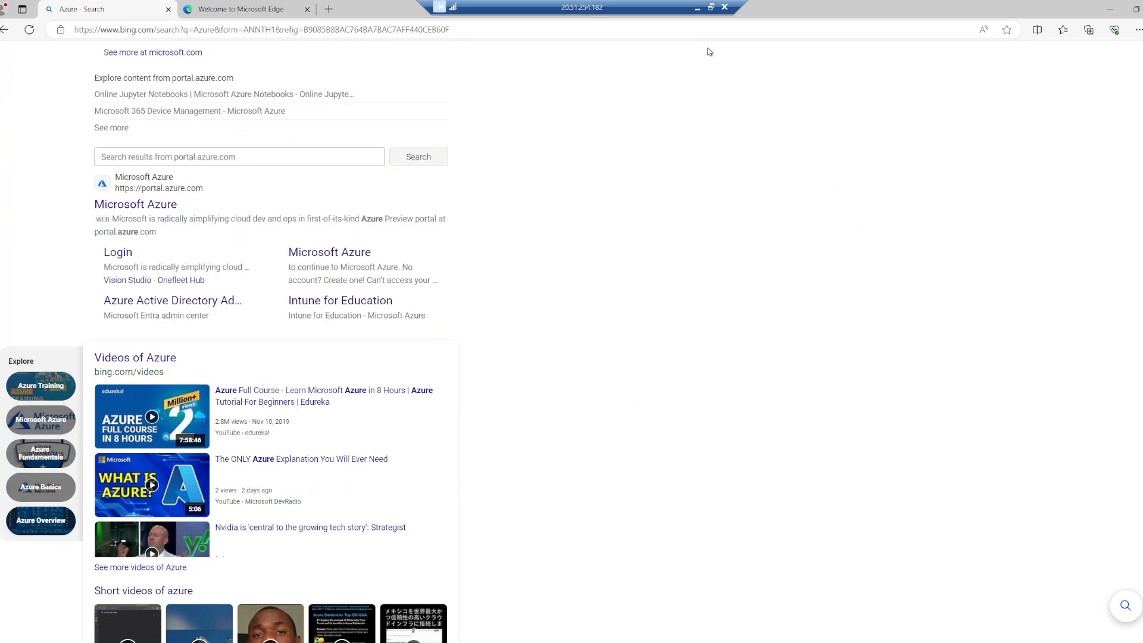
- Disconnect the mv remote session and return to the portal's Connect page for mv
left_click(726, 7)
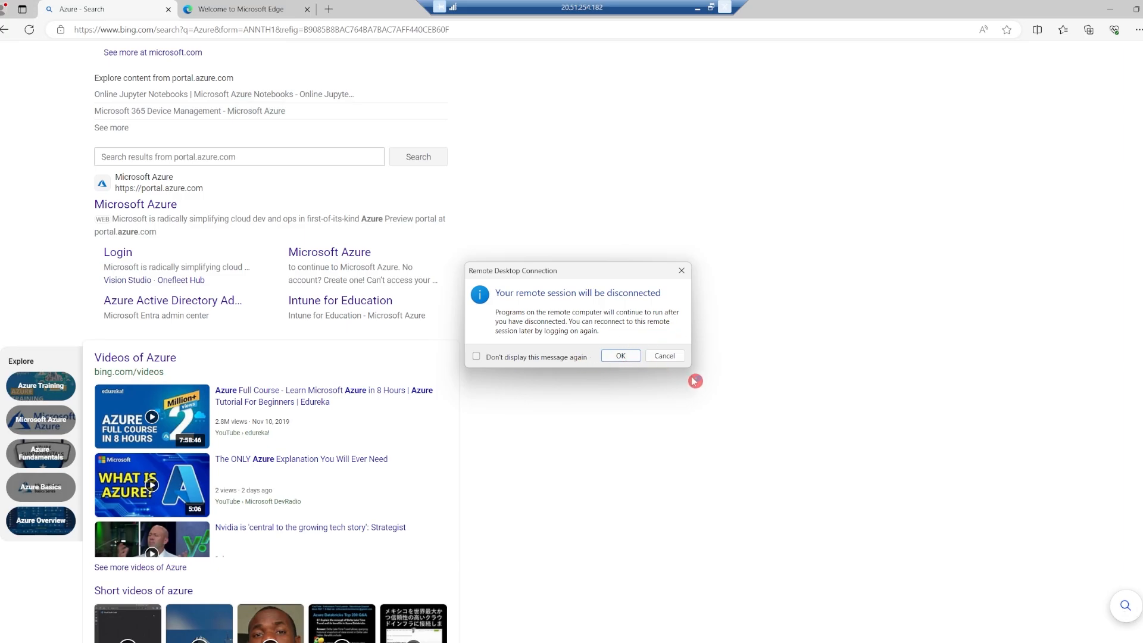
left_click(681, 275)
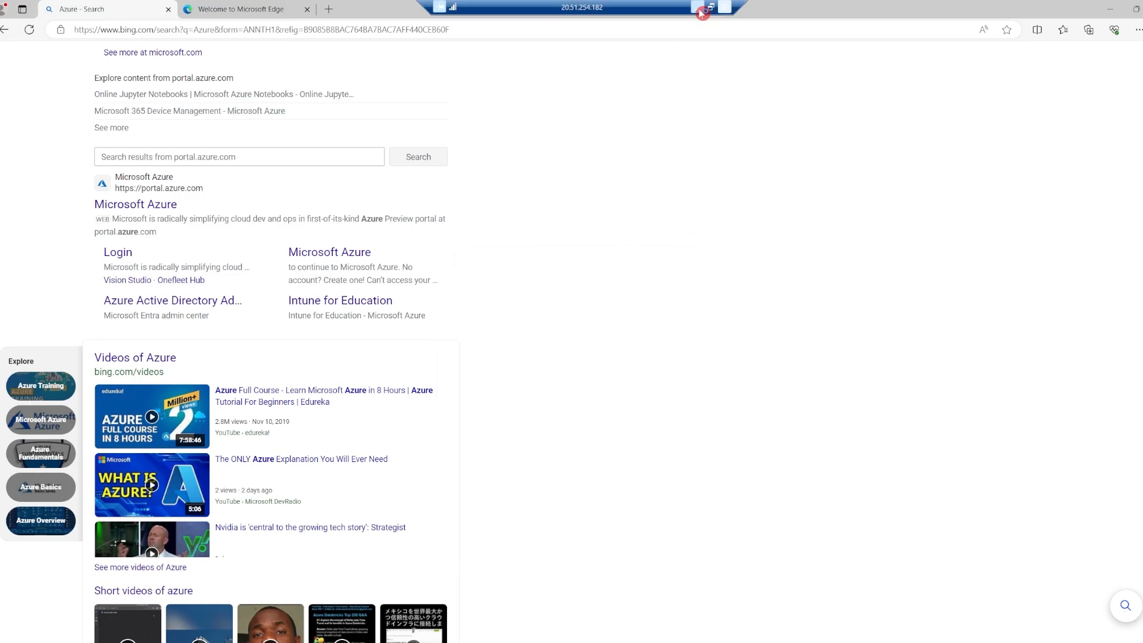
left_click(697, 8)
scroll(506, 420, "up", 3)
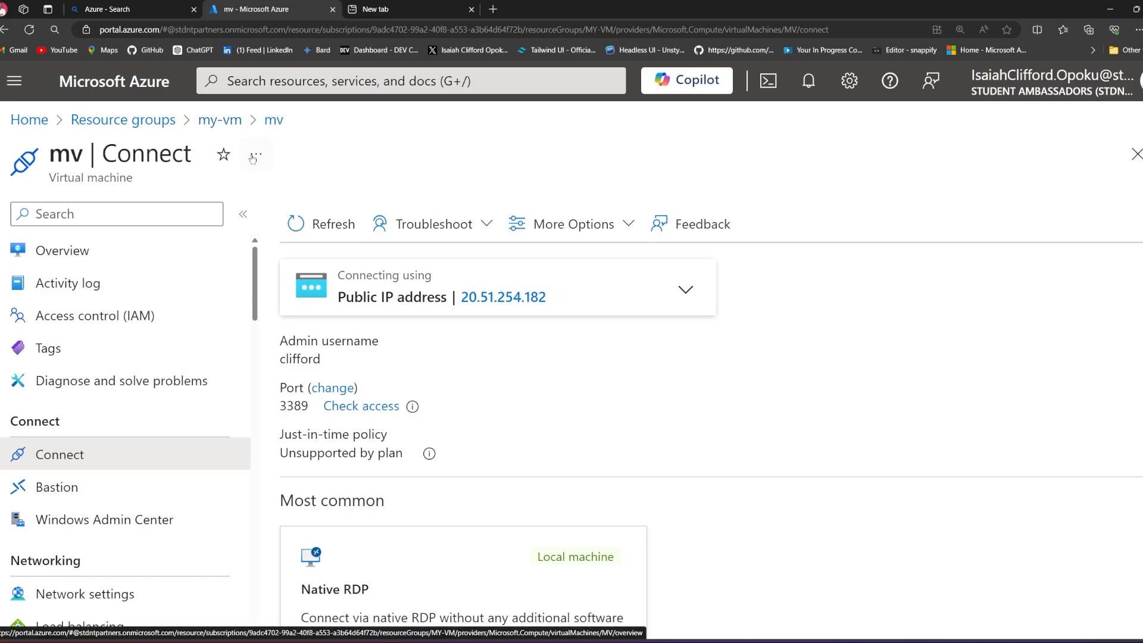
- Open the mv virtual machine overview from the my-vm resource group
left_click(232, 121)
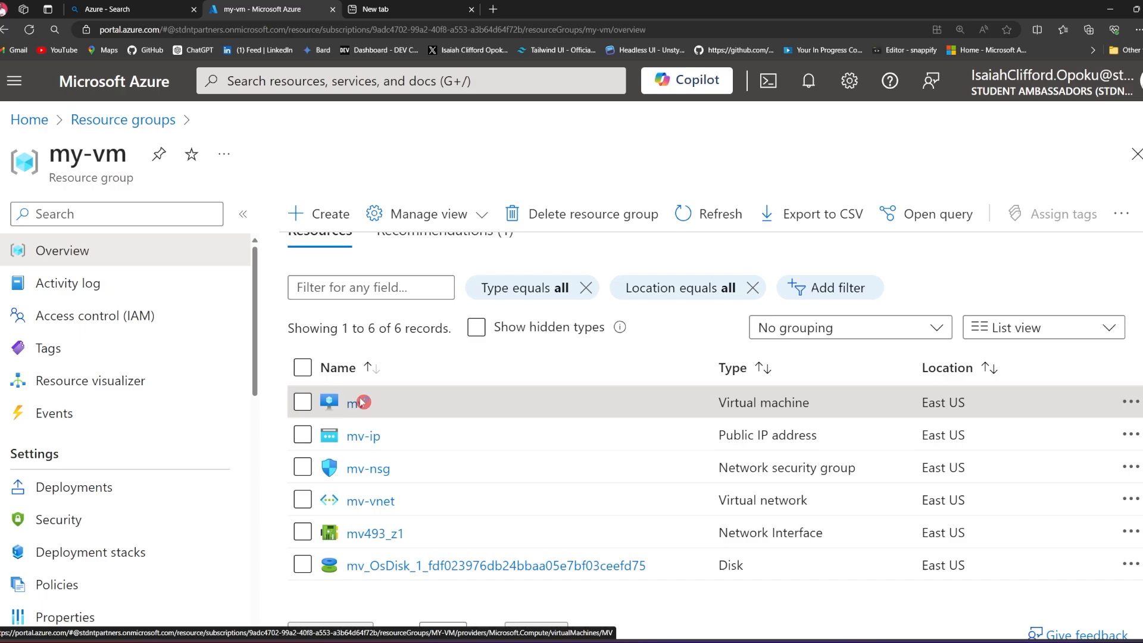
left_click(355, 400)
scroll(530, 419, "down", 3)
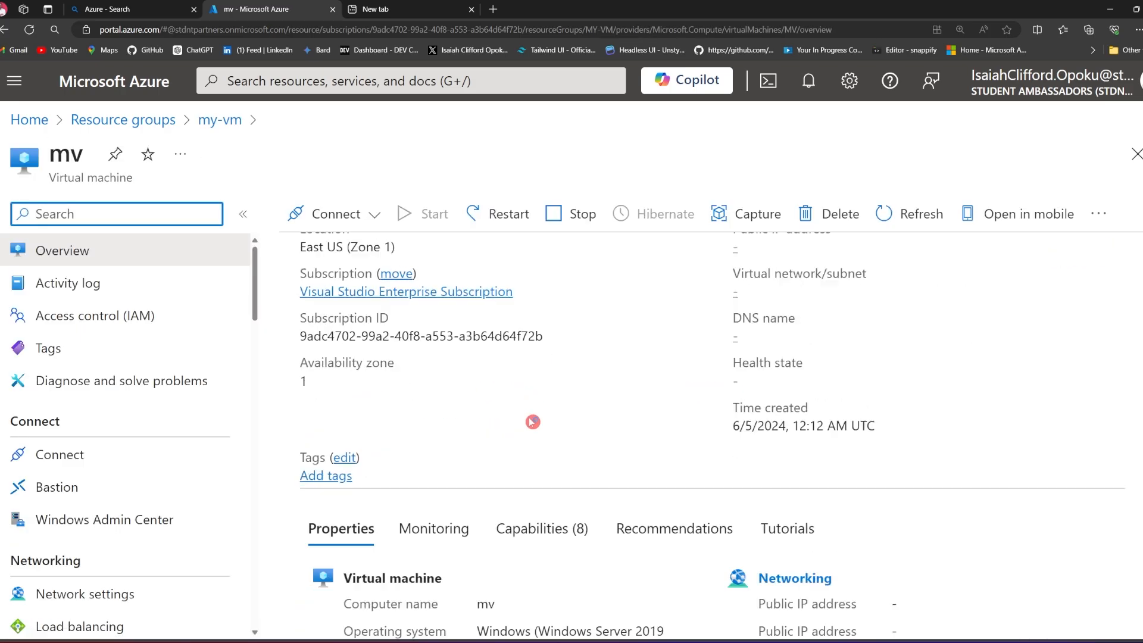
scroll(396, 319, "up", 3)
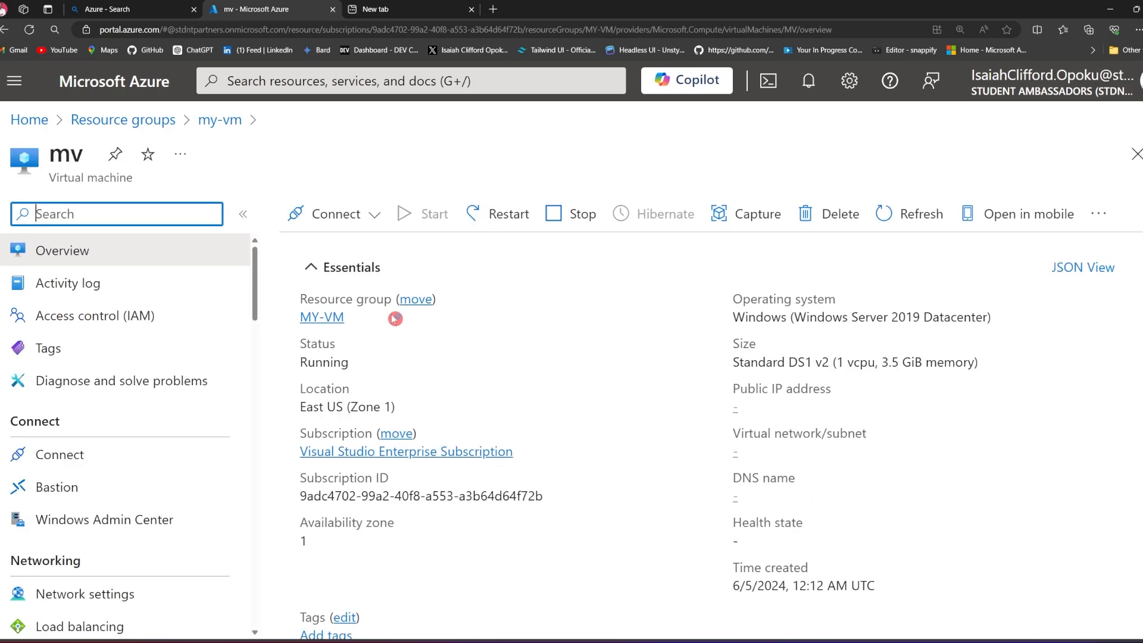
- Request a stop of mv and confirm it
left_click(582, 216)
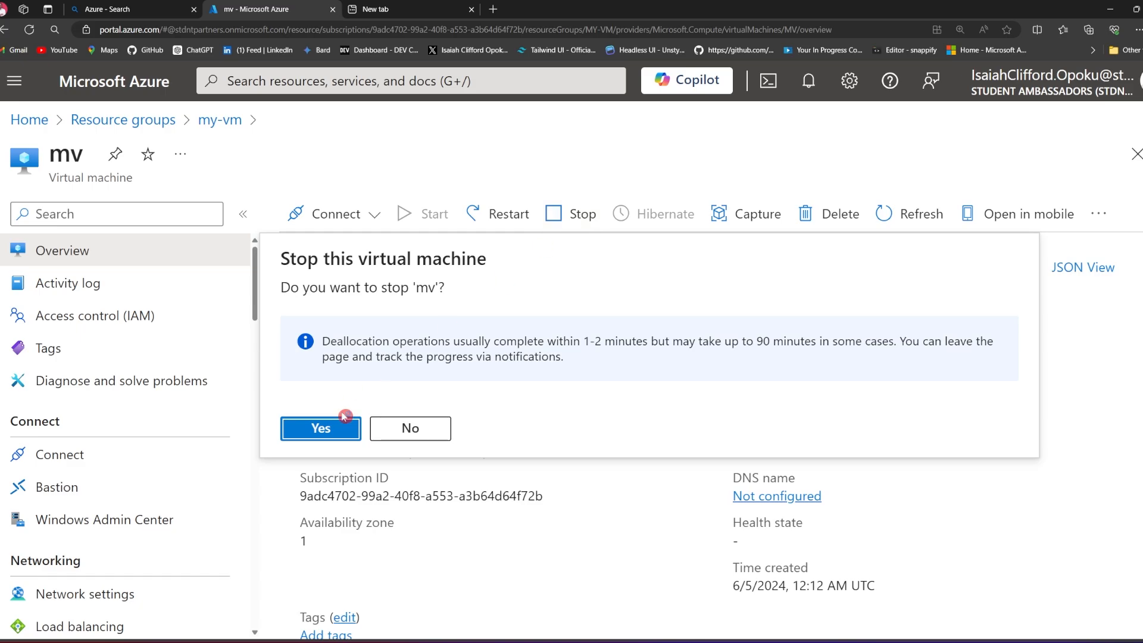
left_click(332, 429)
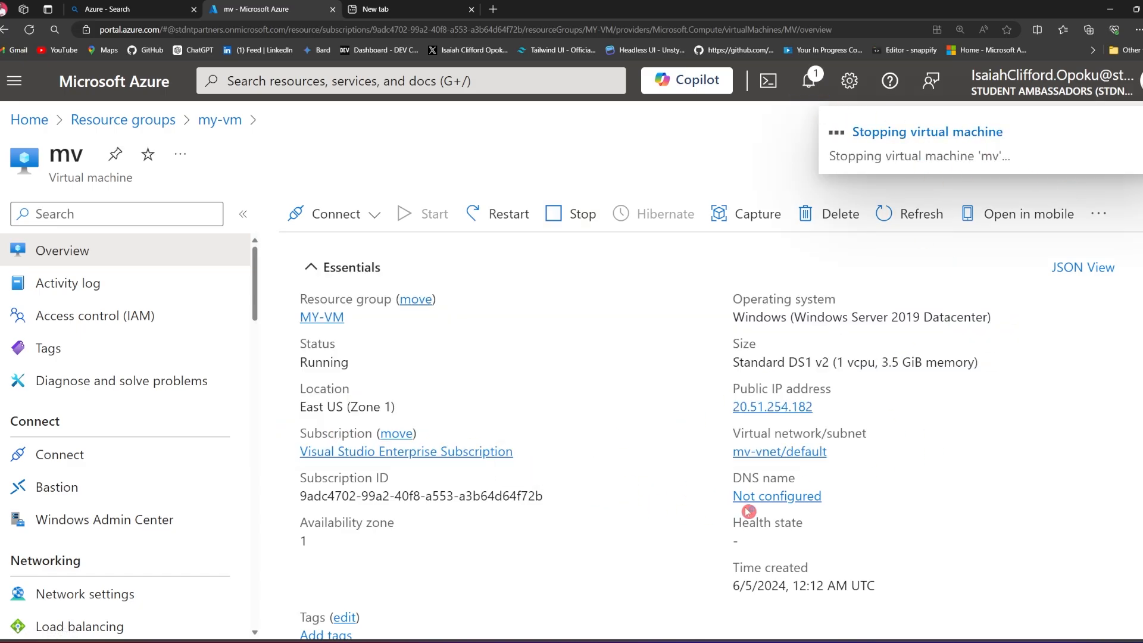
scroll(745, 508, "down", 5)
scroll(748, 512, "up", 2)
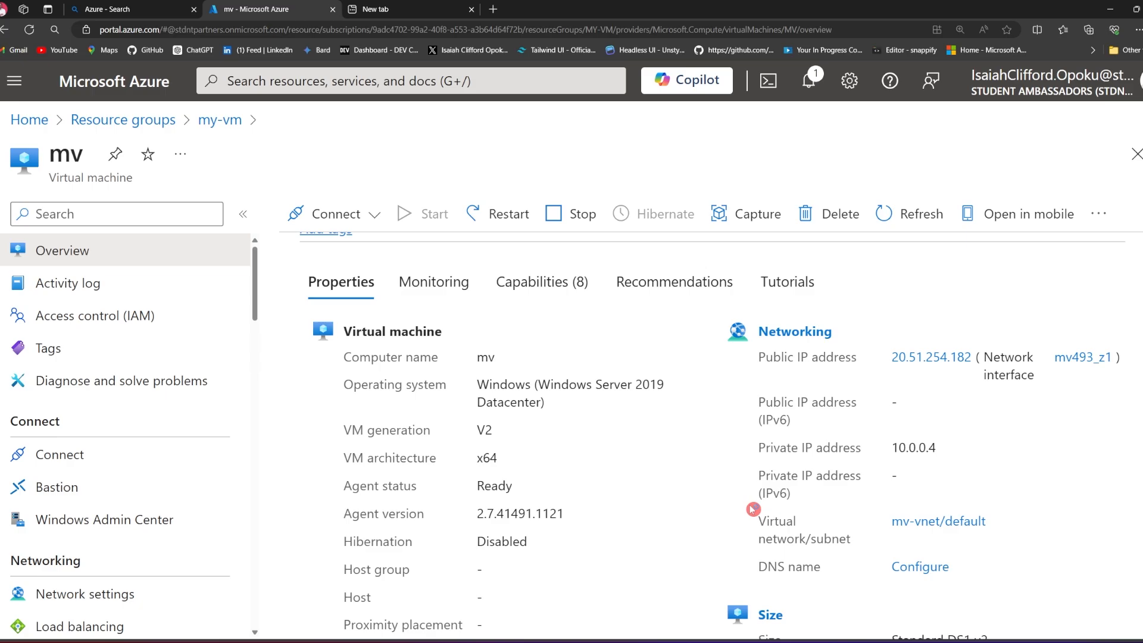
scroll(751, 501, "down", 5)
scroll(741, 466, "up", 5)
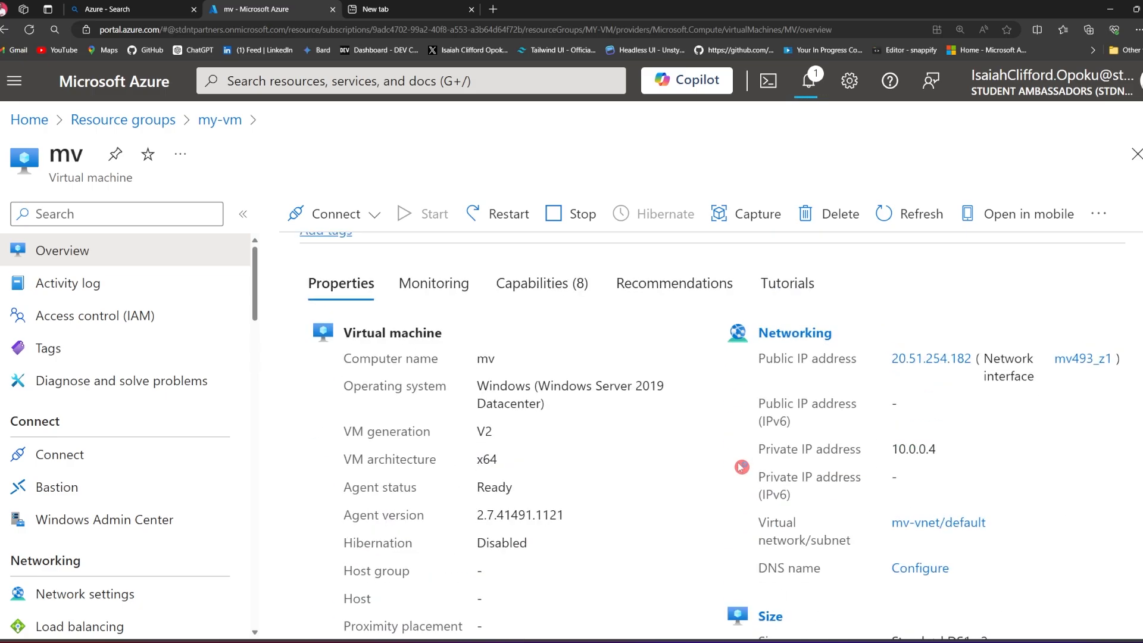
scroll(741, 467, "up", 5)
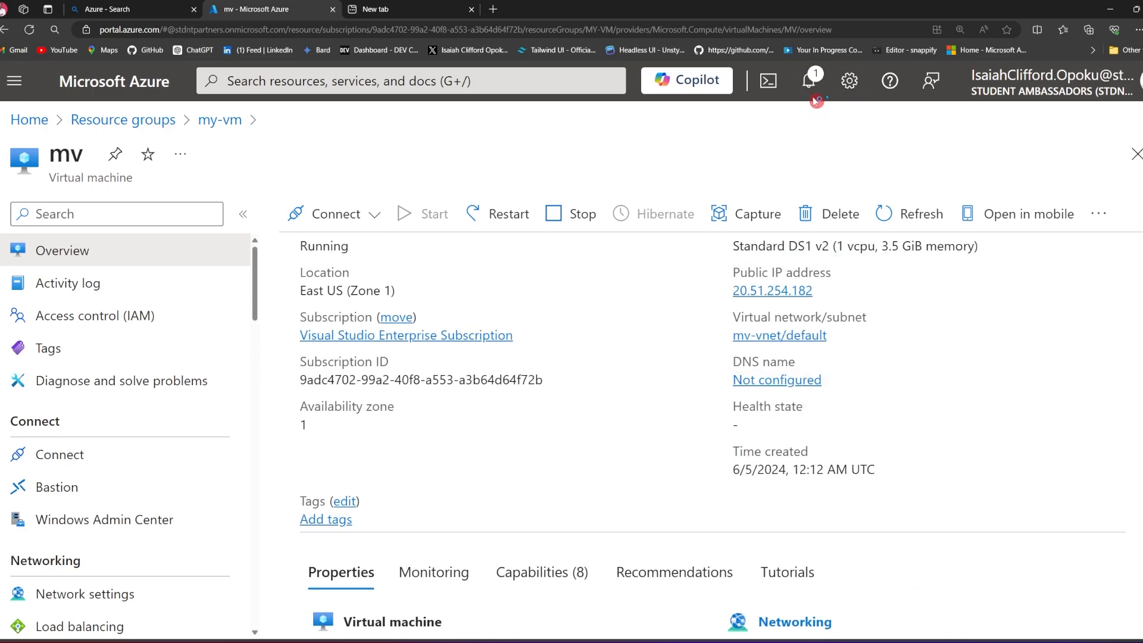
- Watch the stop in notifications until mv reads Stopped (deallocated)
left_click(810, 84)
left_click(810, 84)
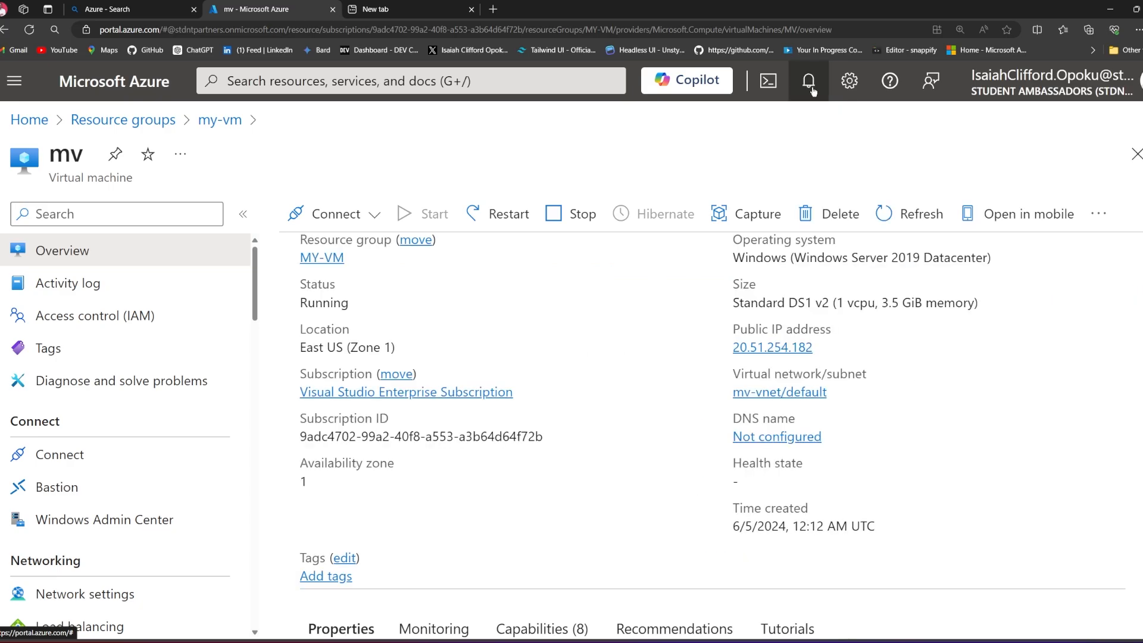
left_click(810, 84)
left_click(698, 156)
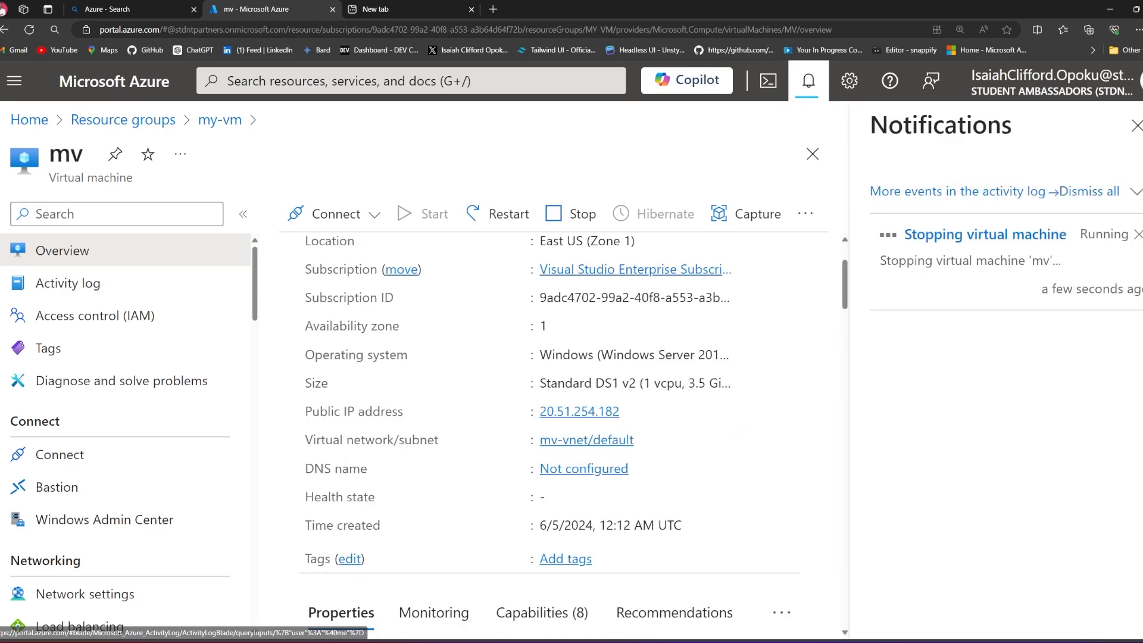
scroll(714, 459, "down", 5)
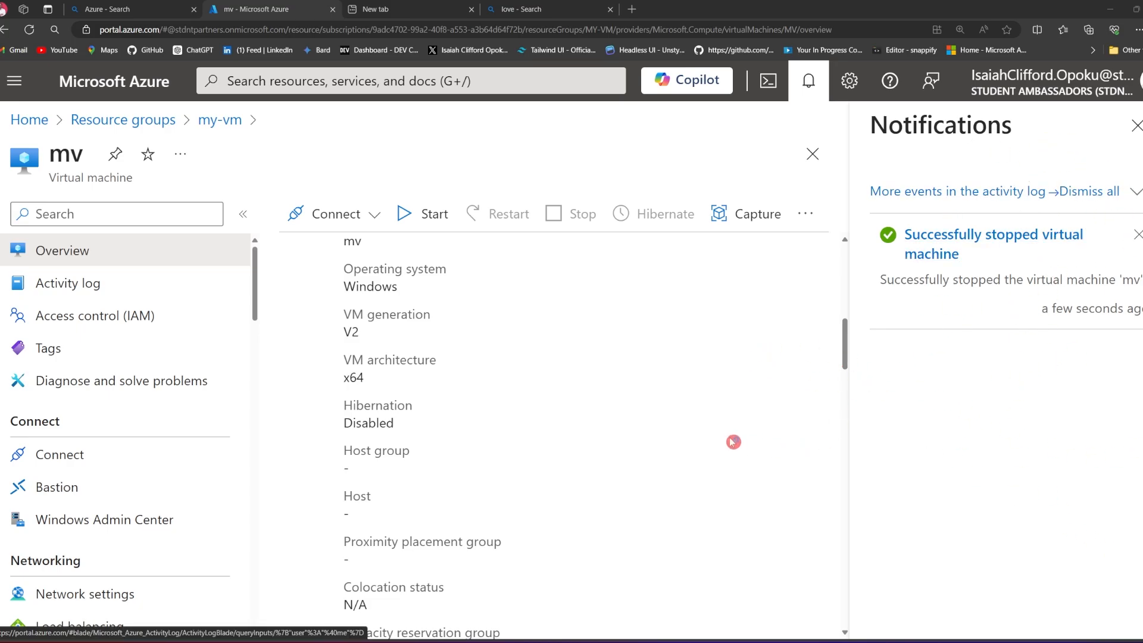
scroll(614, 417, "up", 10)
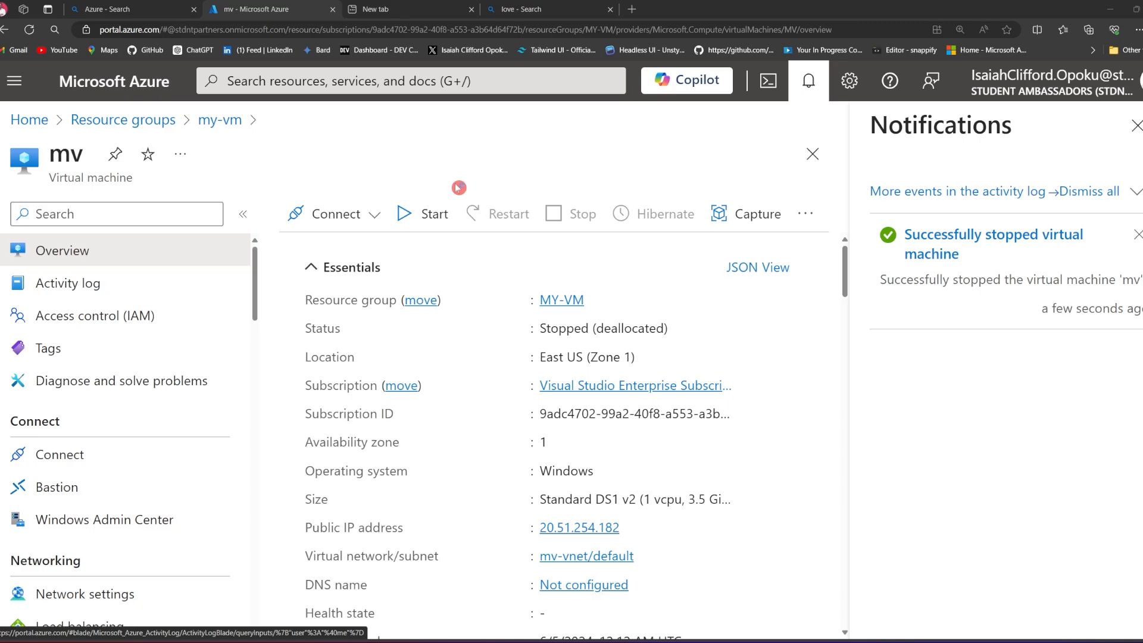
left_click(709, 380)
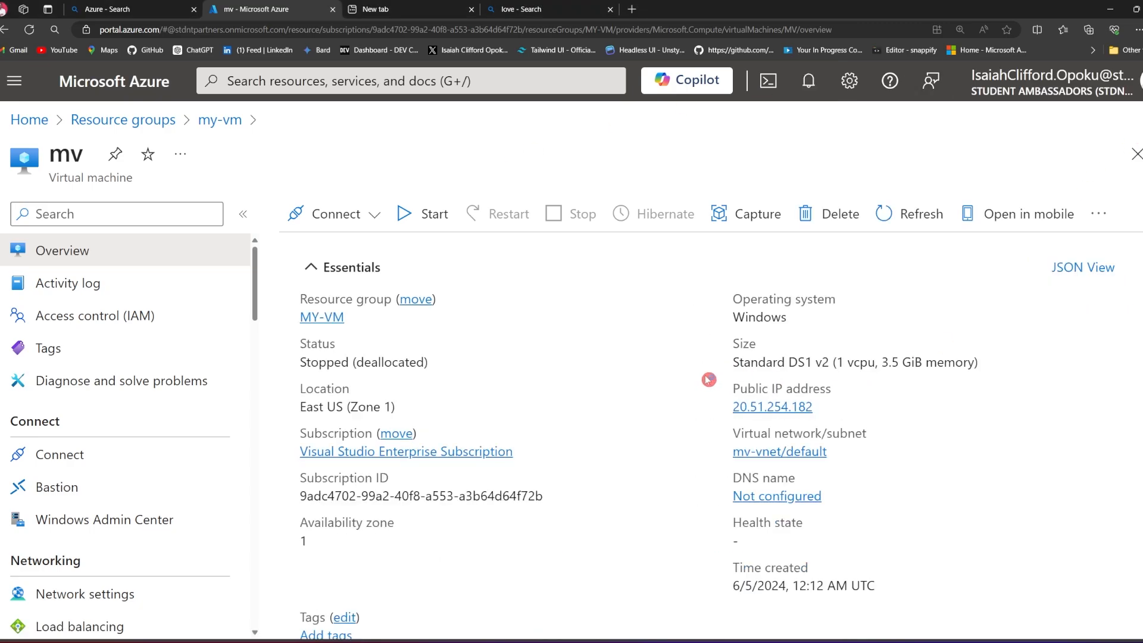
scroll(709, 380, "down", 5)
scroll(500, 408, "up", 5)
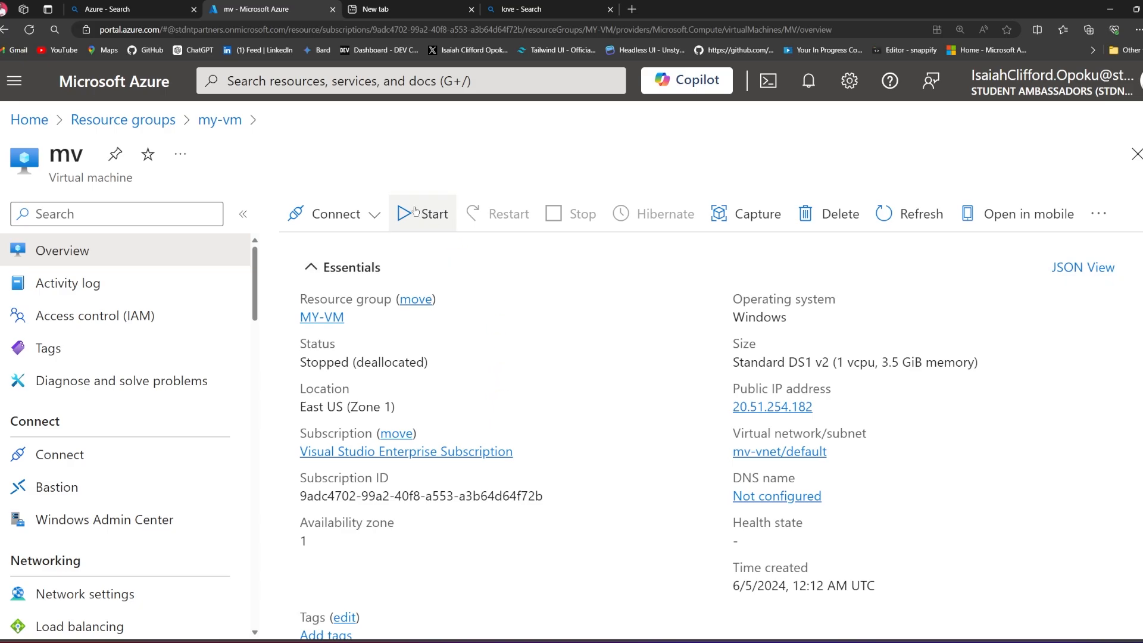
- View mv's Connect options and close them without choosing one
left_click(430, 192)
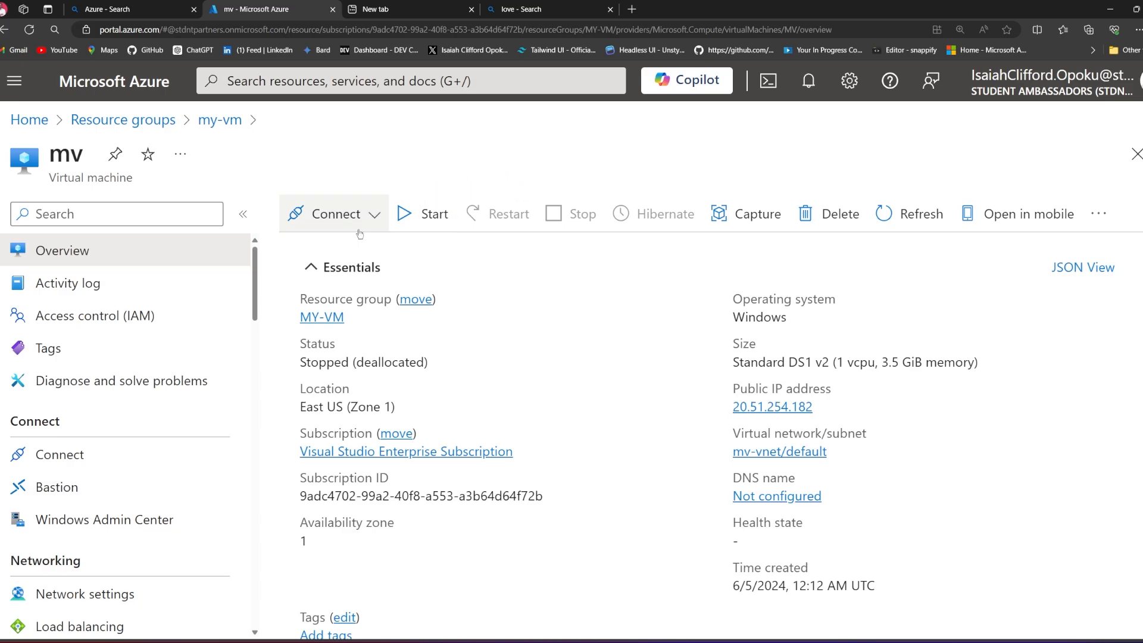
left_click(381, 226)
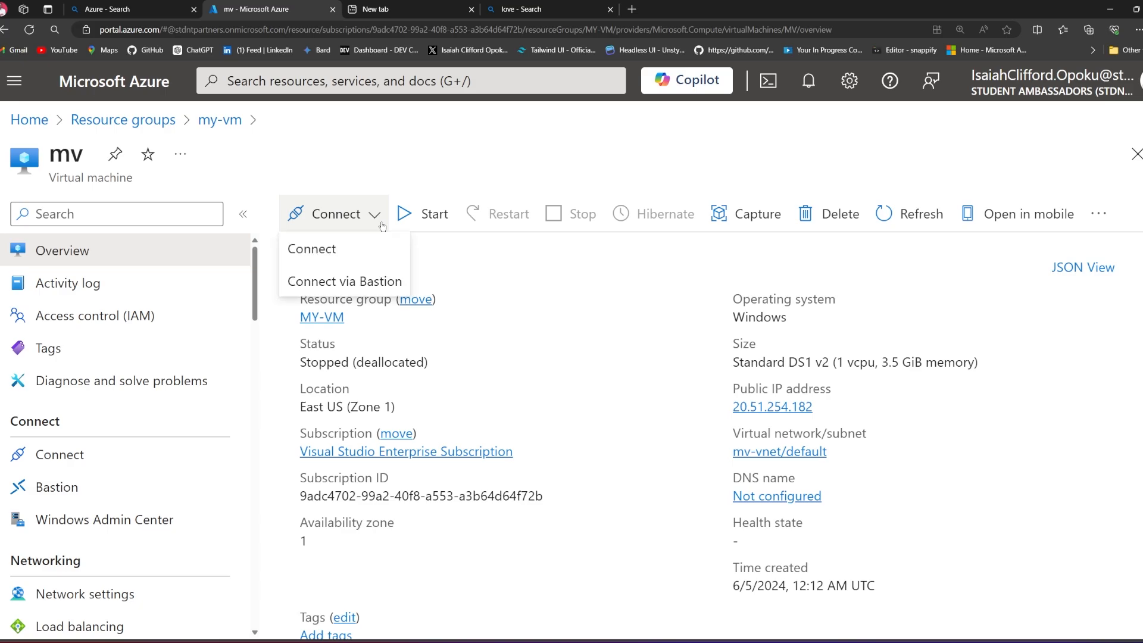
left_click(592, 187)
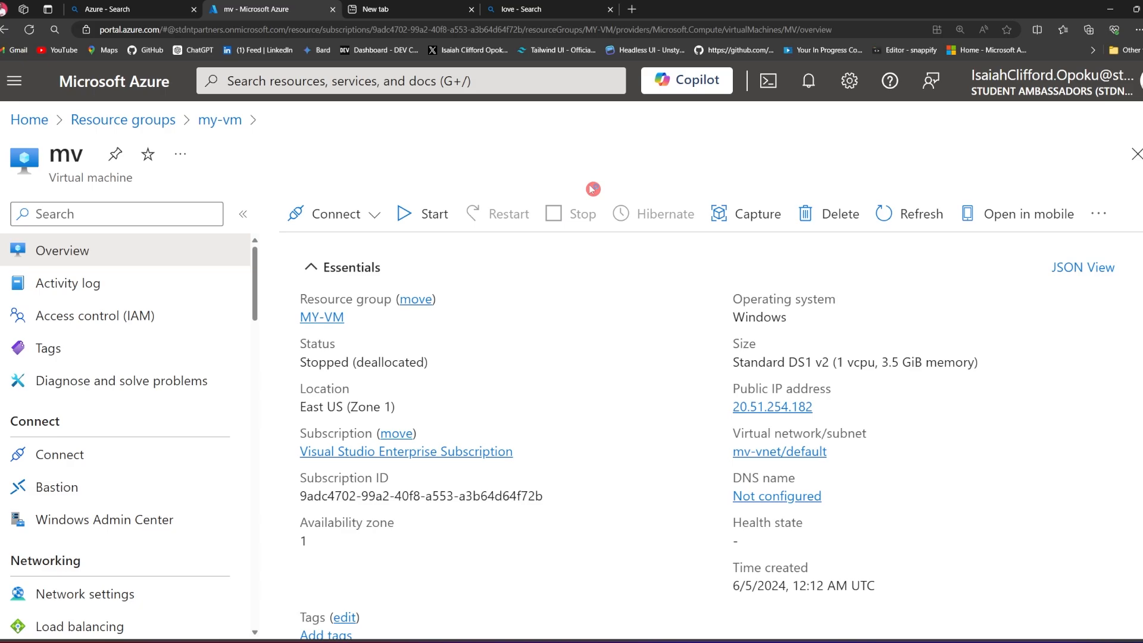
scroll(512, 446, "down", 5)
scroll(513, 446, "up", 5)
scroll(539, 458, "down", 5)
scroll(542, 463, "up", 5)
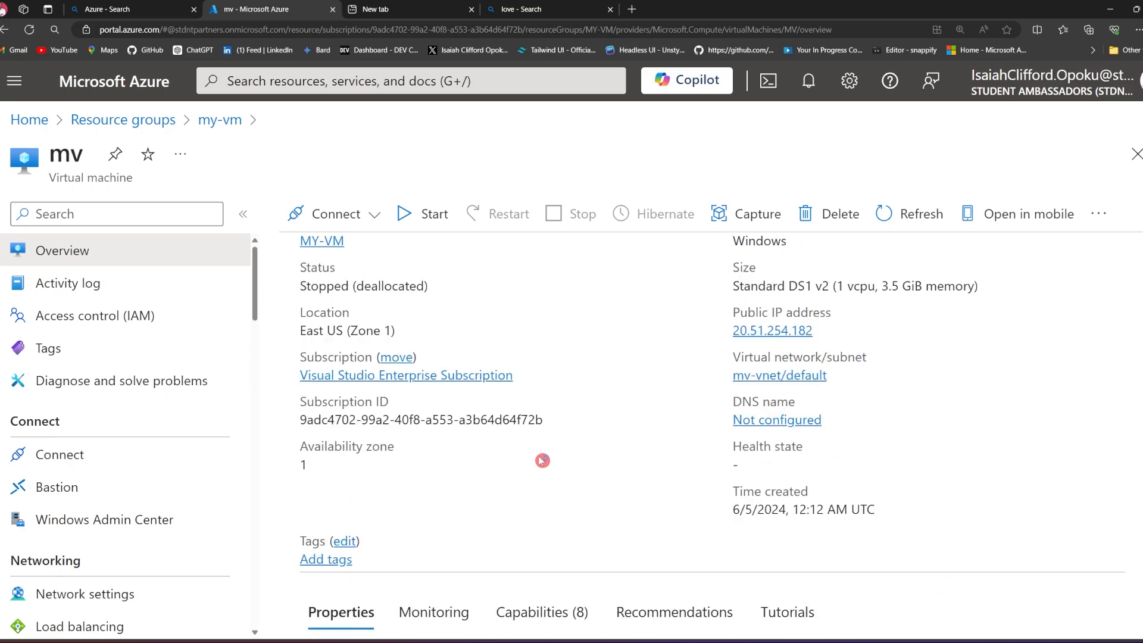